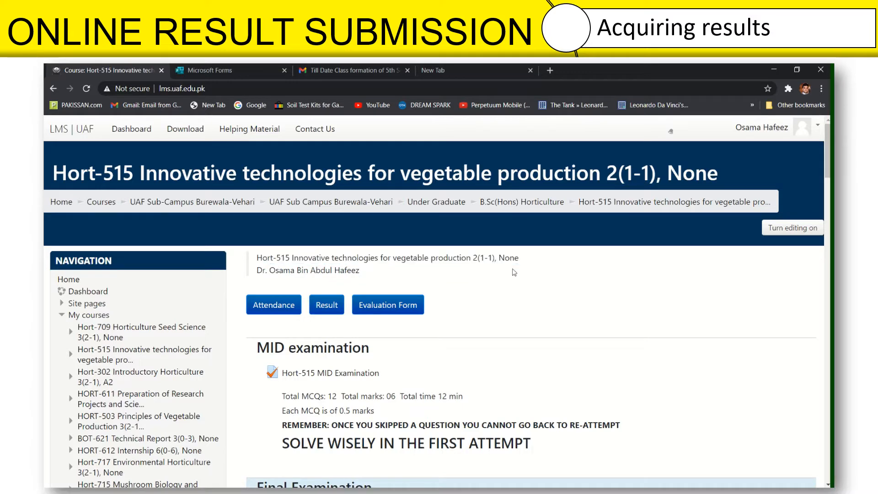
- Open the attempts report of the Hort-515 MID Examination quiz and download its results table as comma separated values (.csv)
{"action": "scroll", "coordinate": [460, 354], "scroll_direction": "down", "scroll_amount": 3}
{"action": "scroll", "coordinate": [323, 440], "scroll_direction": "down", "scroll_amount": 2}
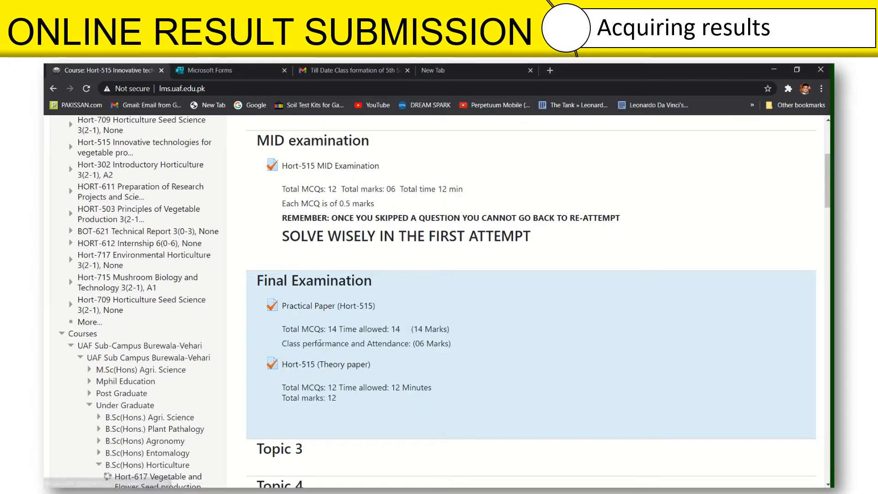
{"action": "left_click", "coordinate": [338, 171]}
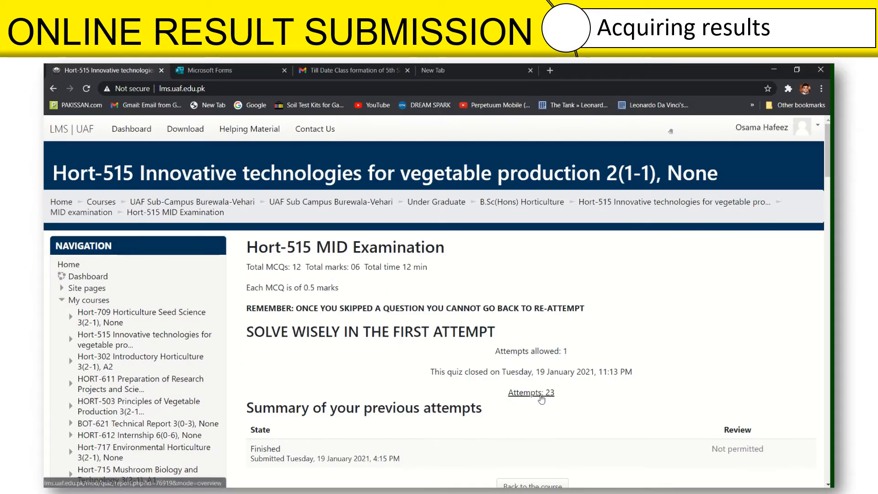
{"action": "left_click", "coordinate": [540, 396]}
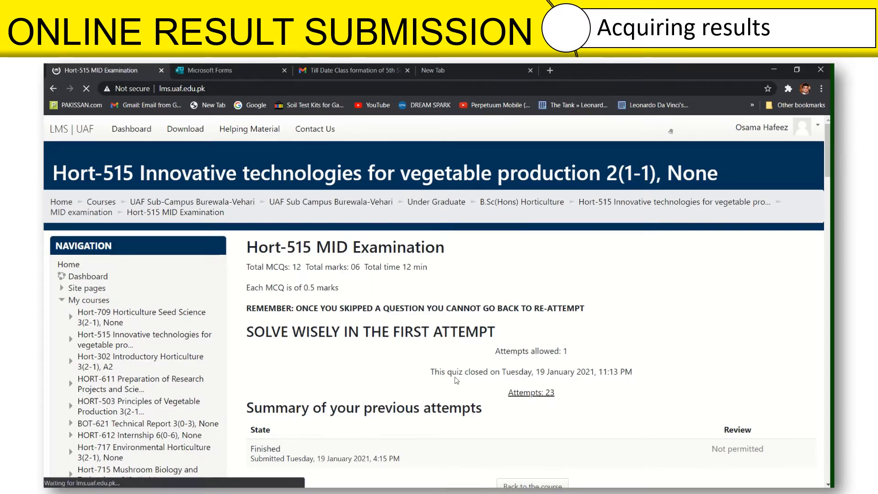
{"action": "scroll", "coordinate": [509, 290], "scroll_direction": "down", "scroll_amount": 5}
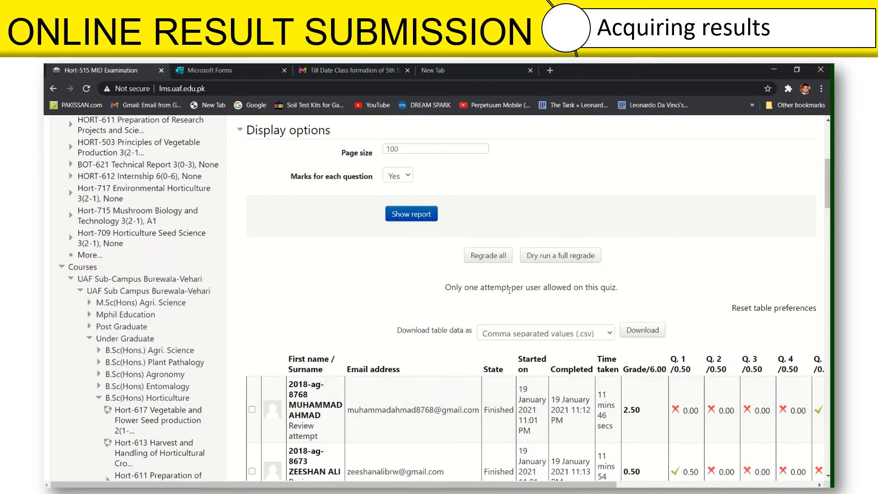
{"action": "left_click", "coordinate": [637, 335]}
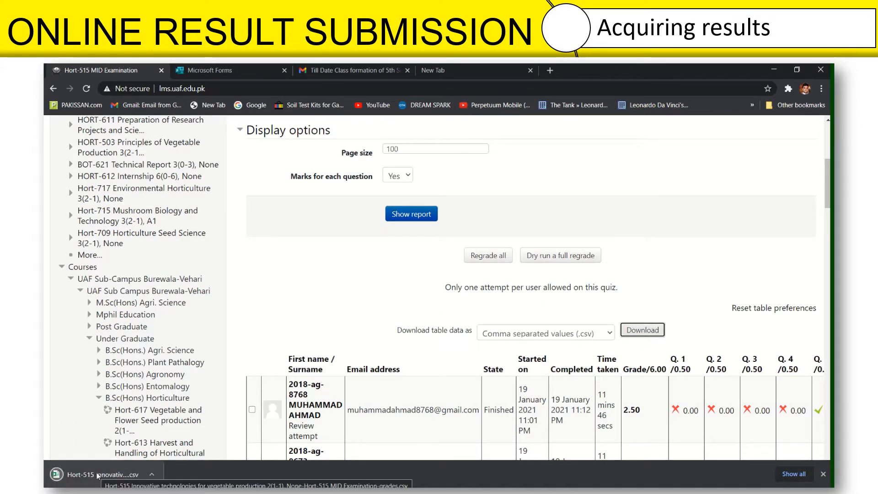
- Open the downloaded MID Examination grades file in a maximized Excel window and select the students' registration numbers and grades
{"action": "left_click", "coordinate": [98, 475]}
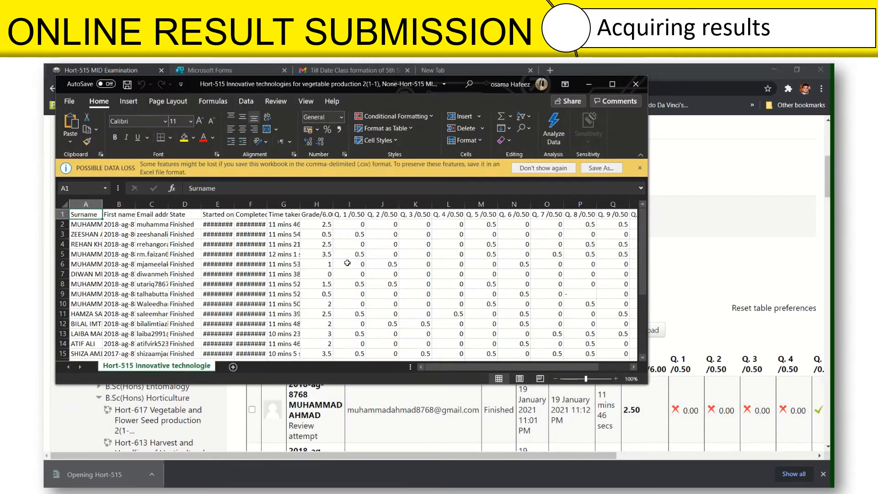
{"action": "left_click", "coordinate": [640, 168]}
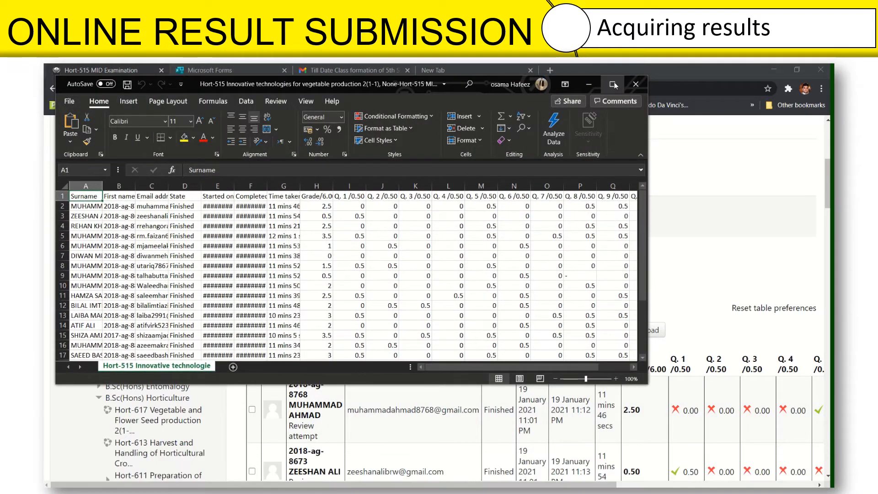
{"action": "left_click", "coordinate": [613, 85]}
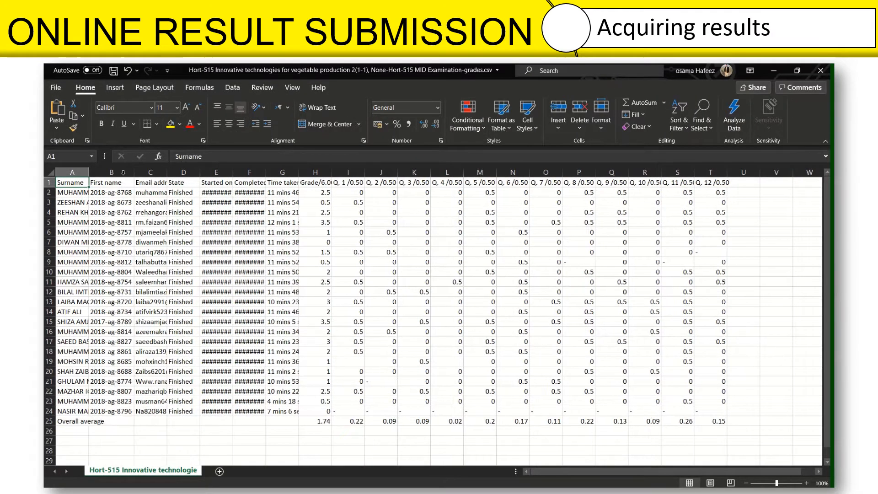
{"action": "left_click_drag", "start_coordinate": [111, 195], "coordinate": [110, 411]}
{"action": "left_click_drag", "start_coordinate": [320, 192], "coordinate": [323, 411]}
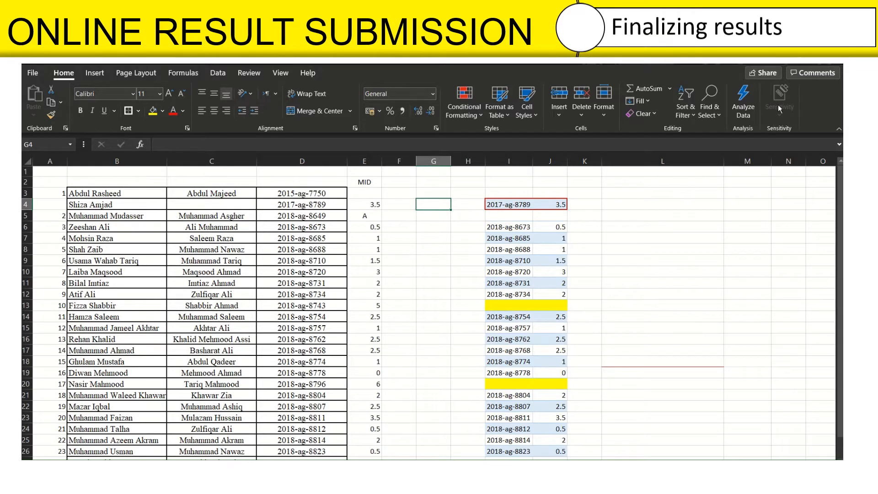
- Open Compile result.xlsx from the Hort-515 folder on the desktop and maximize its window
{"action": "left_click", "coordinate": [786, 58]}
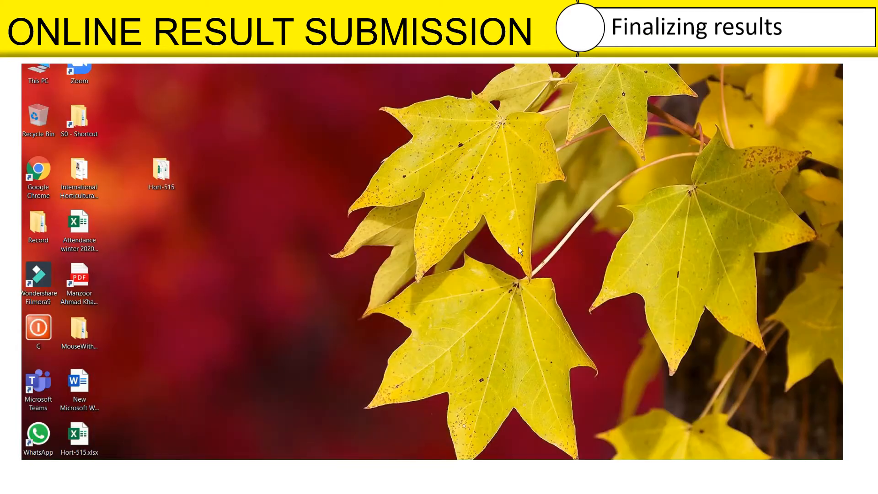
{"action": "double_click", "coordinate": [161, 179]}
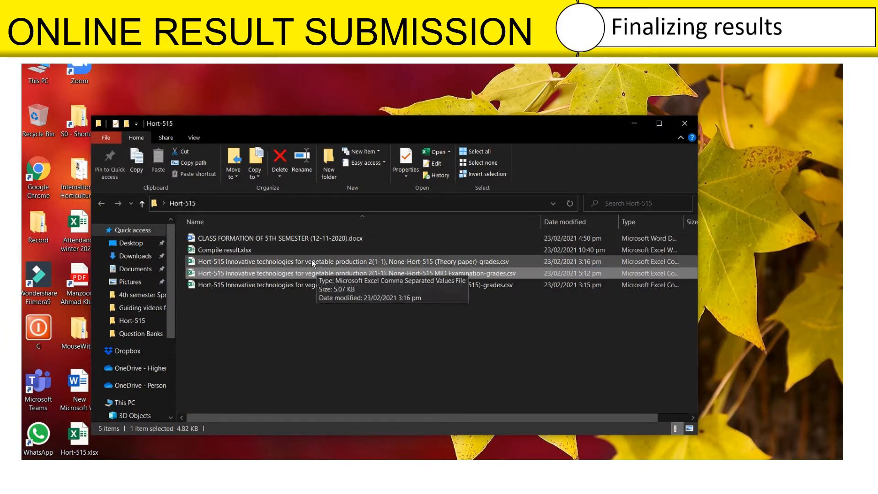
{"action": "left_click", "coordinate": [314, 285]}
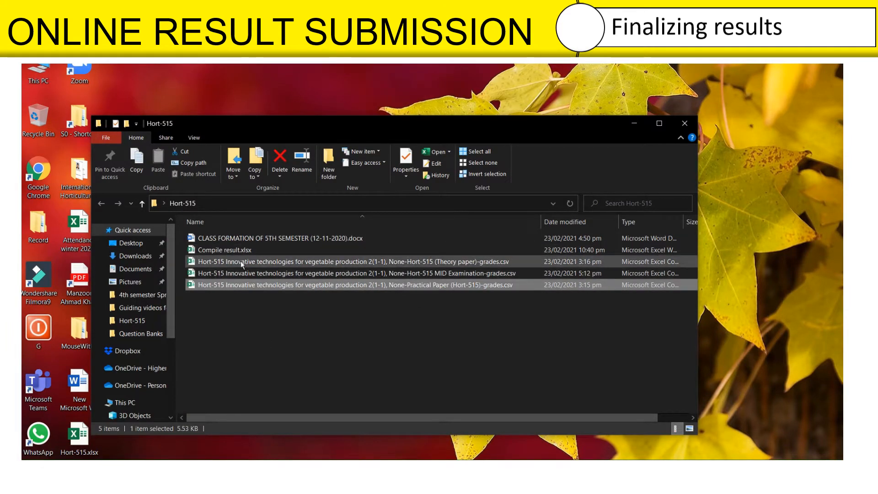
{"action": "left_click", "coordinate": [253, 303]}
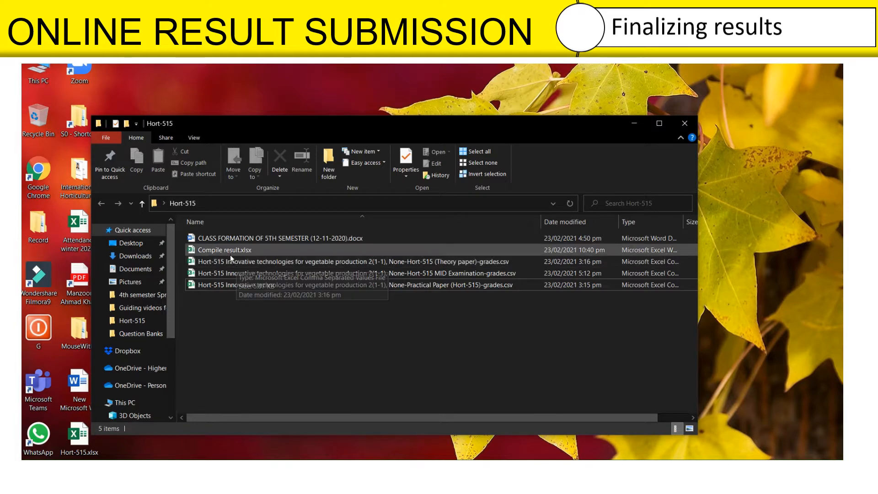
{"action": "left_click", "coordinate": [214, 254]}
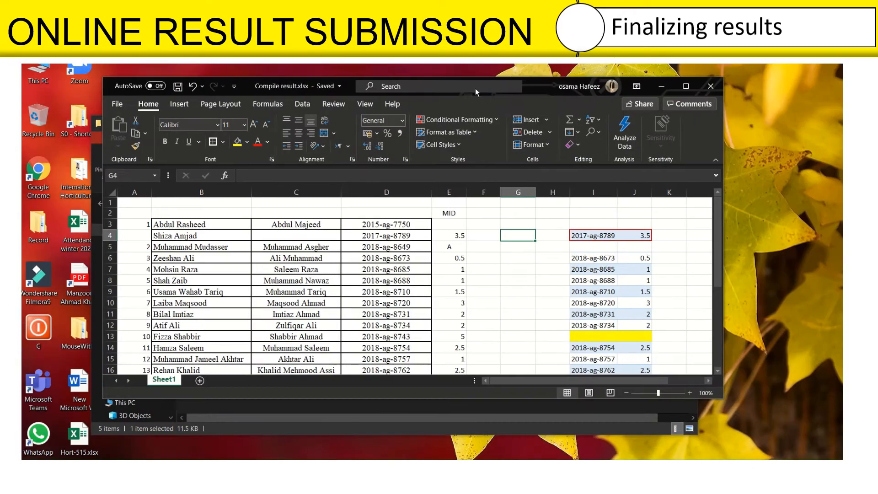
{"action": "left_click_drag", "start_coordinate": [400, 80], "coordinate": [399, 76]}
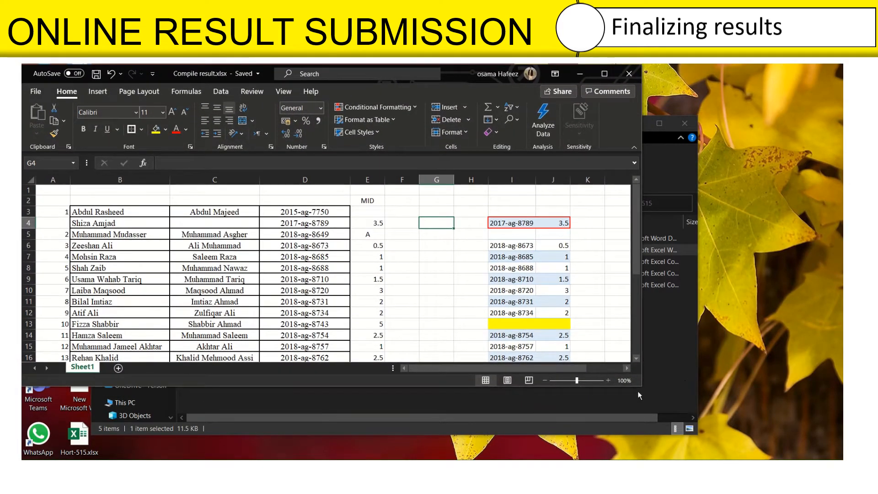
{"action": "left_click_drag", "start_coordinate": [641, 385], "coordinate": [842, 488]}
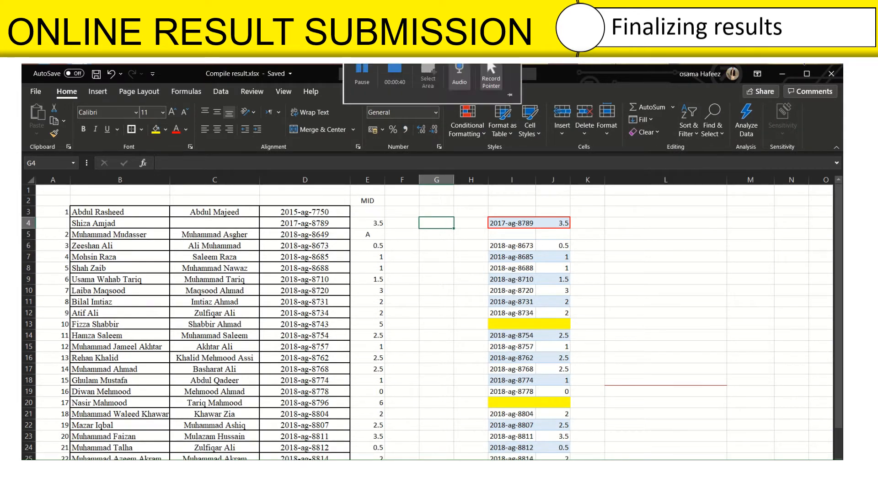
{"action": "left_click", "coordinate": [807, 73]}
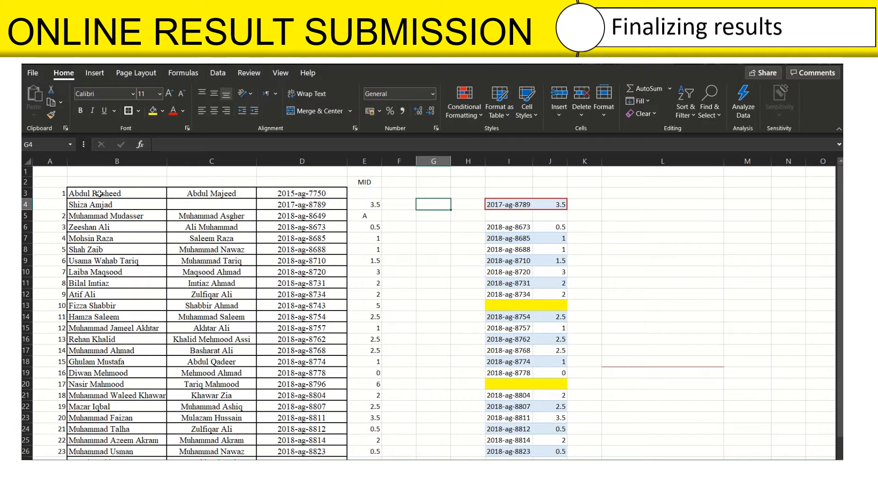
- Sort the student list in B3:D28 by the registration number column, using cell values in A to Z order
{"action": "left_click_drag", "start_coordinate": [98, 193], "coordinate": [307, 439]}
{"action": "scroll", "coordinate": [271, 386], "scroll_direction": "up", "scroll_amount": 1}
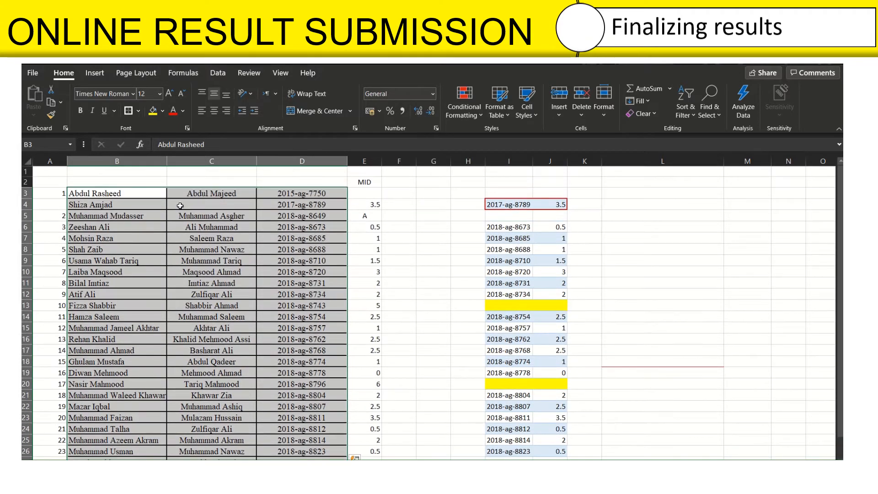
{"action": "scroll", "coordinate": [338, 413], "scroll_direction": "down", "scroll_amount": 2}
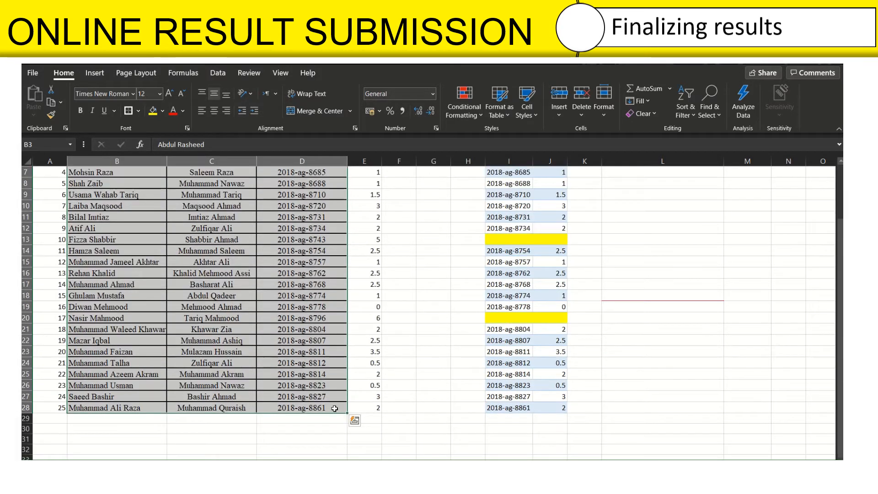
{"action": "scroll", "coordinate": [313, 358], "scroll_direction": "up", "scroll_amount": 2}
{"action": "left_click", "coordinate": [303, 192]}
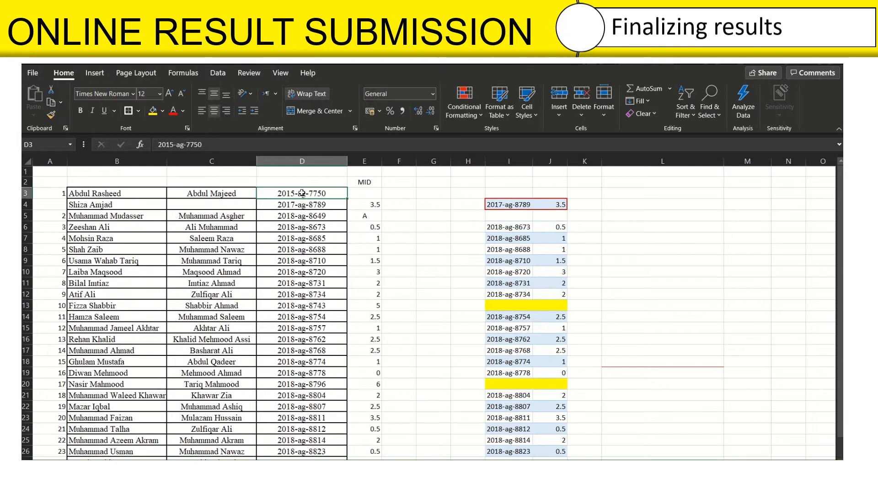
{"action": "left_click_drag", "start_coordinate": [106, 192], "coordinate": [347, 446]}
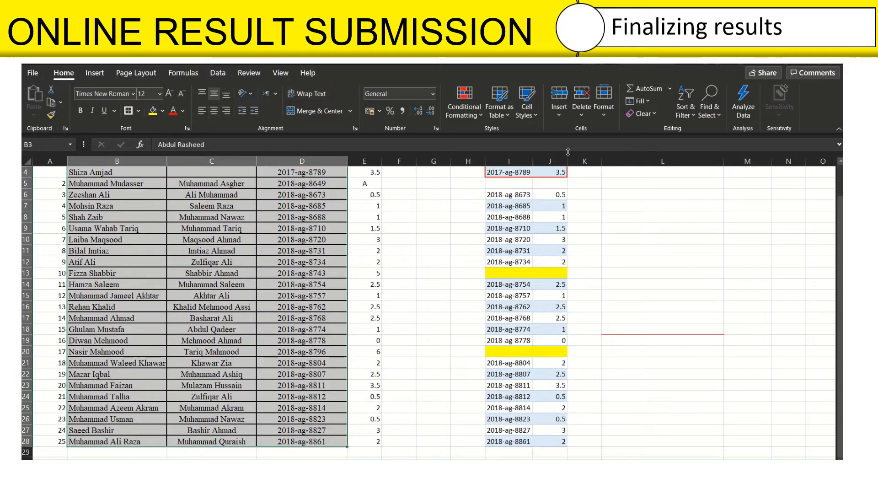
{"action": "left_click", "coordinate": [685, 116]}
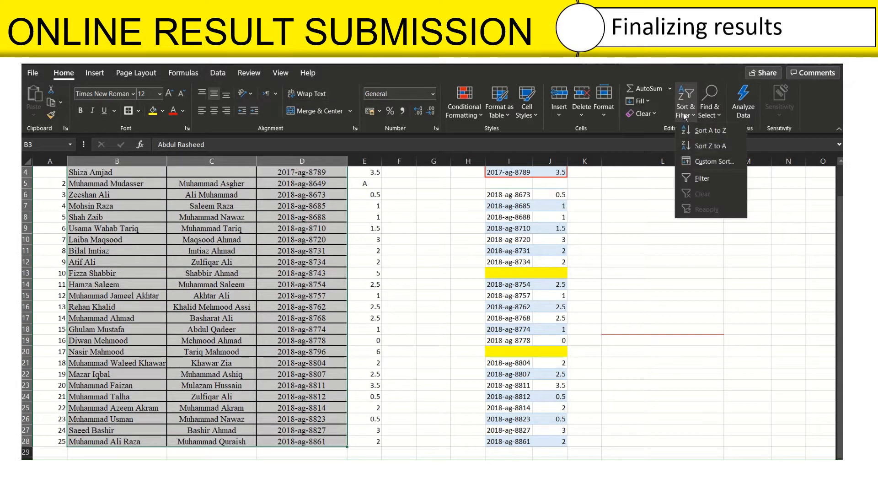
{"action": "left_click", "coordinate": [704, 158]}
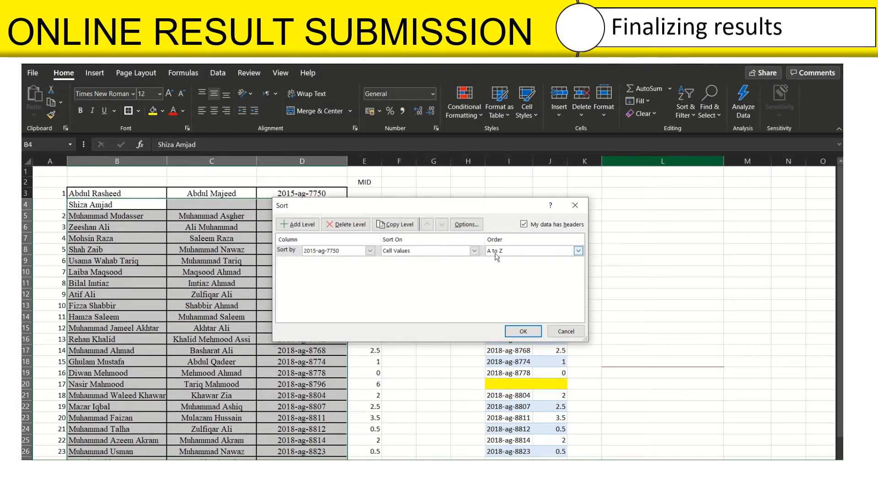
{"action": "left_click", "coordinate": [533, 335]}
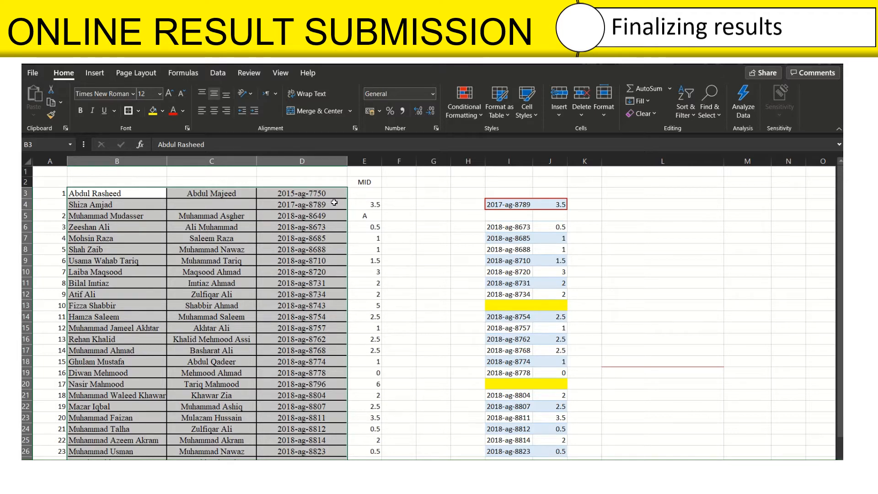
- Examine the registration numbers and marks in I4:J28 alongside the student list and its MID column
{"action": "left_click", "coordinate": [90, 192]}
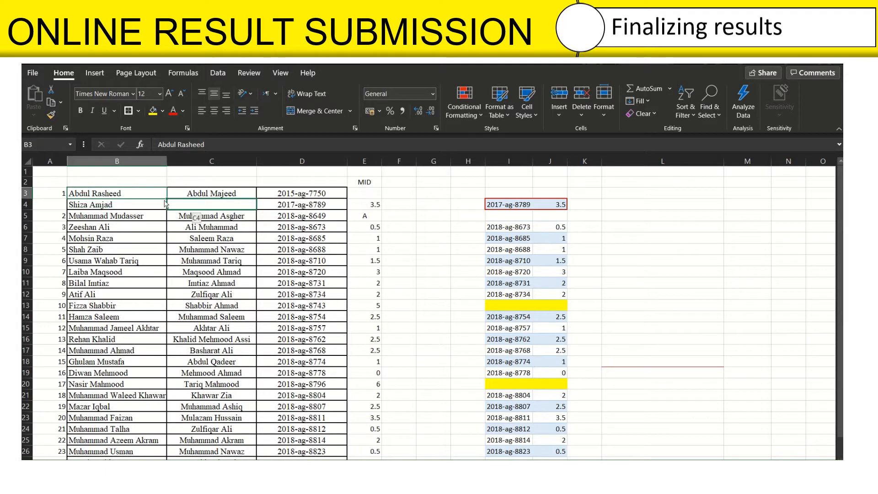
{"action": "left_click", "coordinate": [226, 193]}
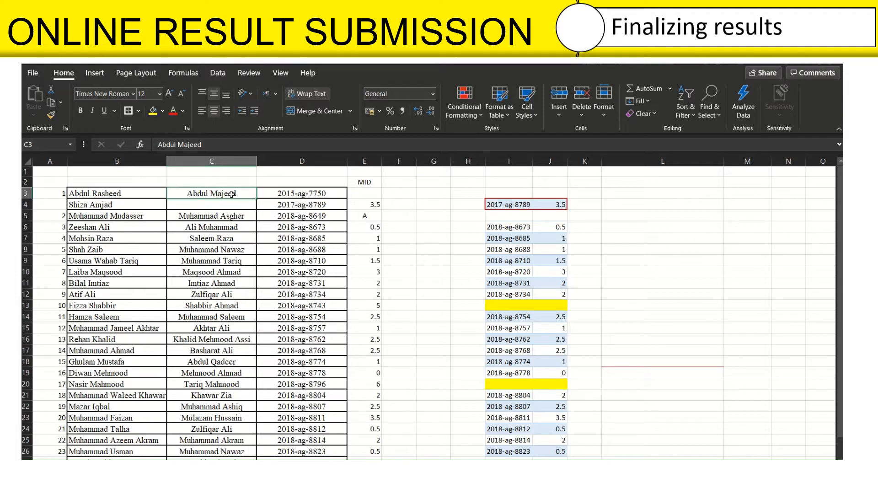
{"action": "left_click", "coordinate": [403, 203]}
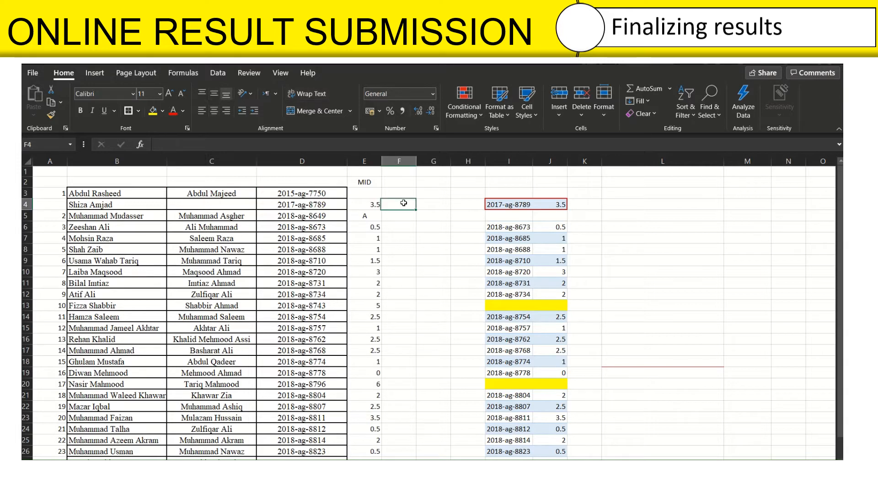
{"action": "left_click", "coordinate": [526, 204]}
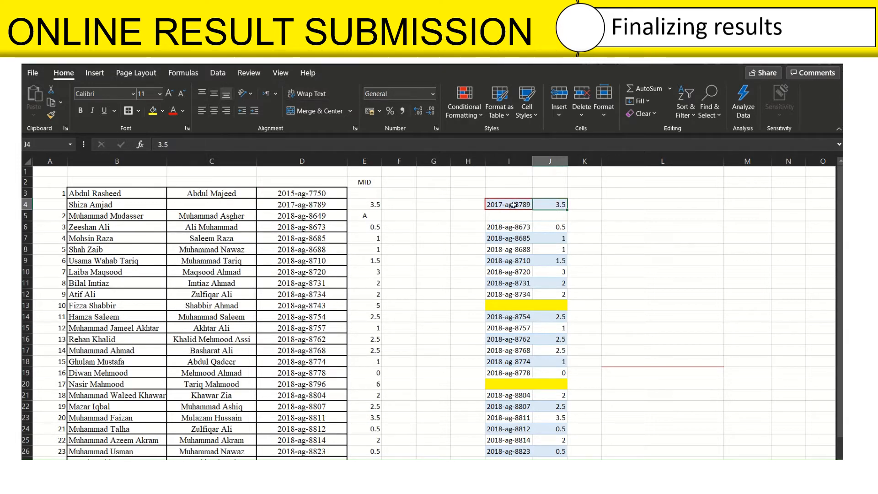
{"action": "left_click_drag", "start_coordinate": [514, 204], "coordinate": [554, 441]}
{"action": "scroll", "coordinate": [552, 408], "scroll_direction": "up", "scroll_amount": 1}
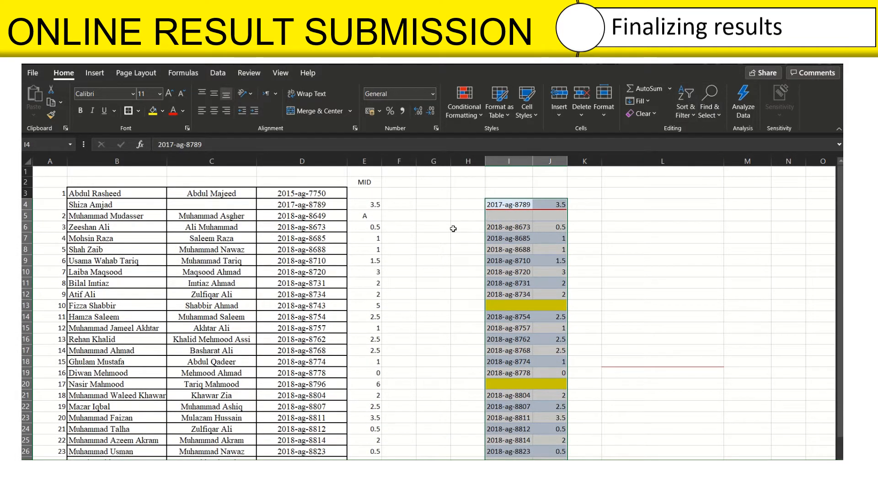
{"action": "scroll", "coordinate": [555, 274], "scroll_direction": "down", "scroll_amount": 2}
{"action": "scroll", "coordinate": [554, 275], "scroll_direction": "up", "scroll_amount": 2}
{"action": "left_click", "coordinate": [579, 226]}
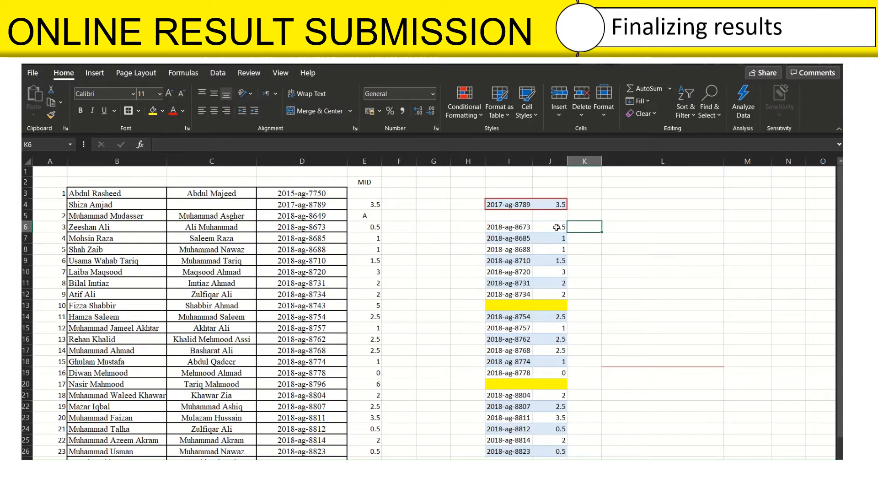
- Compare the student list with the marks in columns I and J across row 6 and the yellow-highlighted rows 13 and 20
{"action": "left_click_drag", "start_coordinate": [279, 231], "coordinate": [549, 226]}
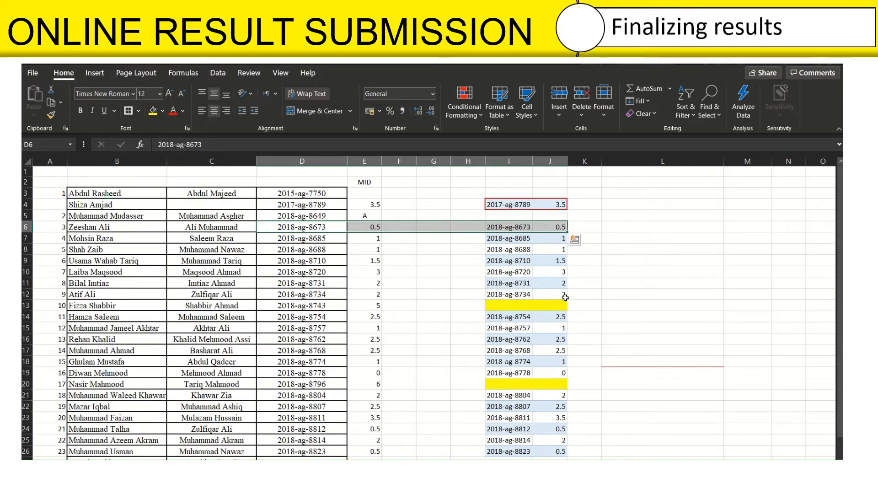
{"action": "left_click_drag", "start_coordinate": [551, 305], "coordinate": [104, 304]}
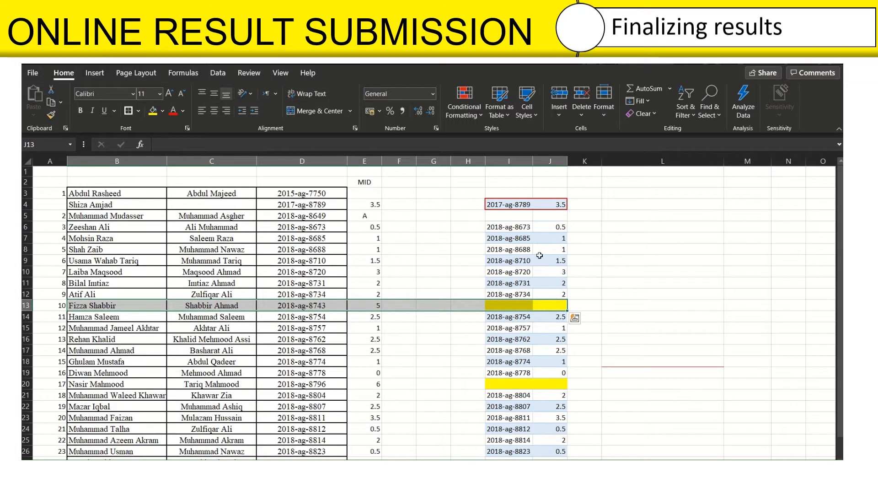
{"action": "left_click", "coordinate": [543, 303]}
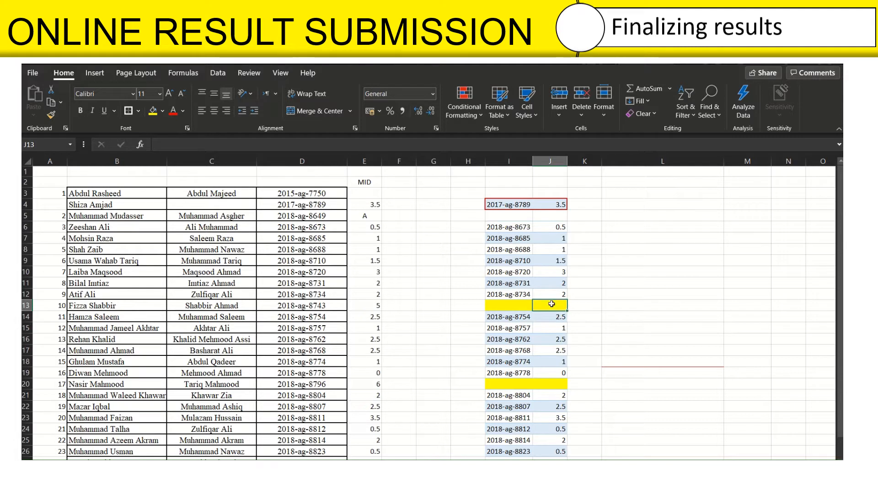
{"action": "left_click_drag", "start_coordinate": [550, 379], "coordinate": [145, 389]}
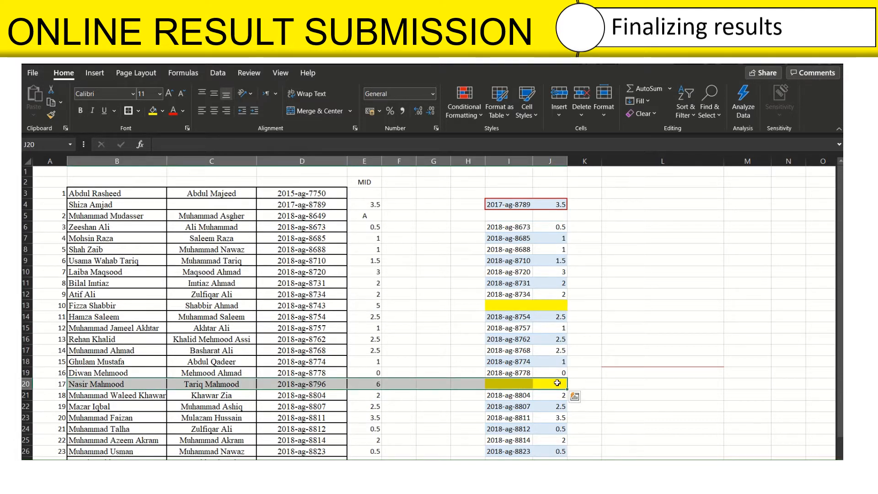
{"action": "left_click", "coordinate": [556, 385]}
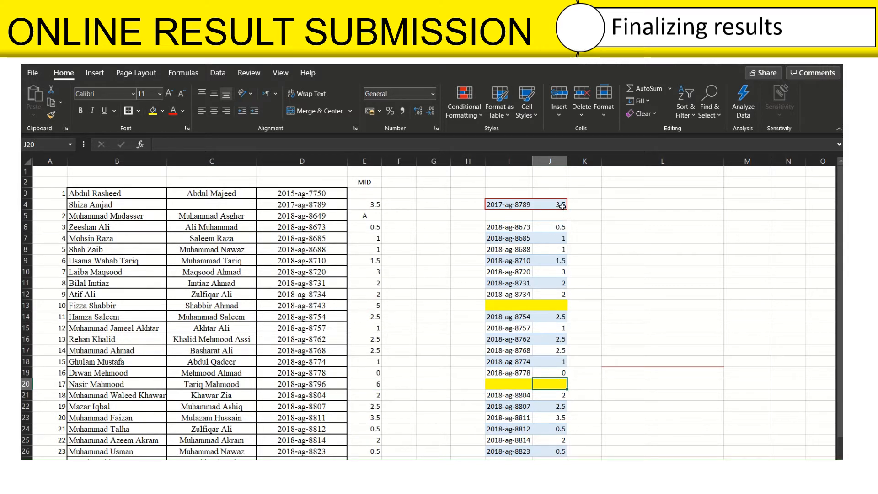
- Examine the registration number and mark in I4:J4 and locate the matching student in row 4 of the list
{"action": "left_click_drag", "start_coordinate": [497, 203], "coordinate": [555, 205]}
{"action": "key", "text": "ctrl+c"}
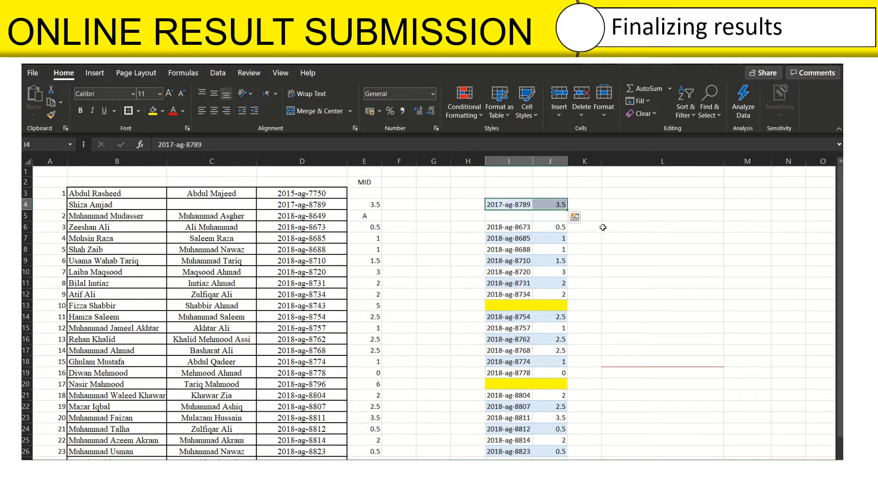
{"action": "left_click", "coordinate": [526, 215]}
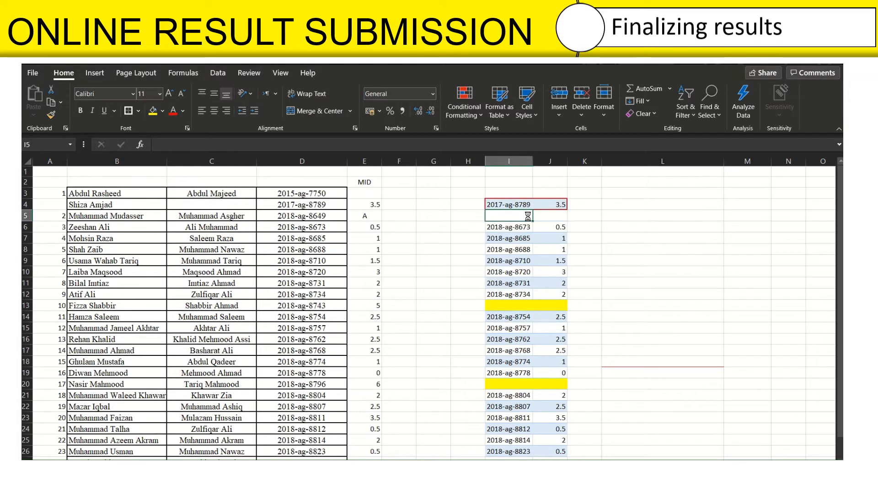
{"action": "scroll", "coordinate": [545, 216], "scroll_direction": "up", "scroll_amount": 3, "text": "ctrl"}
{"action": "left_click_drag", "start_coordinate": [544, 215], "coordinate": [558, 280]}
{"action": "scroll", "coordinate": [558, 279], "scroll_direction": "up", "scroll_amount": 1}
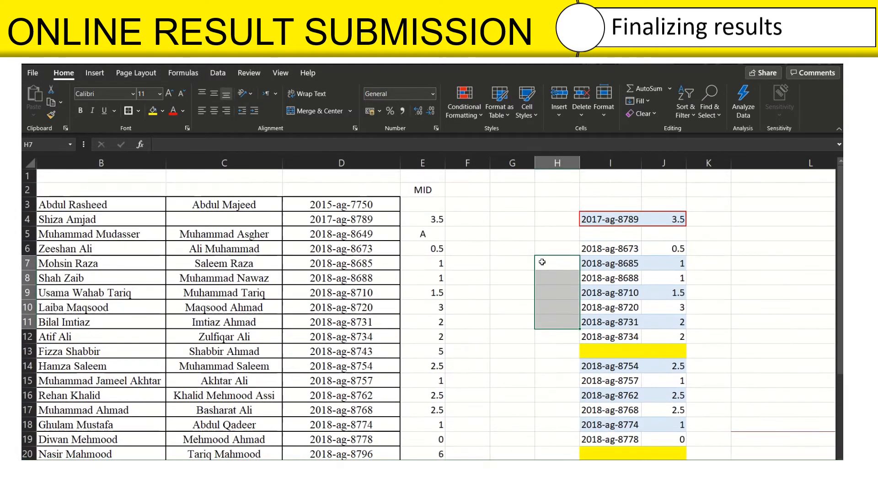
{"action": "left_click", "coordinate": [616, 219]}
{"action": "left_click", "coordinate": [69, 220]}
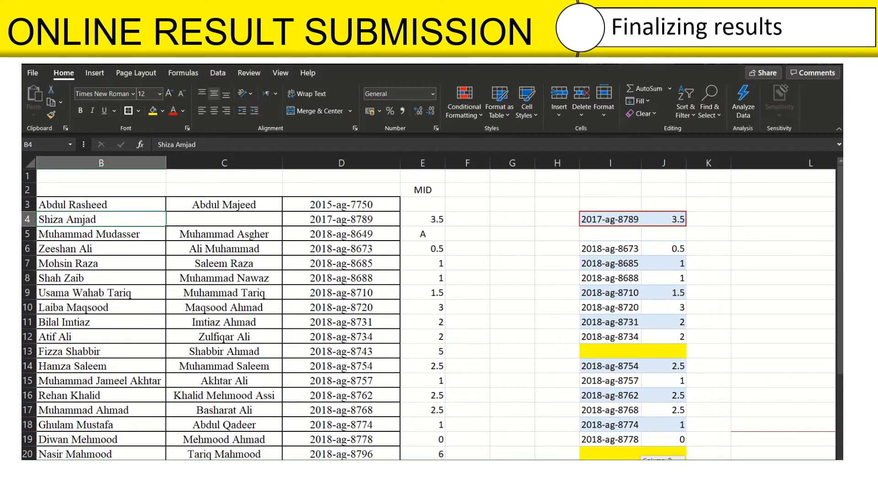
- Compare the student's details and MID mark across B4:E4 with the registration number and mark in I4:J4
{"action": "scroll", "coordinate": [539, 372], "scroll_direction": "left", "scroll_amount": 1}
{"action": "left_click_drag", "start_coordinate": [133, 219], "coordinate": [722, 218]}
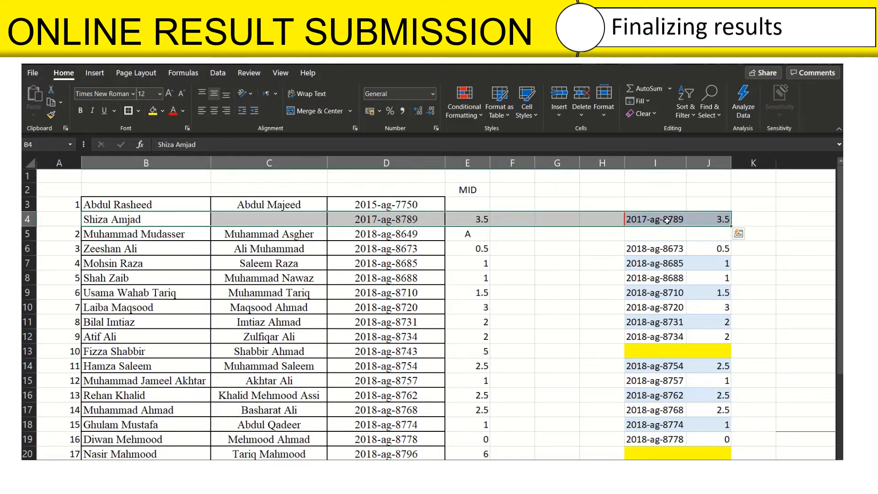
{"action": "left_click", "coordinate": [670, 232]}
{"action": "left_click", "coordinate": [671, 218]}
{"action": "left_click", "coordinate": [723, 218]}
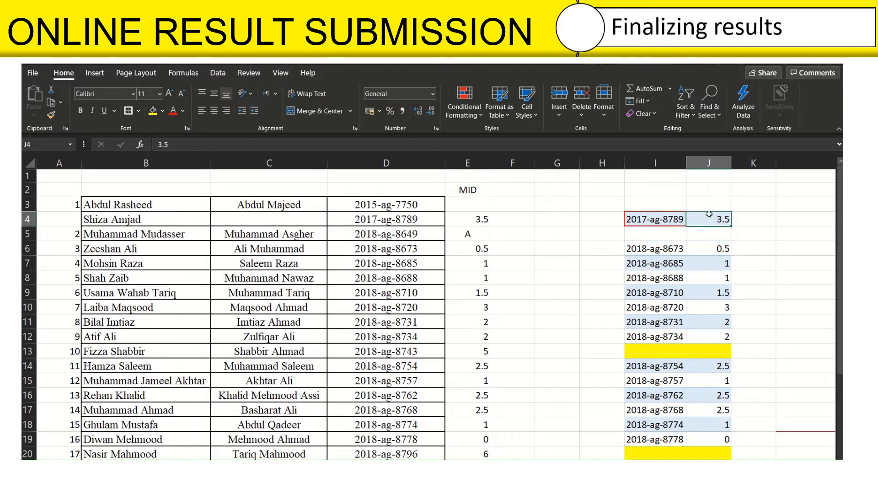
{"action": "left_click", "coordinate": [399, 219]}
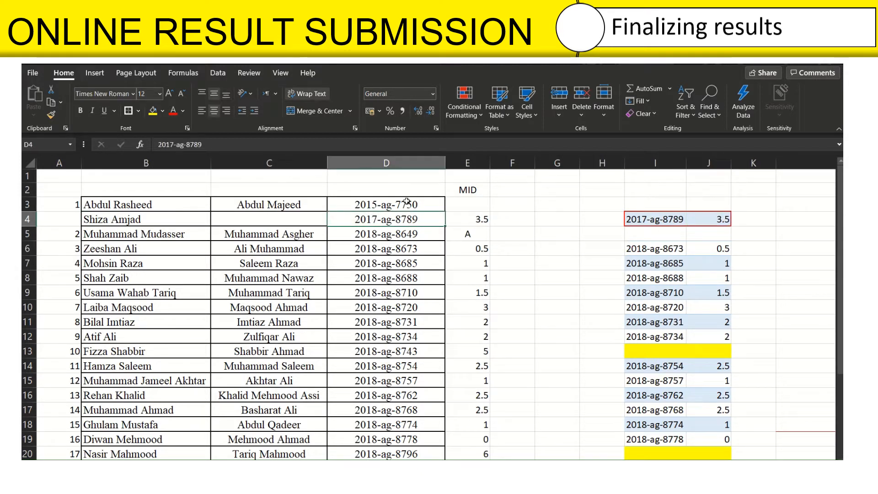
{"action": "left_click_drag", "start_coordinate": [712, 220], "coordinate": [637, 222]}
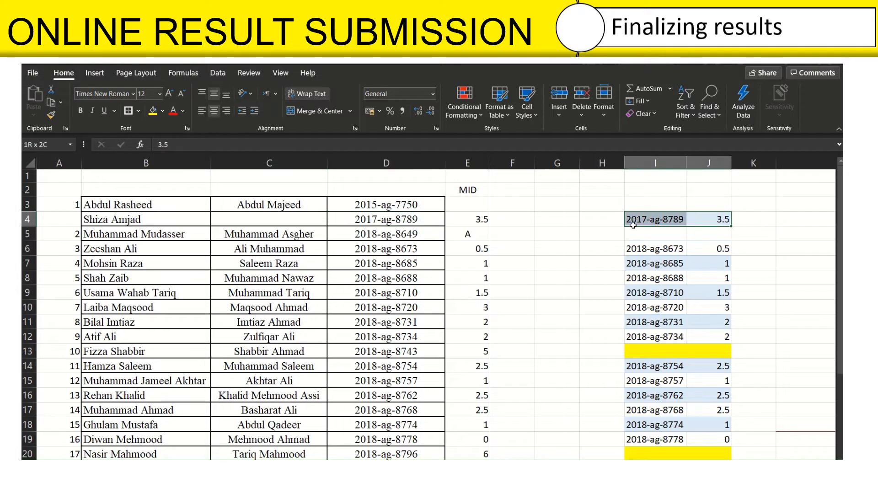
{"action": "key", "text": "ctrl+v"}
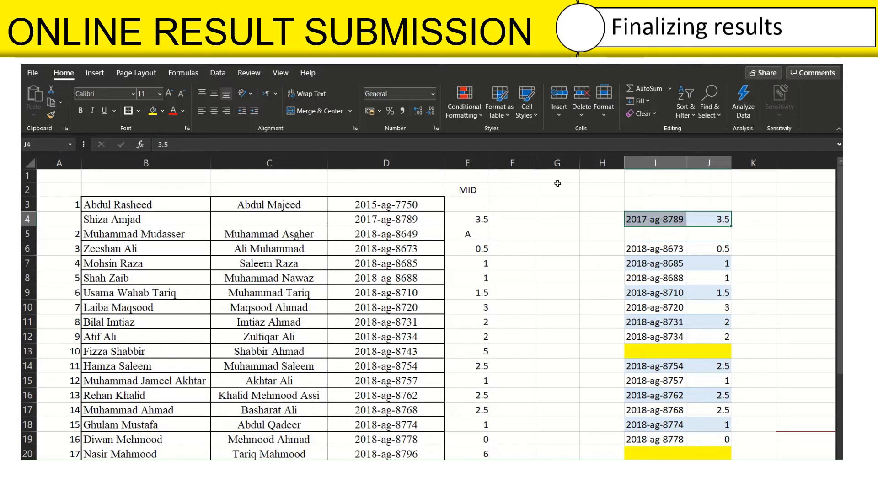
{"action": "left_click", "coordinate": [697, 239]}
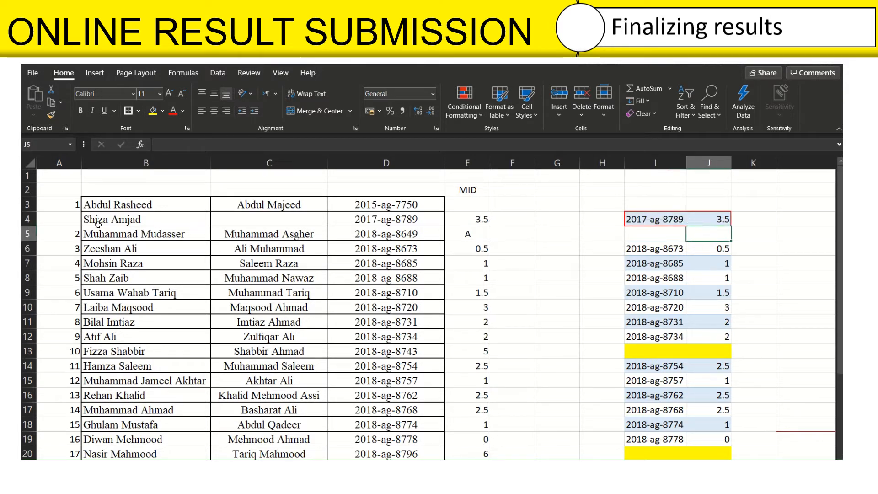
- Check the serial numbers in A3:A28 against the unnumbered student in row 4 and the corresponding entry in I4:J4
{"action": "left_click_drag", "start_coordinate": [99, 224], "coordinate": [384, 220]}
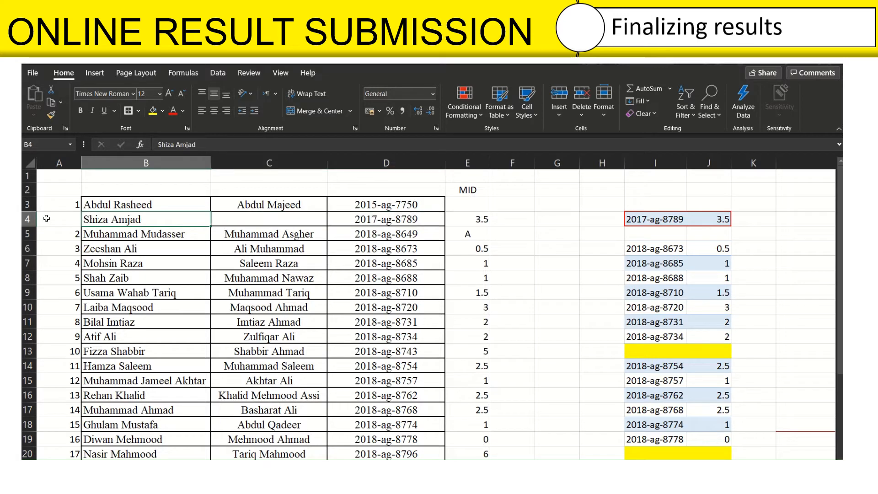
{"action": "left_click", "coordinate": [69, 201]}
{"action": "scroll", "coordinate": [64, 280], "scroll_direction": "down", "scroll_amount": 4}
{"action": "scroll", "coordinate": [65, 280], "scroll_direction": "down", "scroll_amount": 2}
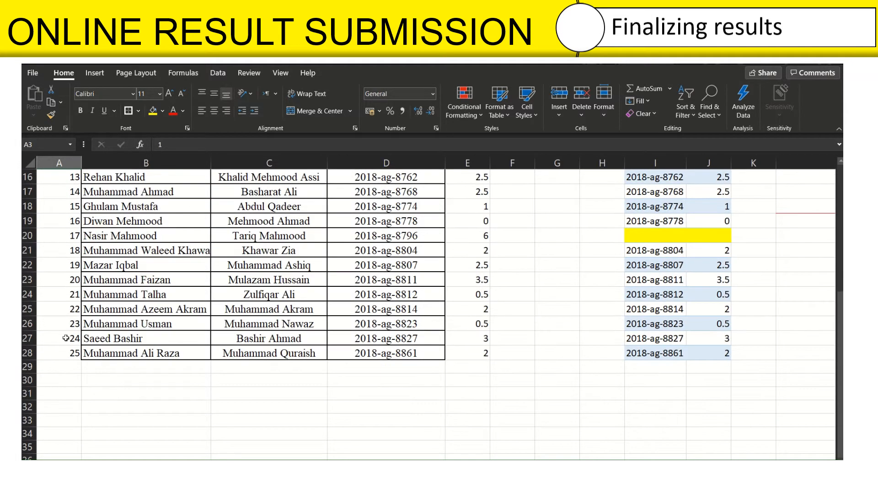
{"action": "left_click", "coordinate": [65, 355]}
{"action": "scroll", "coordinate": [69, 357], "scroll_direction": "up", "scroll_amount": 5}
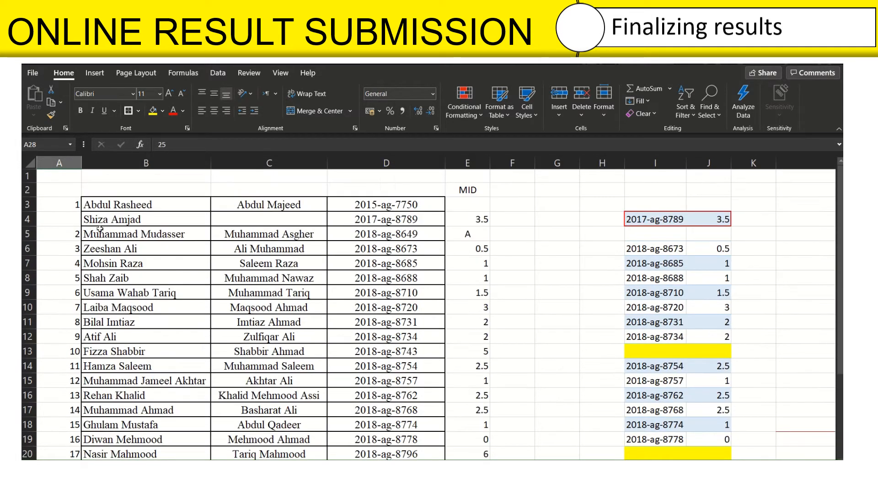
{"action": "left_click_drag", "start_coordinate": [100, 224], "coordinate": [418, 221]}
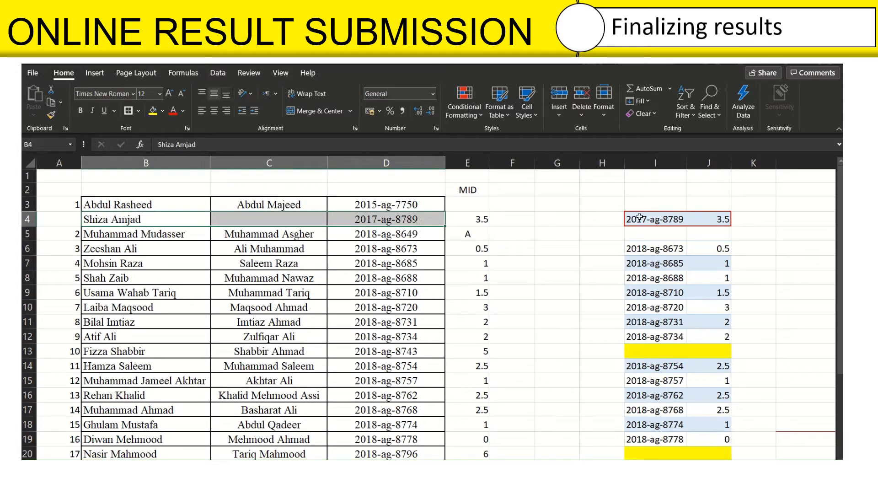
{"action": "left_click_drag", "start_coordinate": [722, 219], "coordinate": [649, 221]}
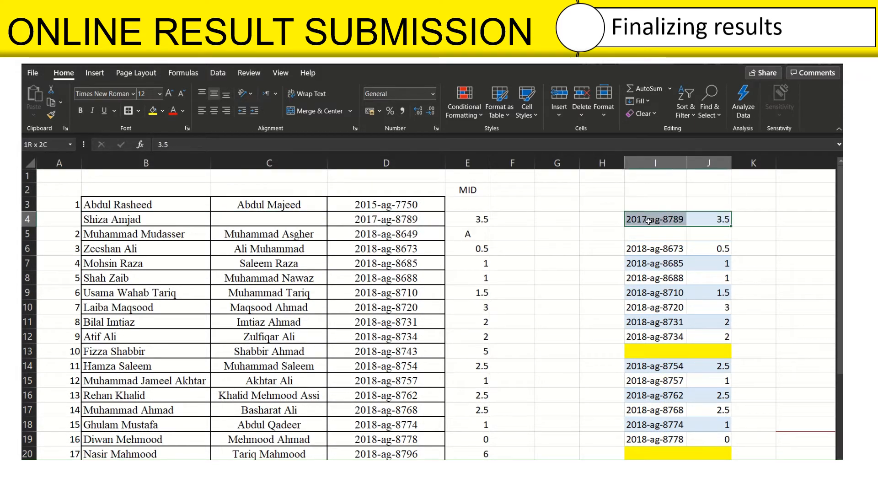
{"action": "key", "text": "ctrl+v"}
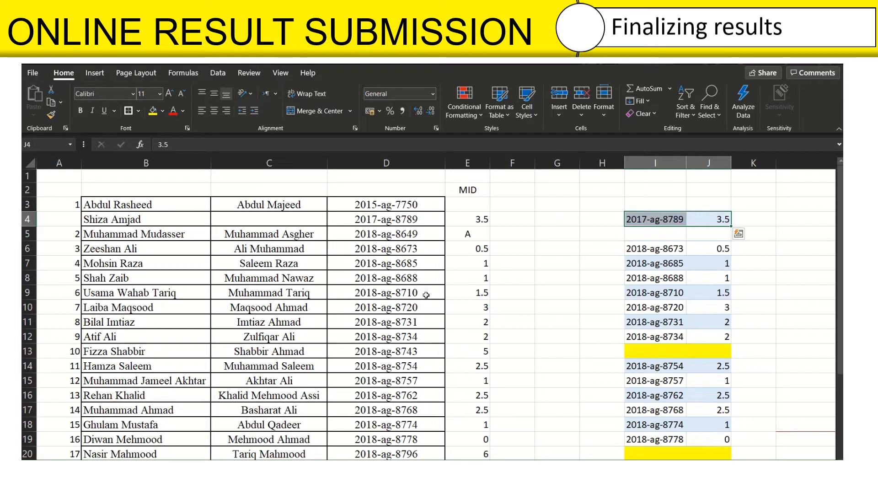
{"action": "left_click", "coordinate": [633, 216]}
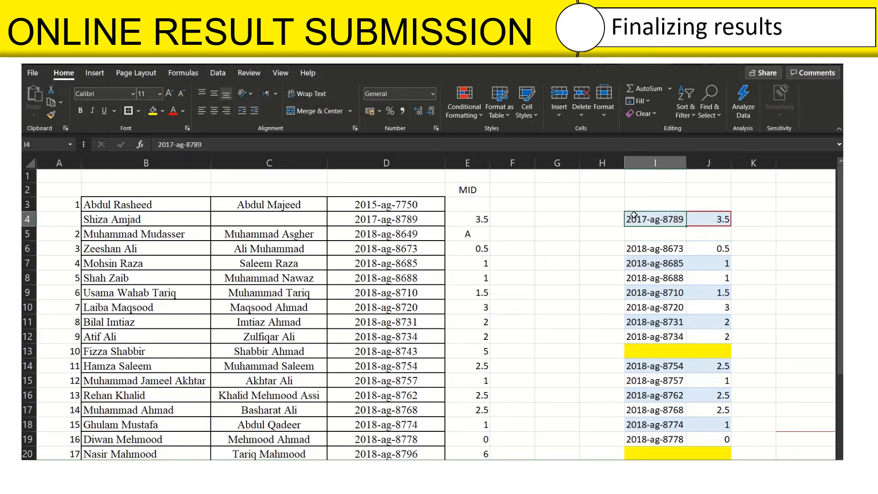
{"action": "scroll", "coordinate": [684, 221], "scroll_direction": "down", "scroll_amount": 1}
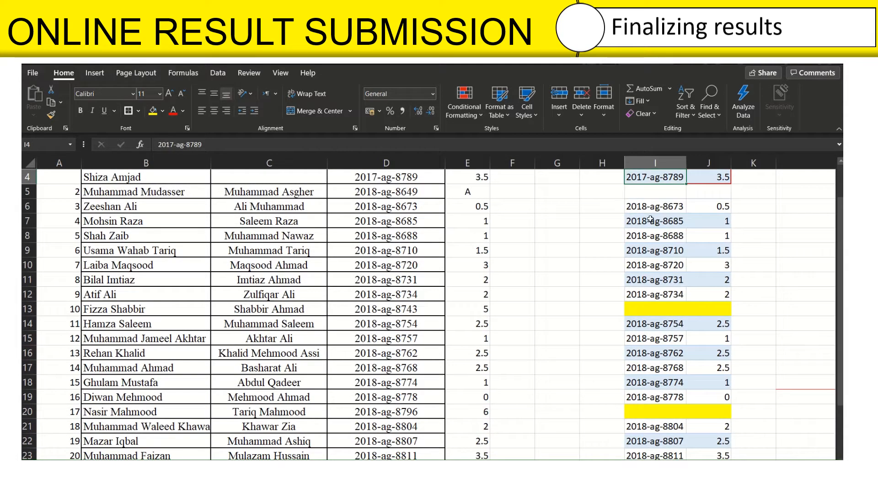
{"action": "scroll", "coordinate": [679, 216], "scroll_direction": "up", "scroll_amount": 1}
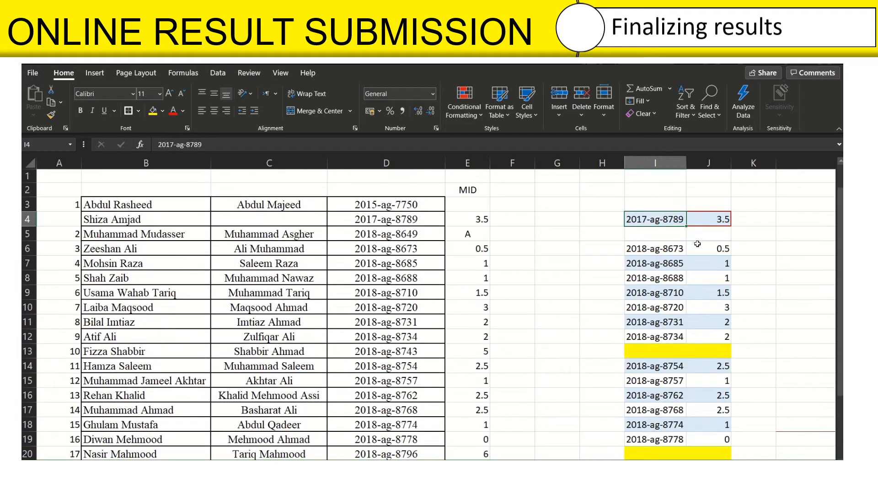
- Review the MID column E3:E28 and compare the student marked A in row 5 with the blank cells I5:J5
{"action": "scroll", "coordinate": [635, 248], "scroll_direction": "down", "scroll_amount": 3, "text": "ctrl"}
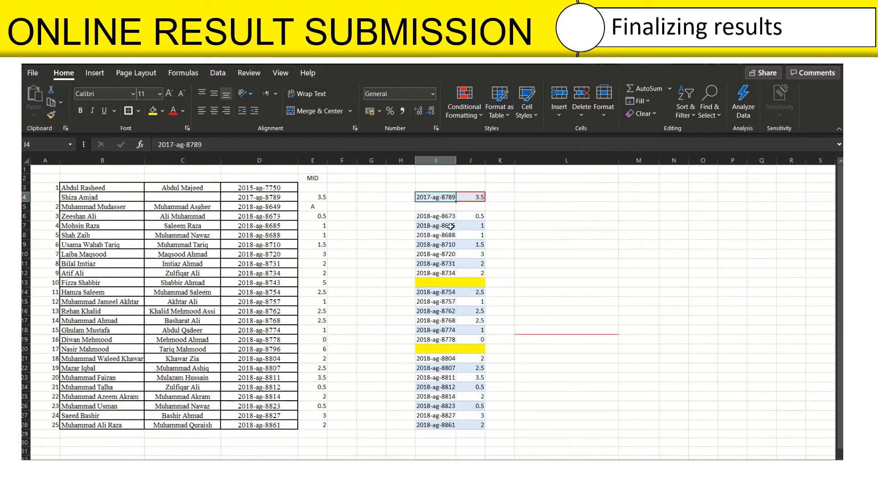
{"action": "left_click_drag", "start_coordinate": [315, 187], "coordinate": [320, 426]}
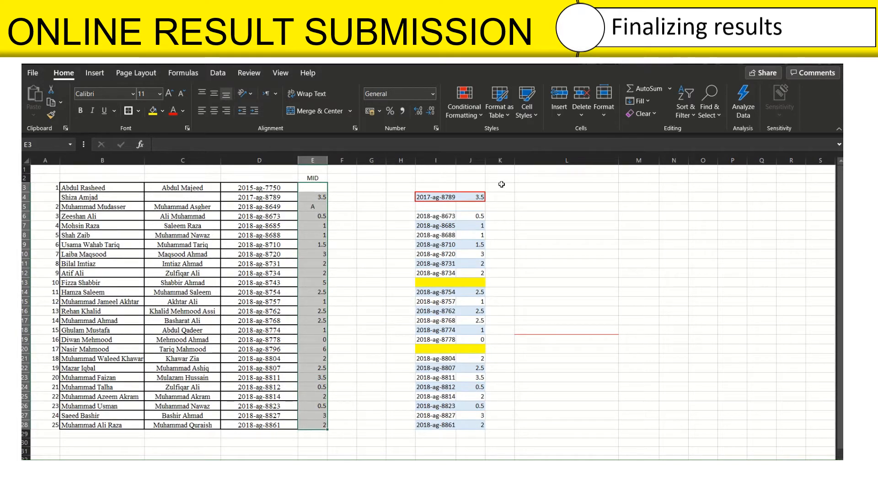
{"action": "left_click", "coordinate": [313, 206]}
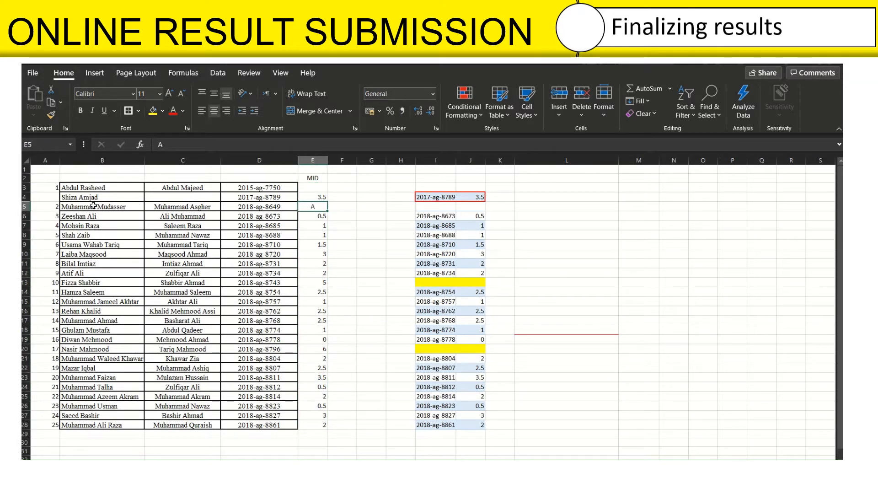
{"action": "left_click_drag", "start_coordinate": [93, 206], "coordinate": [311, 208]}
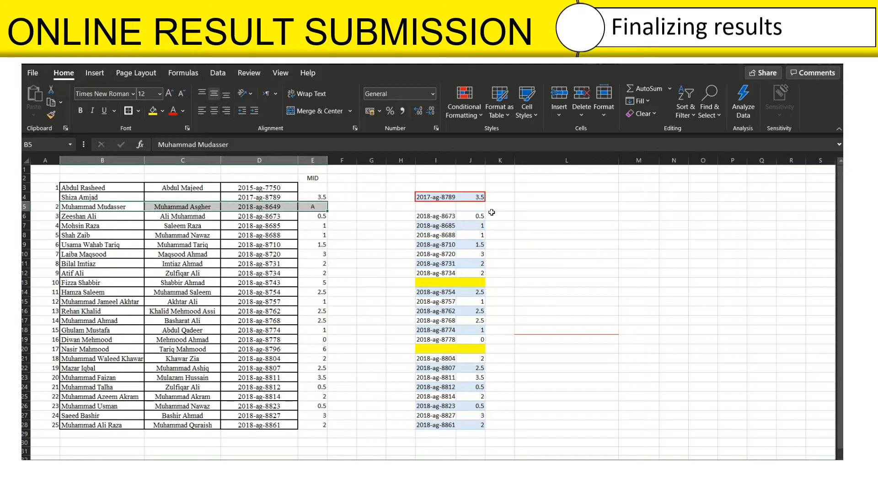
{"action": "left_click_drag", "start_coordinate": [478, 208], "coordinate": [98, 208]}
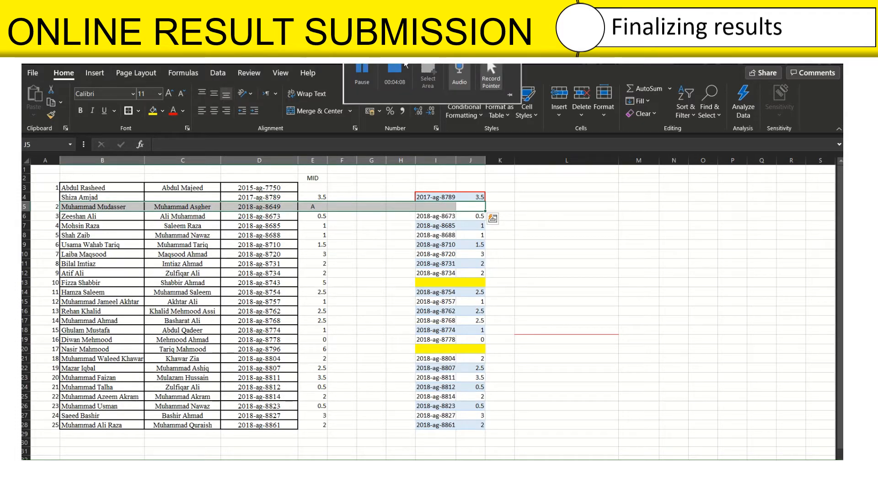
{"action": "left_click", "coordinate": [370, 75]}
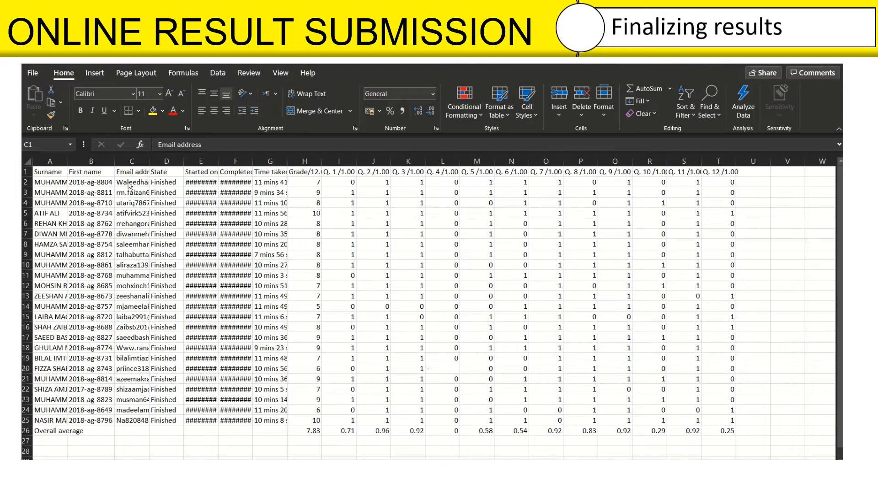
- Delete columns C to G, from Email address through Time taken, from the downloaded quiz results sheet
{"action": "left_click", "coordinate": [98, 181]}
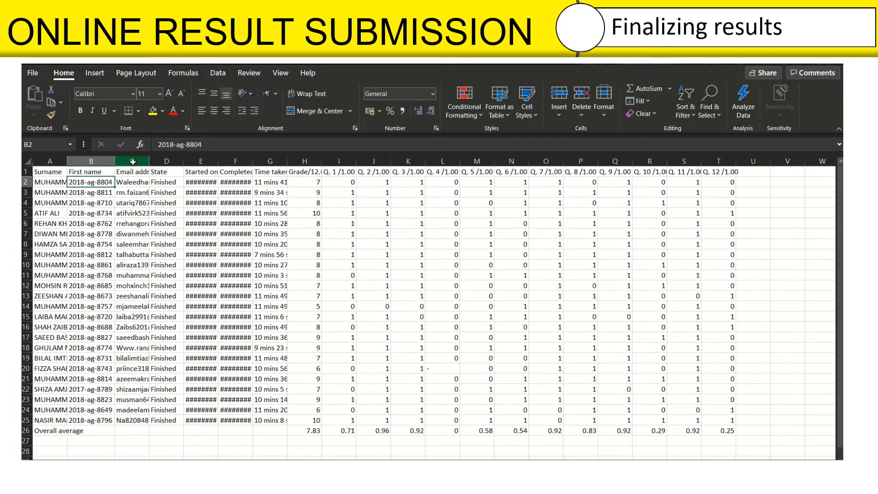
{"action": "left_click_drag", "start_coordinate": [133, 161], "coordinate": [270, 161]}
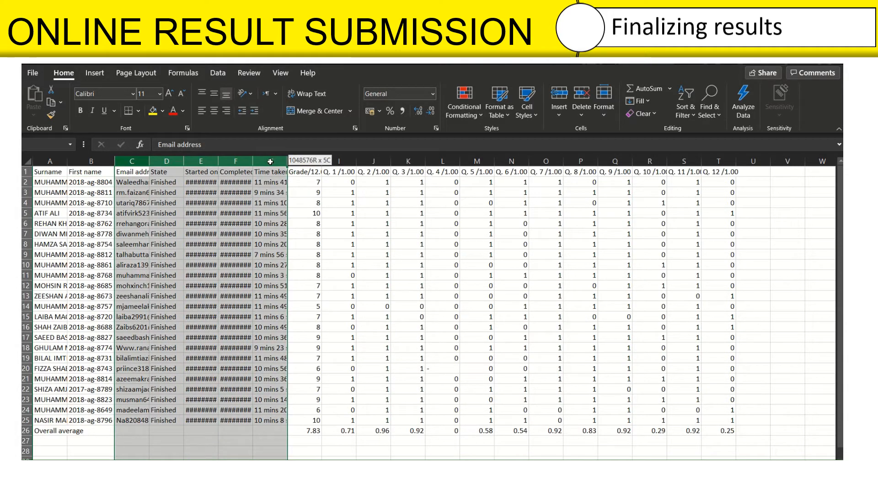
{"action": "right_click", "coordinate": [211, 162]}
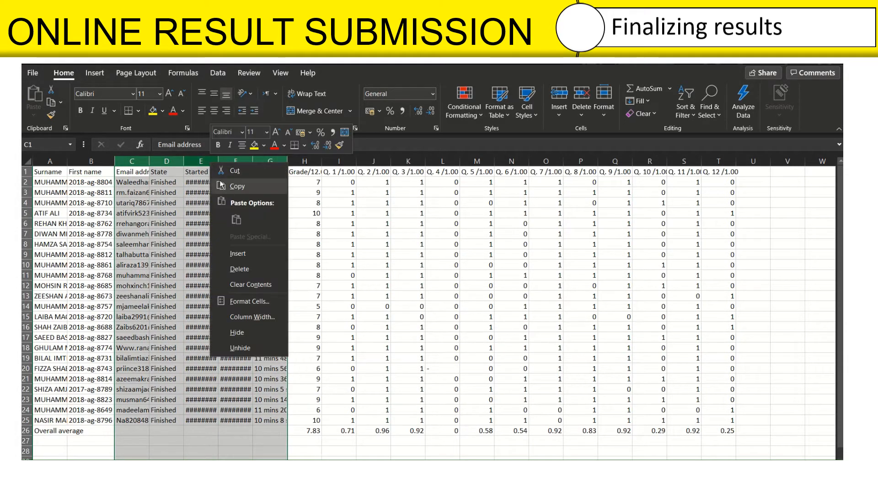
{"action": "left_click", "coordinate": [239, 269]}
{"action": "left_click", "coordinate": [153, 202]}
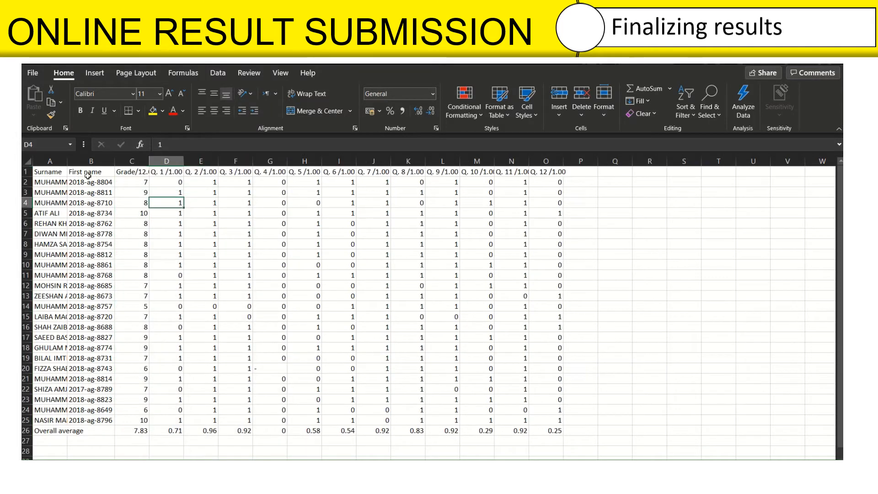
- Convert the quiz results in A1:O26 into a table with headers
{"action": "left_click_drag", "start_coordinate": [88, 175], "coordinate": [125, 184]}
{"action": "left_click", "coordinate": [125, 185]}
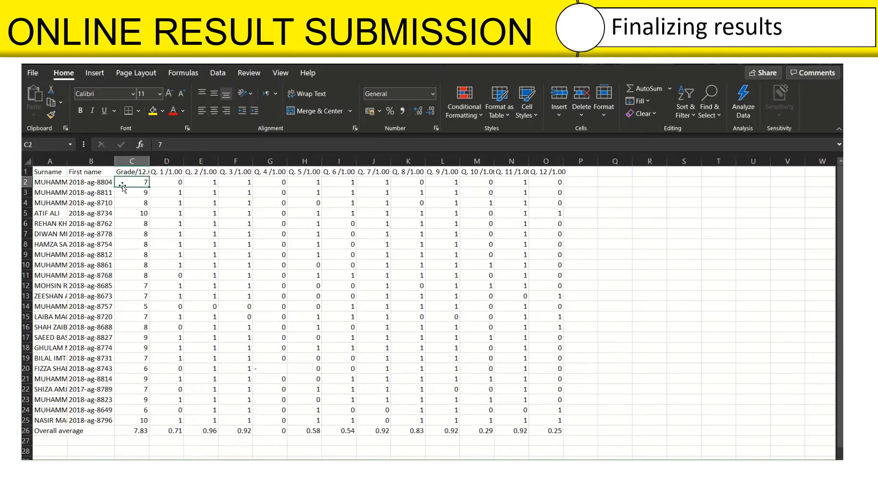
{"action": "left_click", "coordinate": [64, 182]}
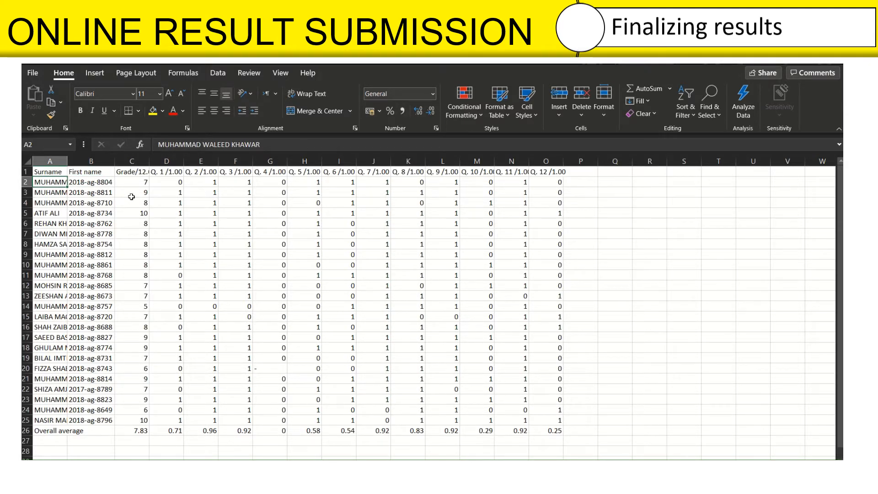
{"action": "key", "text": "ctrl+t"}
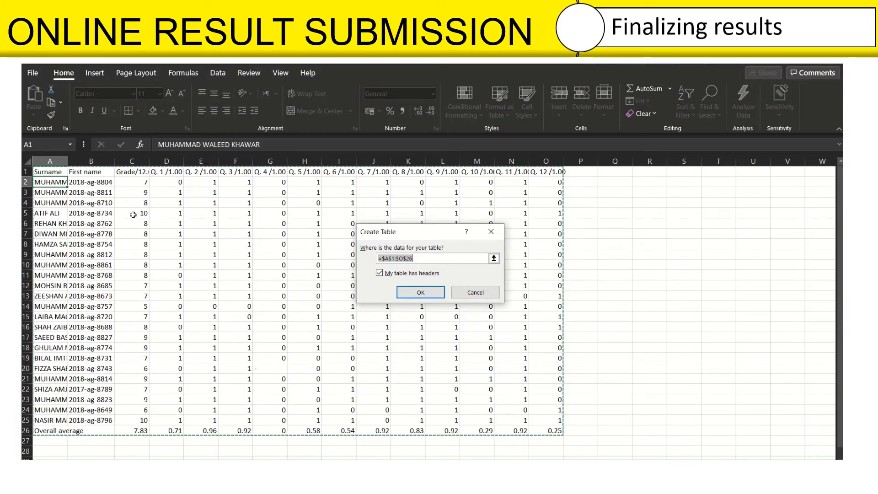
{"action": "left_click", "coordinate": [417, 293]}
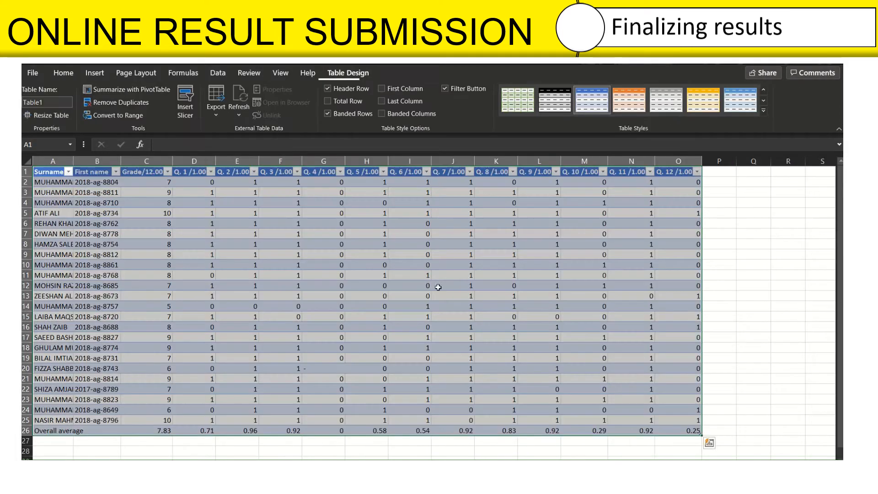
- Sort the quiz results table by the First name column in ascending order, A to Z
{"action": "left_click", "coordinate": [195, 194]}
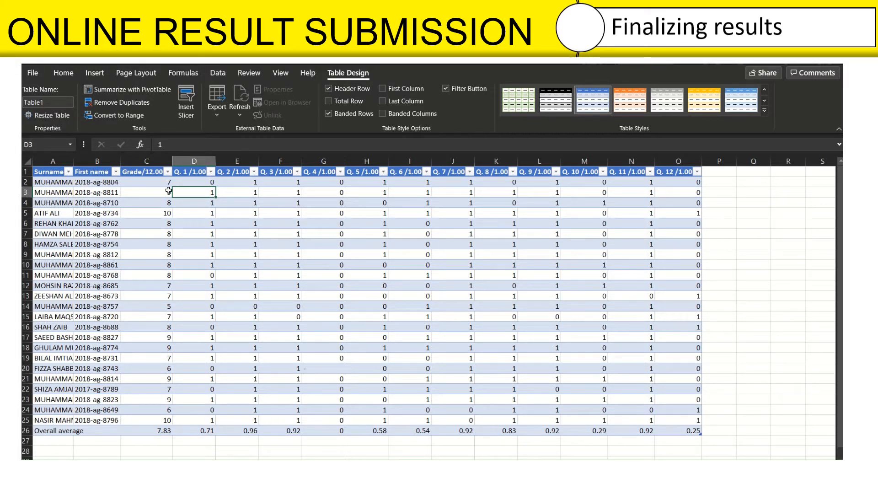
{"action": "left_click", "coordinate": [116, 172]}
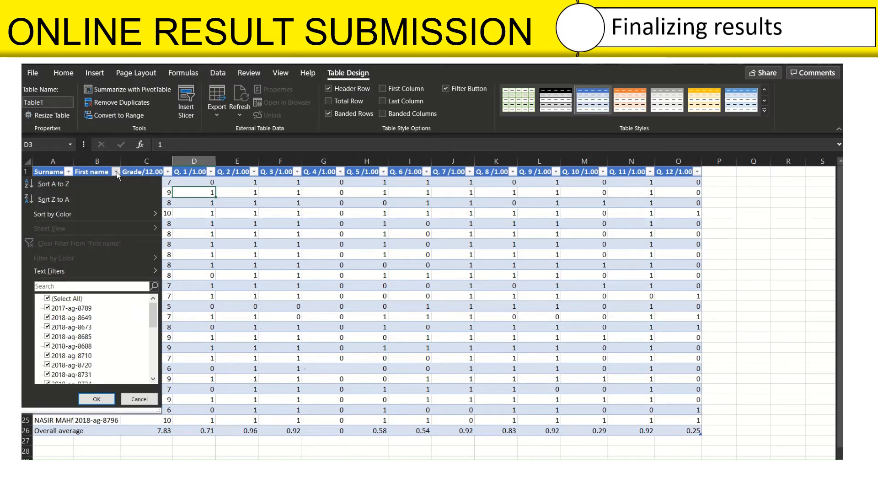
{"action": "left_click", "coordinate": [43, 183]}
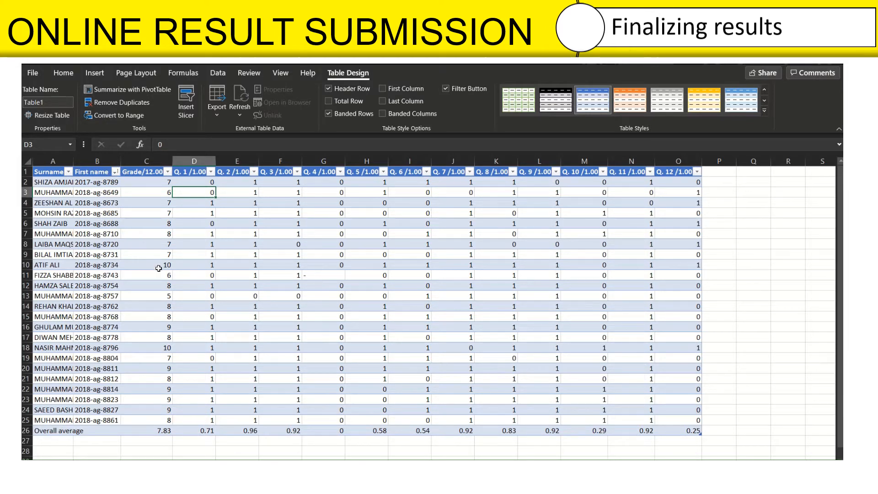
- Copy the registration numbers and grades in B2:C25 of the quiz table into the class list sheet starting at I4
{"action": "left_click_drag", "start_coordinate": [99, 183], "coordinate": [143, 413]}
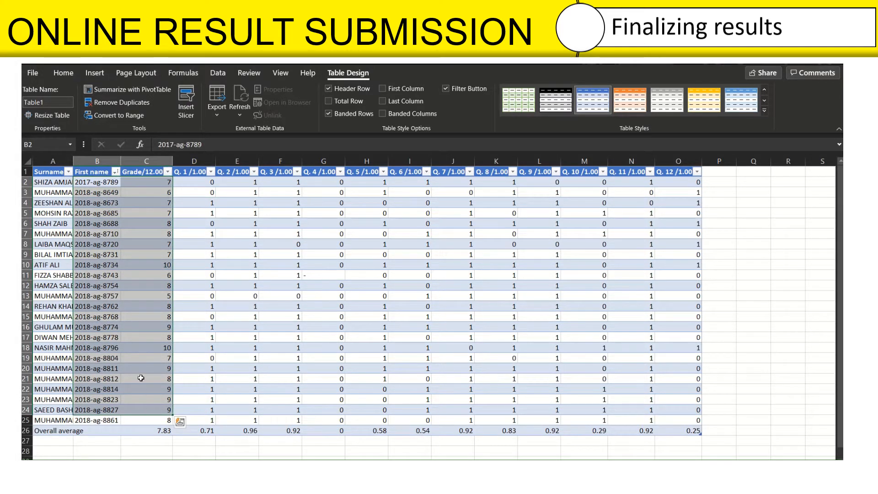
{"action": "left_click", "coordinate": [139, 361]}
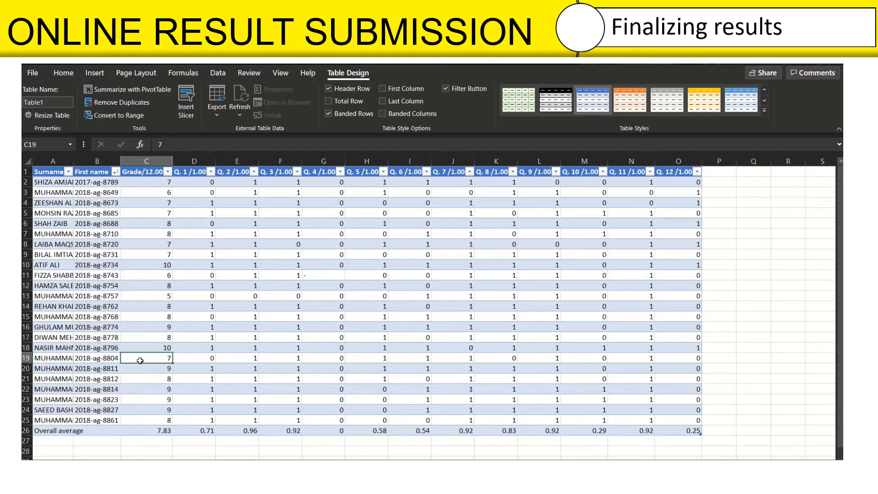
{"action": "left_click", "coordinate": [100, 182]}
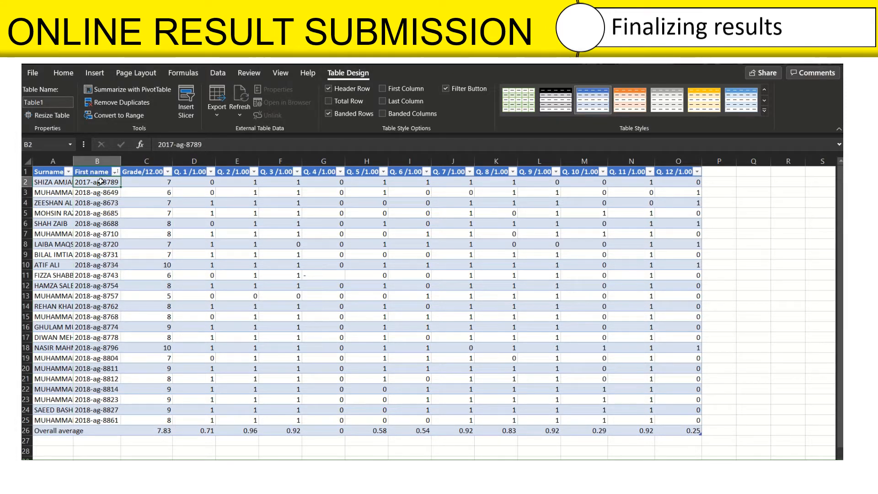
{"action": "left_click_drag", "start_coordinate": [101, 182], "coordinate": [137, 192]}
{"action": "left_click", "coordinate": [145, 244]}
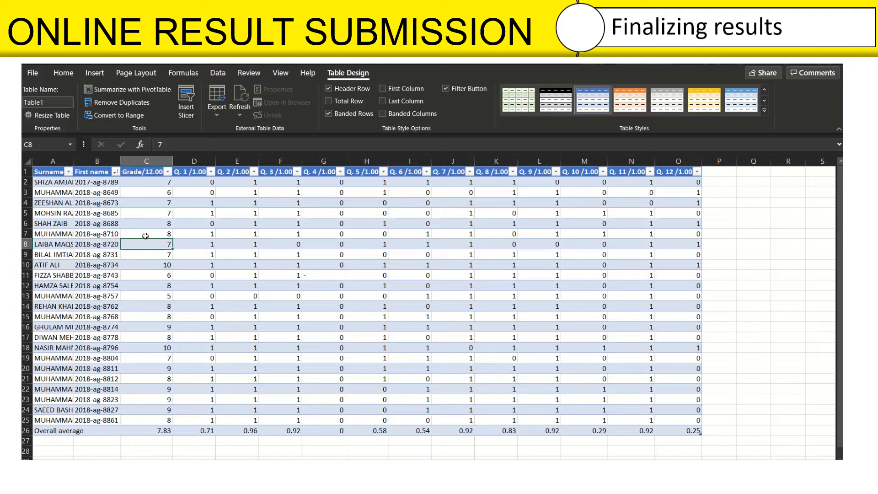
{"action": "left_click", "coordinate": [93, 183]}
{"action": "left_click", "coordinate": [157, 201]}
{"action": "left_click_drag", "start_coordinate": [93, 182], "coordinate": [169, 419]}
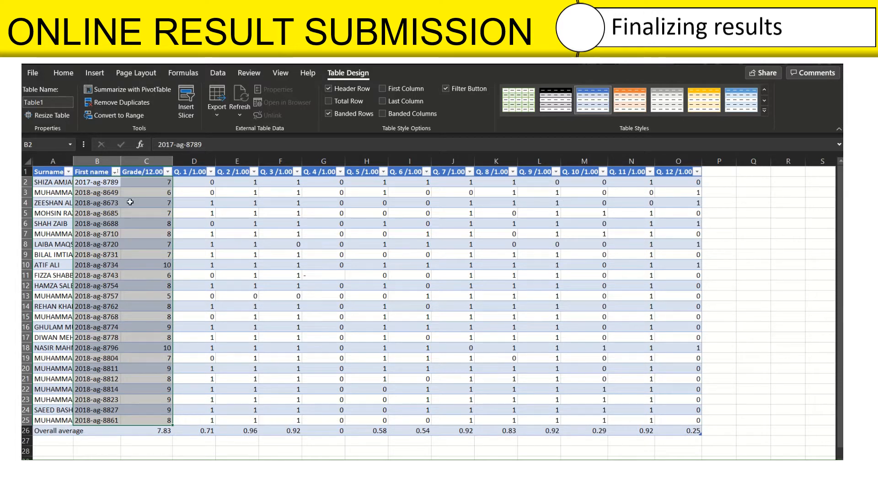
{"action": "key", "text": "ctrl+c"}
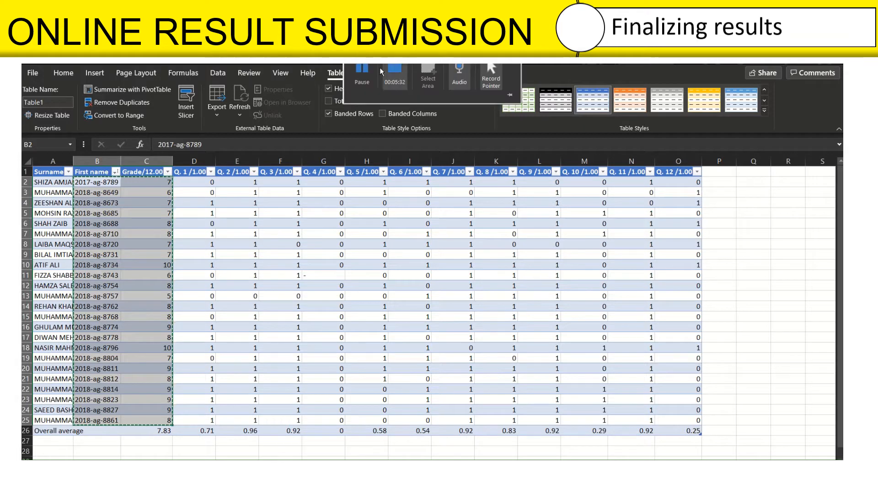
{"action": "left_click", "coordinate": [371, 72]}
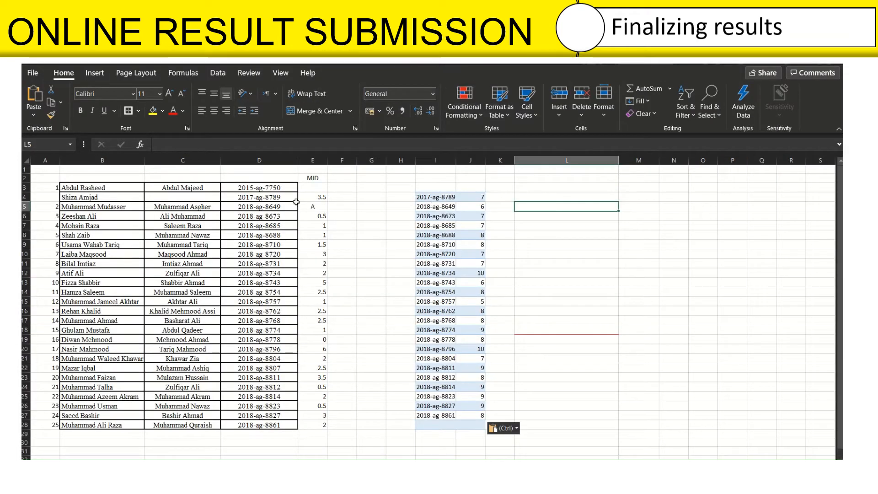
- Compare the class list registration numbers in column D with the pasted quiz entries in columns I:J for rows 4 and 5
{"action": "left_click", "coordinate": [439, 197]}
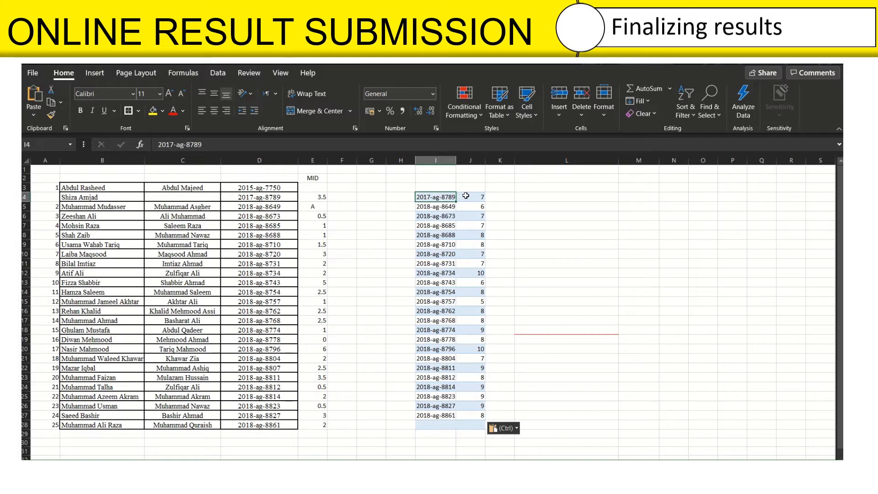
{"action": "left_click_drag", "start_coordinate": [96, 197], "coordinate": [473, 197]}
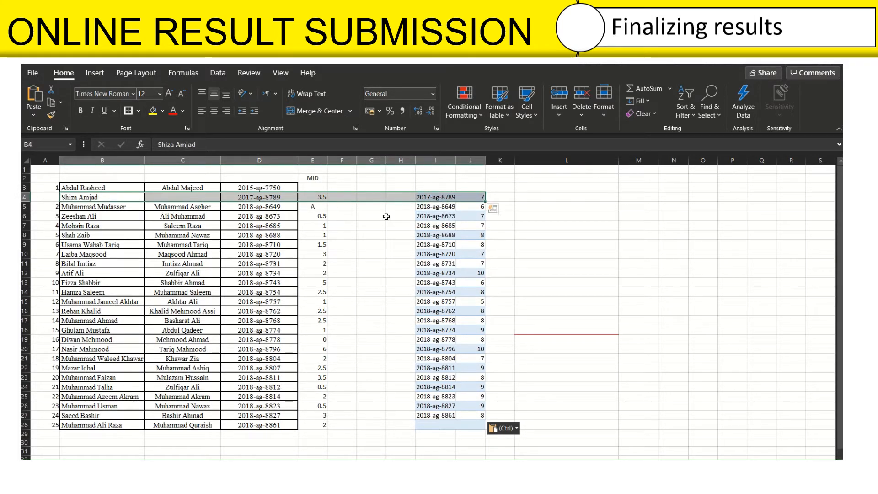
{"action": "left_click", "coordinate": [450, 212]}
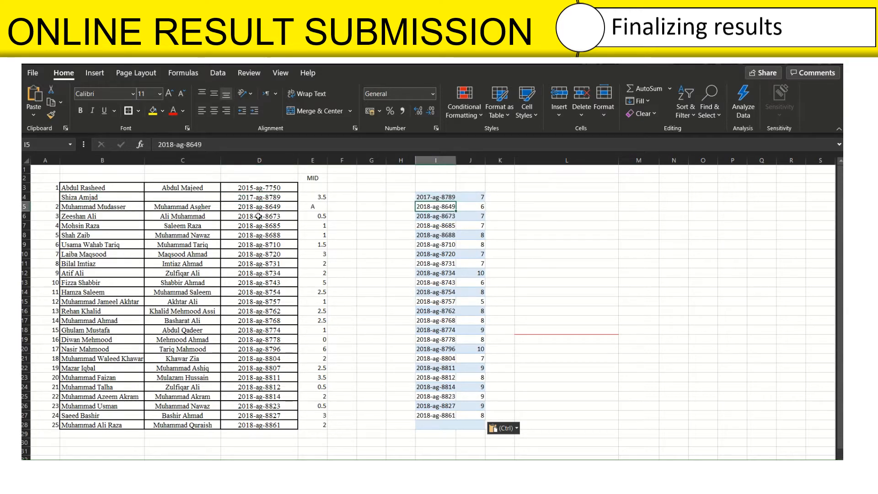
{"action": "left_click_drag", "start_coordinate": [273, 208], "coordinate": [439, 216]}
{"action": "scroll", "coordinate": [406, 240], "scroll_direction": "up", "scroll_amount": 3, "text": "ctrl"}
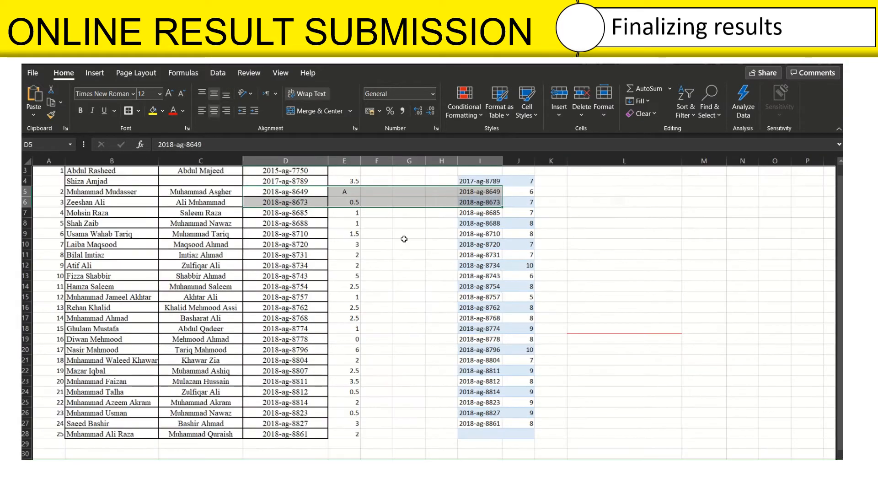
{"action": "scroll", "coordinate": [407, 245], "scroll_direction": "up", "scroll_amount": 2}
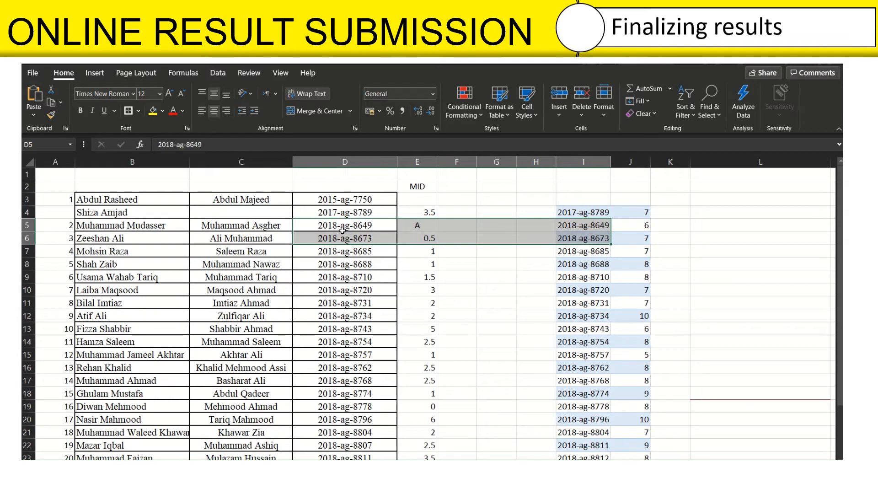
{"action": "left_click", "coordinate": [342, 228]}
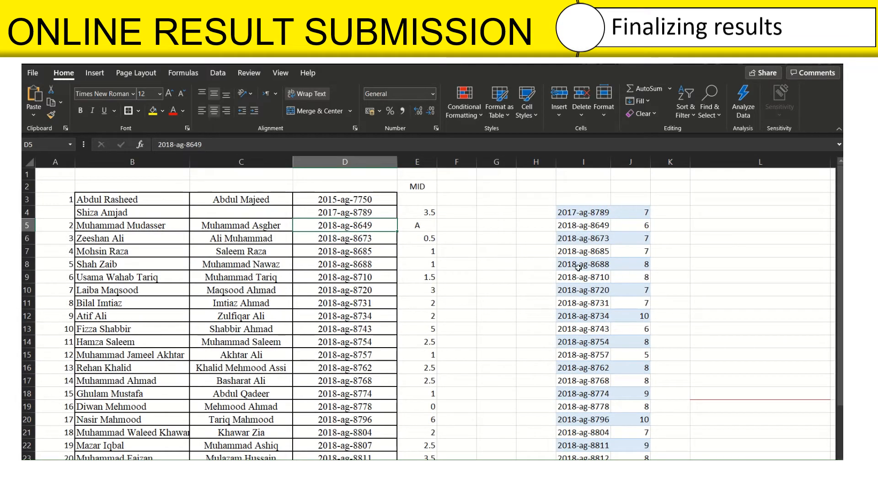
{"action": "left_click_drag", "start_coordinate": [352, 227], "coordinate": [643, 227]}
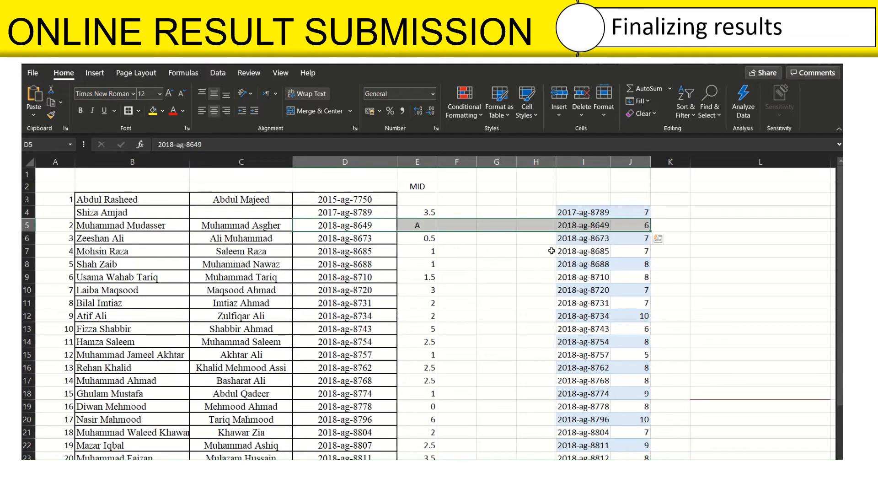
- Check rows 11, 17, 21, 22 and 28 for mismatches between the registration numbers in columns D and I
{"action": "left_click_drag", "start_coordinate": [341, 303], "coordinate": [571, 308]}
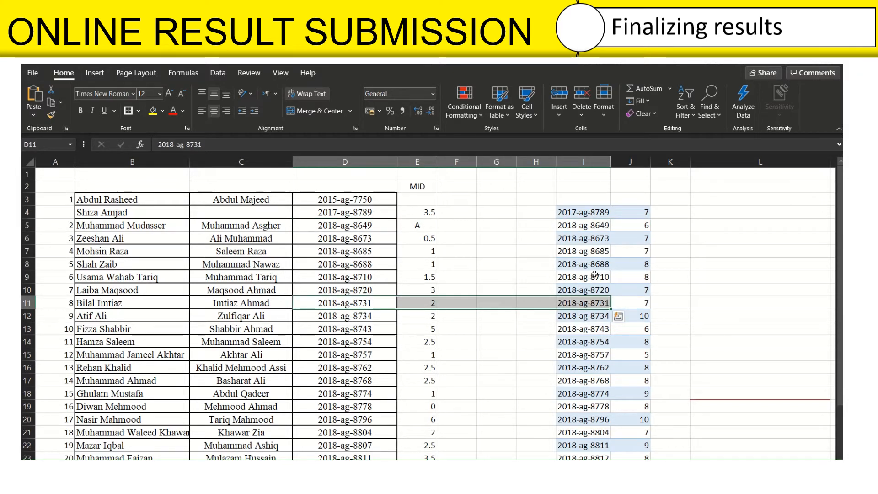
{"action": "left_click_drag", "start_coordinate": [358, 380], "coordinate": [589, 380]}
{"action": "scroll", "coordinate": [580, 383], "scroll_direction": "down", "scroll_amount": 3}
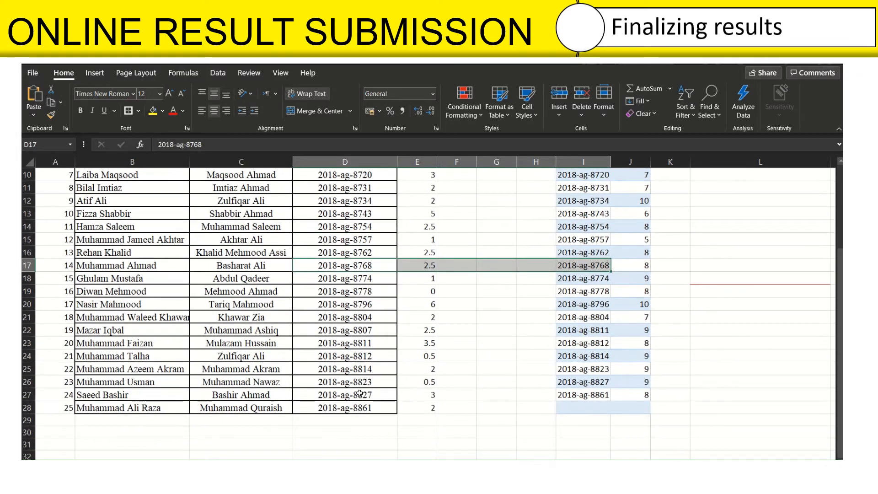
{"action": "left_click", "coordinate": [374, 407]}
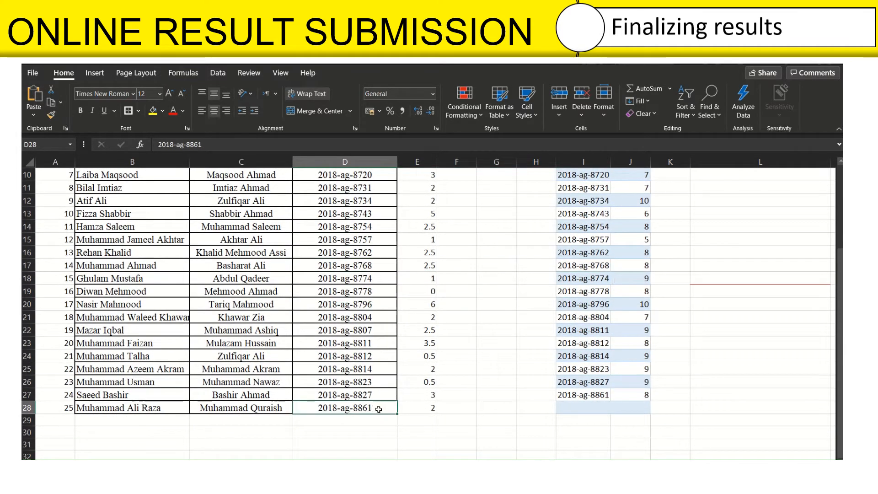
{"action": "left_click", "coordinate": [592, 409]}
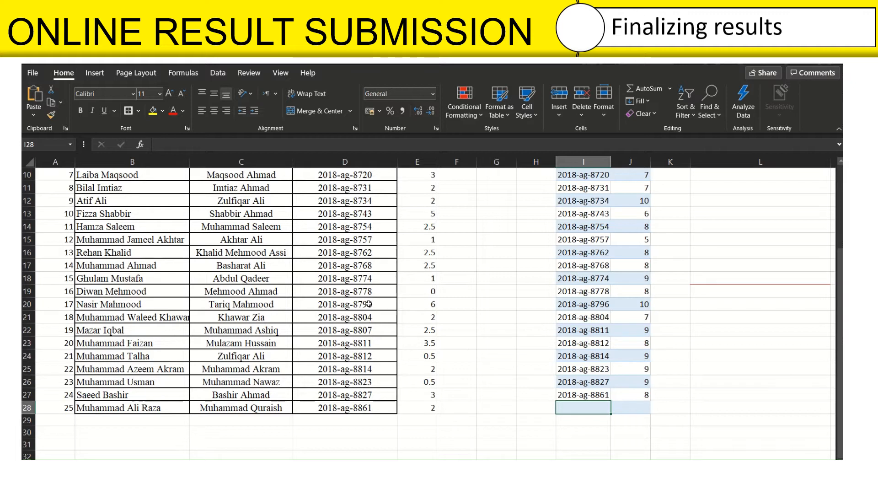
{"action": "mouse_move", "coordinate": [594, 304]}
{"action": "left_mouse_down"}
{"action": "mouse_move", "coordinate": [364, 304]}
{"action": "mouse_move", "coordinate": [590, 317]}
{"action": "left_mouse_up"}
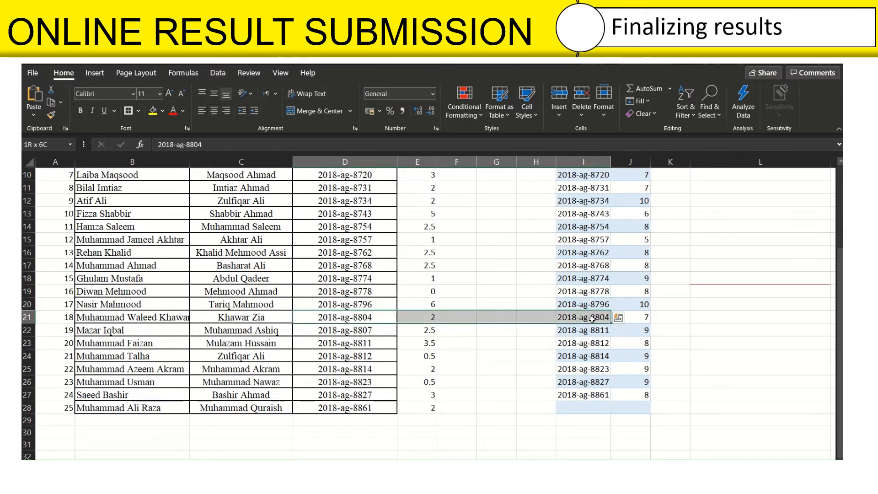
{"action": "left_click_drag", "start_coordinate": [361, 329], "coordinate": [143, 335]}
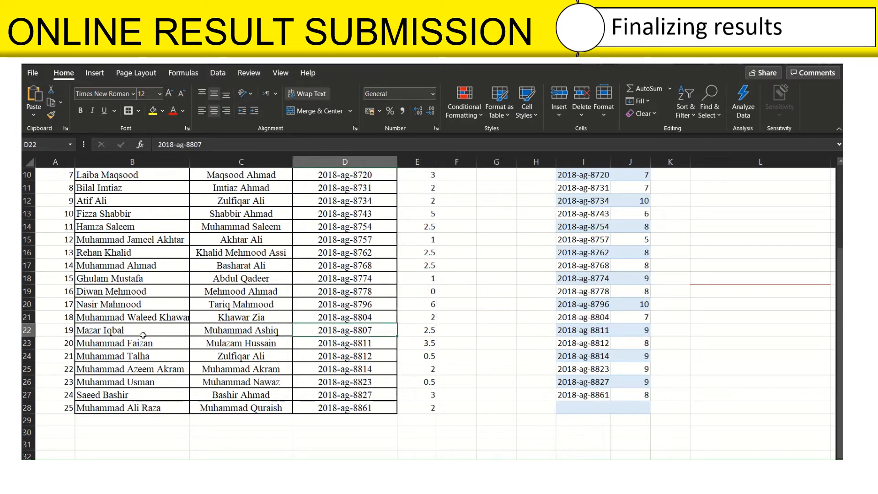
{"action": "left_click", "coordinate": [594, 333]}
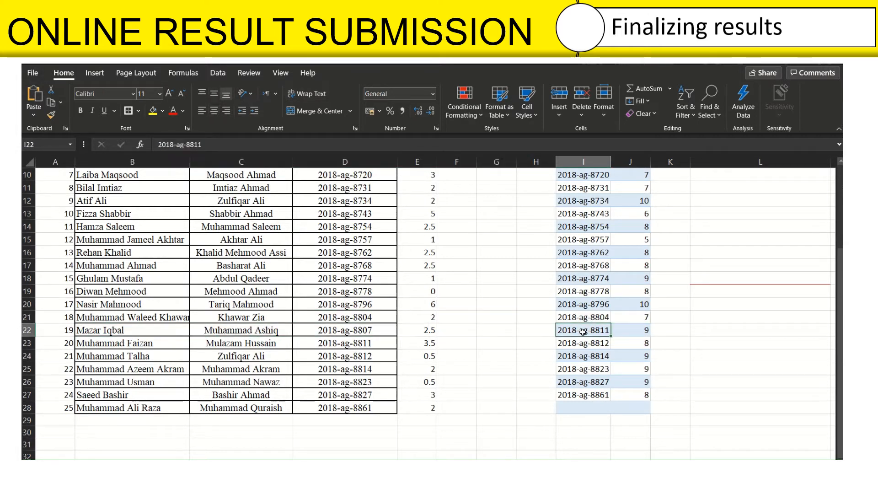
- Move the quiz entries in I22:J27 down one row to I23:J28, leaving row 22 blank for the student without a result
{"action": "left_click", "coordinate": [633, 330]}
{"action": "left_click_drag", "start_coordinate": [594, 330], "coordinate": [637, 395]}
{"action": "left_click_drag", "start_coordinate": [608, 325], "coordinate": [610, 343]}
{"action": "left_click", "coordinate": [565, 329]}
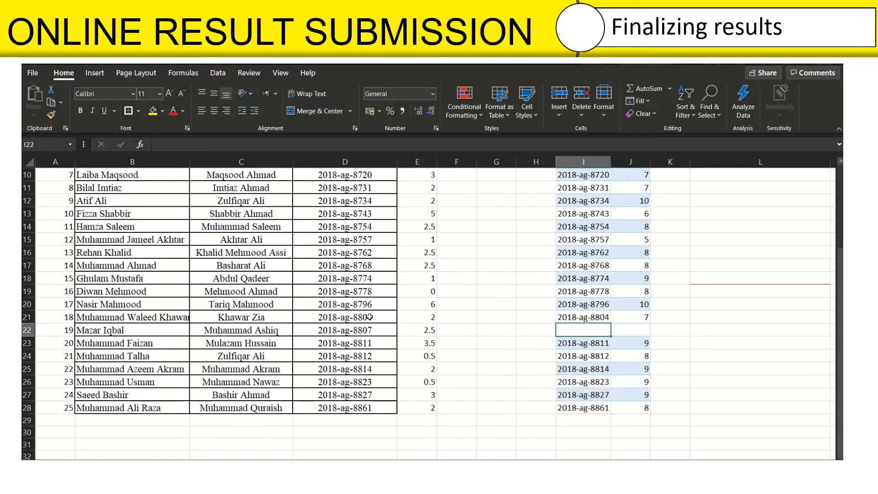
{"action": "left_click_drag", "start_coordinate": [369, 316], "coordinate": [574, 403]}
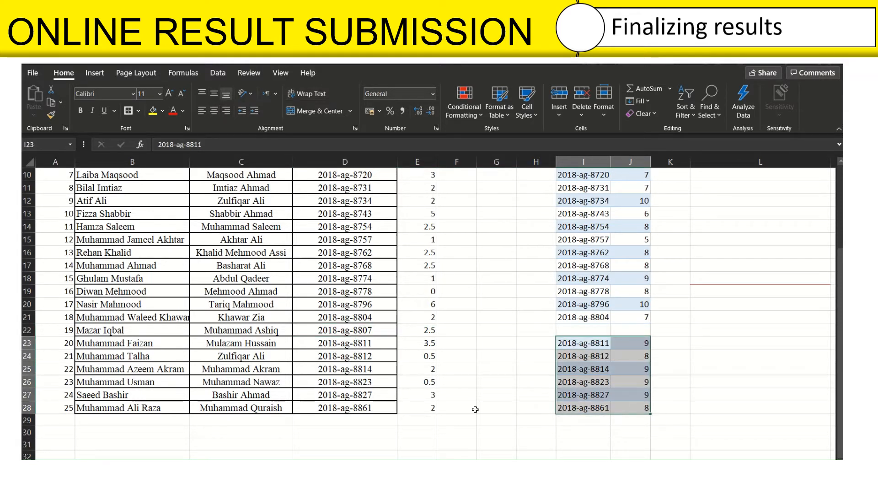
- Copy the quiz grades in J4:J28 and paste them as values only beside the MID marks, starting at F4
{"action": "scroll", "coordinate": [634, 211], "scroll_direction": "up", "scroll_amount": 3}
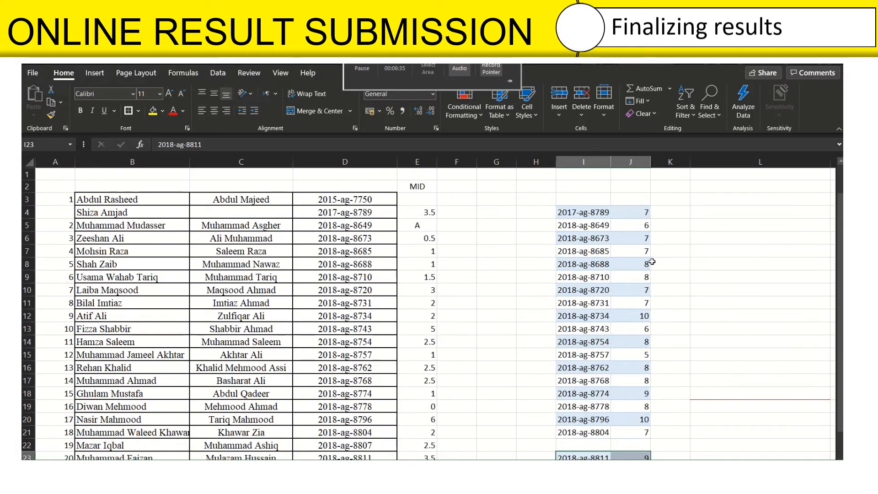
{"action": "scroll", "coordinate": [634, 211], "scroll_direction": "down", "scroll_amount": 2}
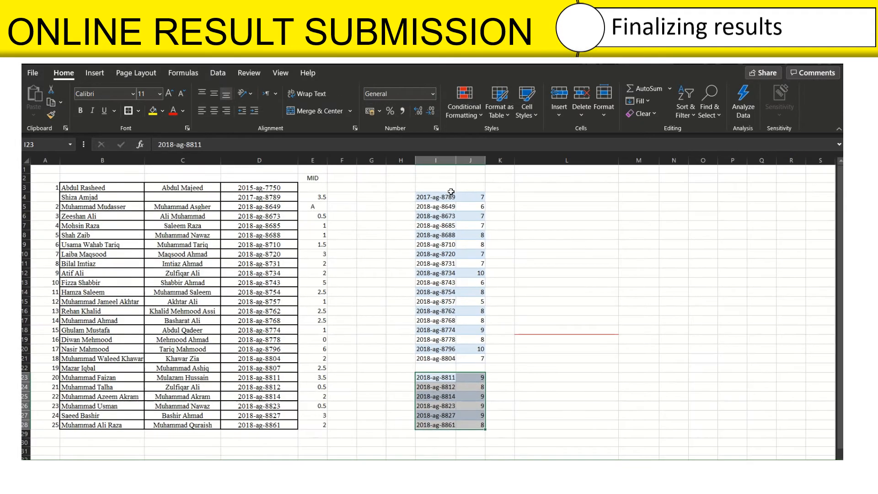
{"action": "left_click_drag", "start_coordinate": [478, 197], "coordinate": [479, 426]}
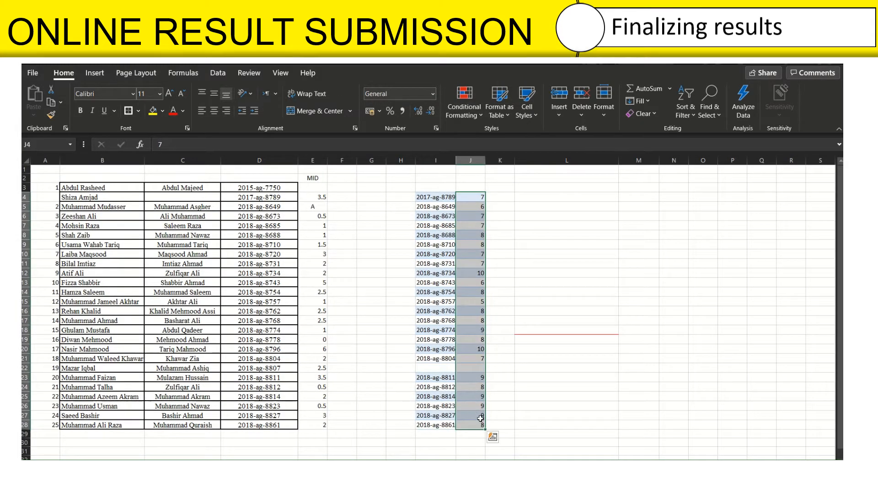
{"action": "key", "text": "ctrl+c"}
{"action": "left_click", "coordinate": [342, 197]}
{"action": "right_click", "coordinate": [343, 198]}
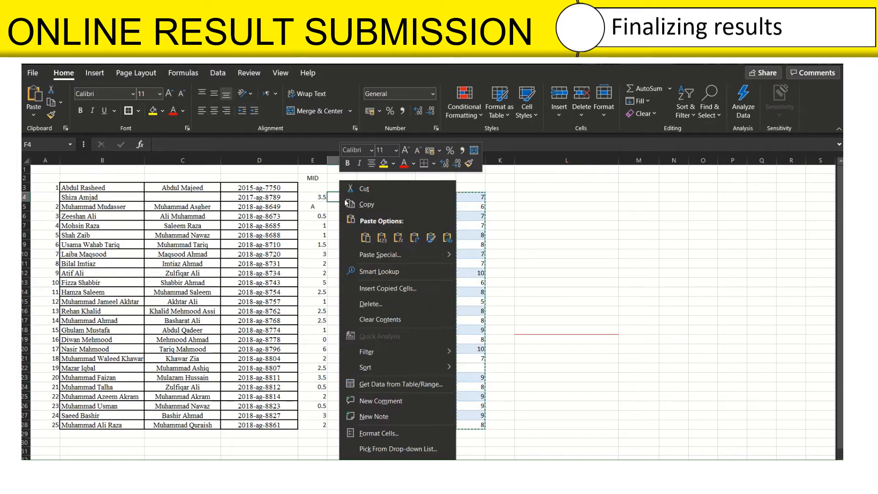
{"action": "left_click", "coordinate": [382, 237]}
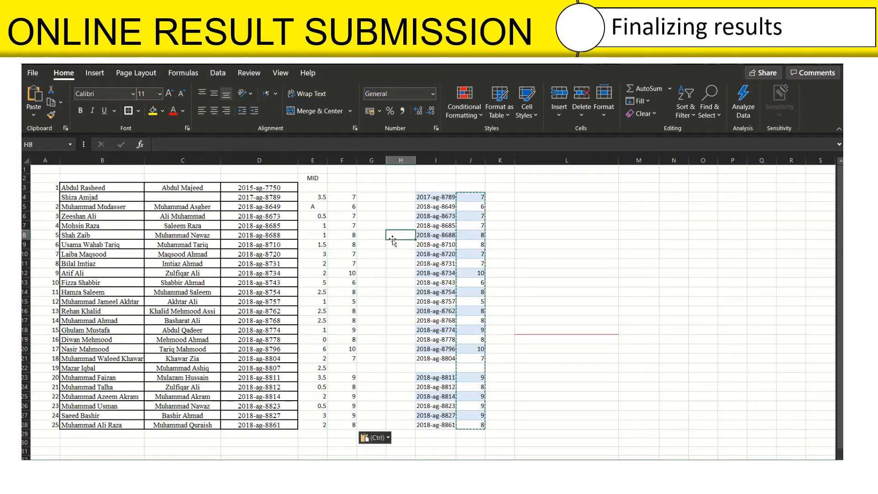
- Enter the column header Theory in F2 above the pasted grades
{"action": "left_click", "coordinate": [348, 178]}
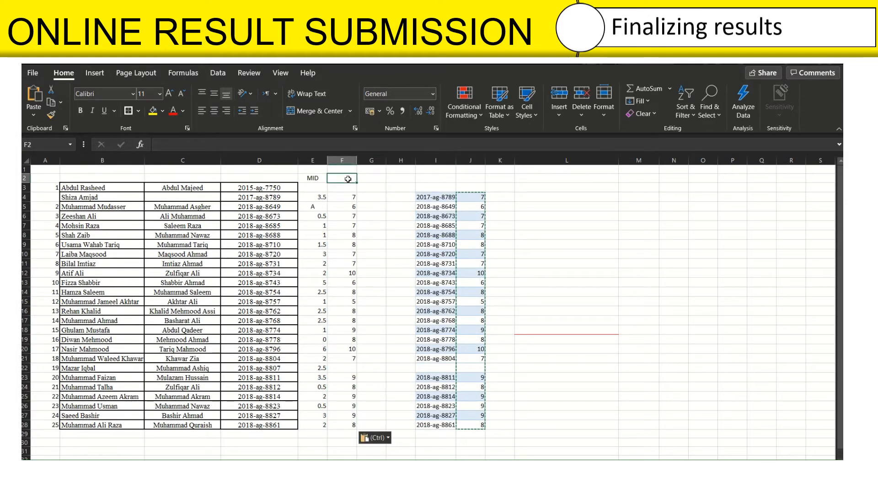
{"action": "type", "text": "Theory"}
{"action": "key", "text": "Return"}
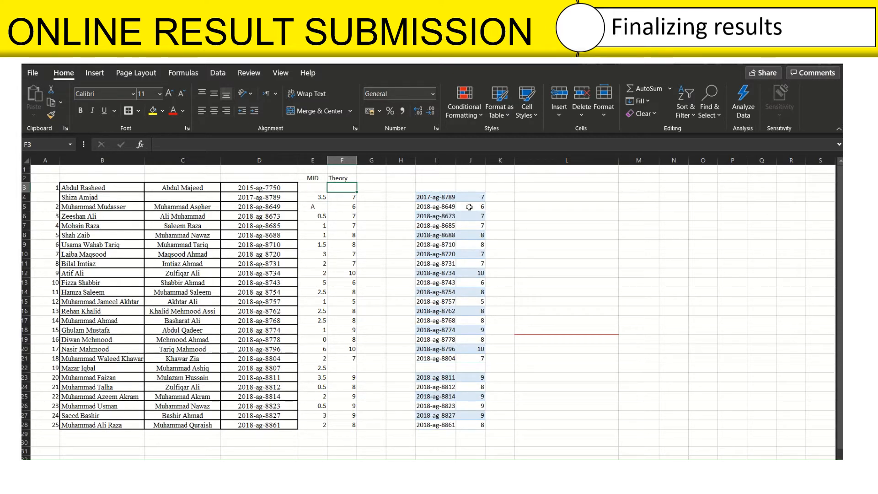
{"action": "left_click", "coordinate": [435, 196]}
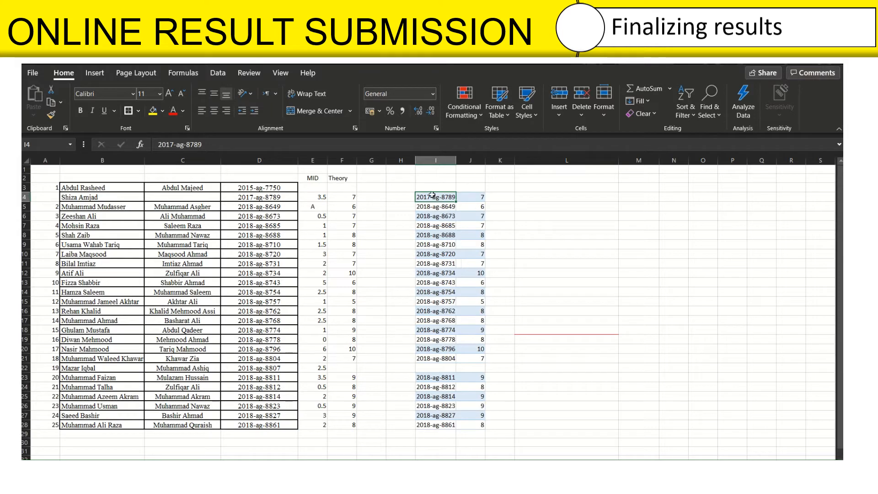
{"action": "mouse_move", "coordinate": [432, 64]}
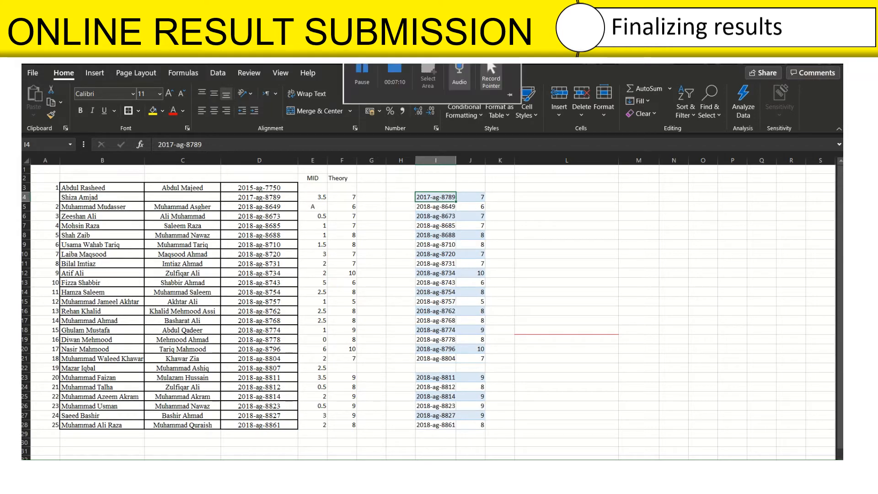
- Switch to the quiz results CSV graded out of 14, dismiss the data-loss notice, and fit the First name column to its contents
{"action": "left_click", "coordinate": [366, 72]}
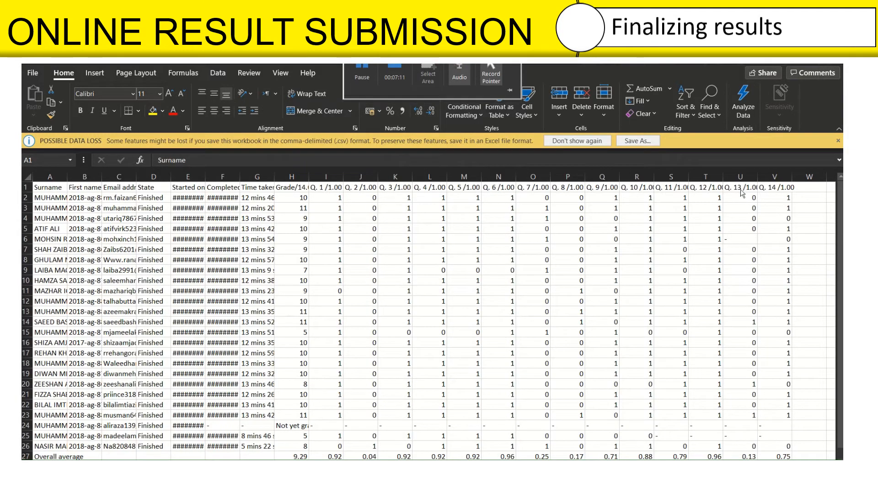
{"action": "left_click", "coordinate": [838, 140]}
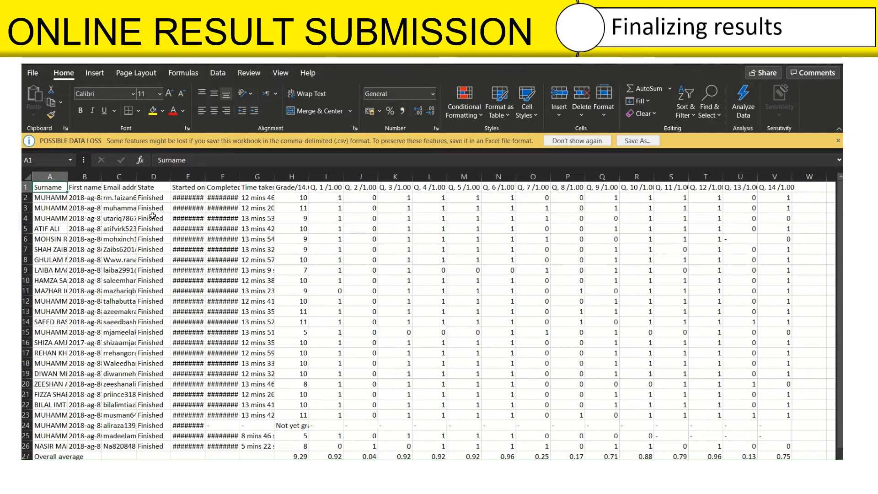
{"action": "left_click", "coordinate": [839, 141]}
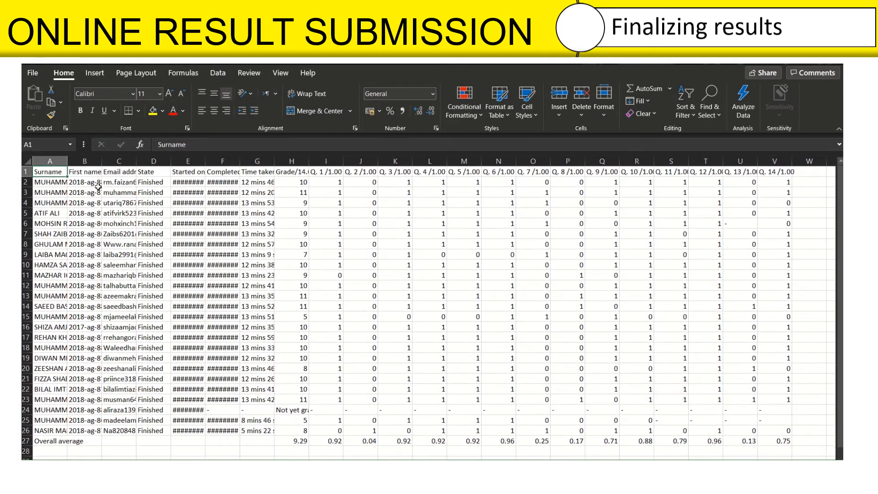
{"action": "double_click", "coordinate": [102, 160]}
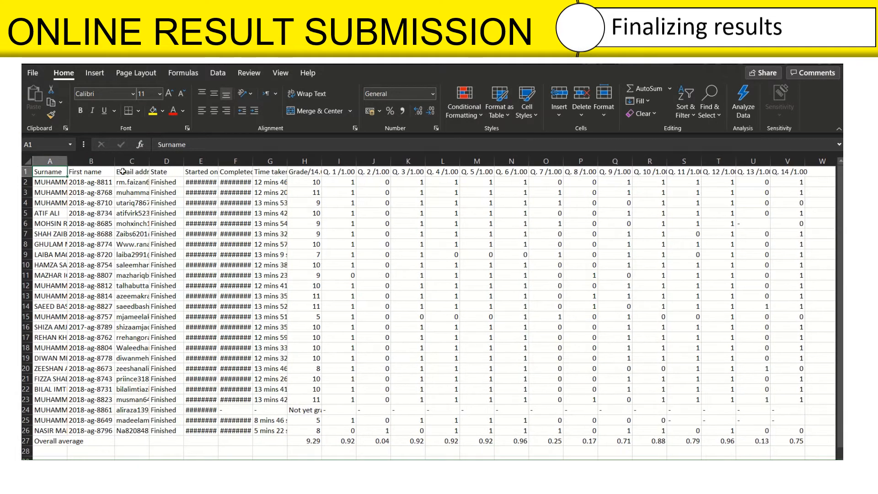
- Delete columns C to G, from Email address through Time taken, in the quiz results
{"action": "left_click_drag", "start_coordinate": [127, 161], "coordinate": [270, 162]}
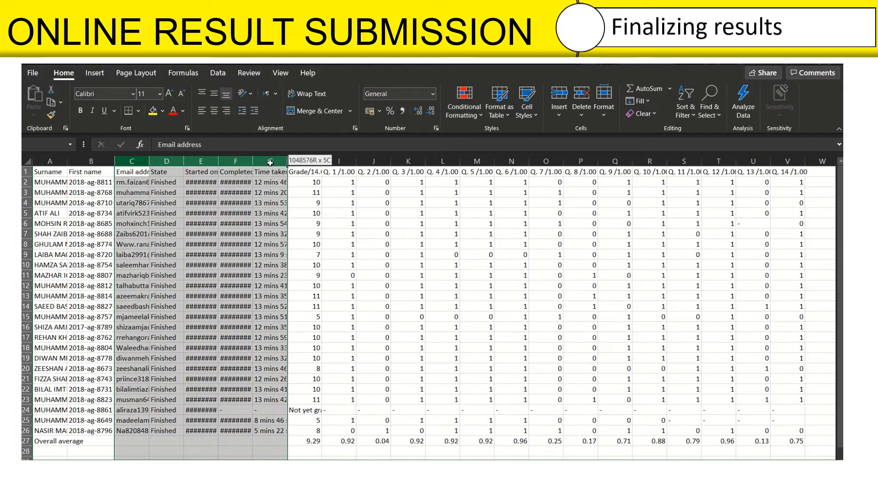
{"action": "right_click", "coordinate": [270, 163]}
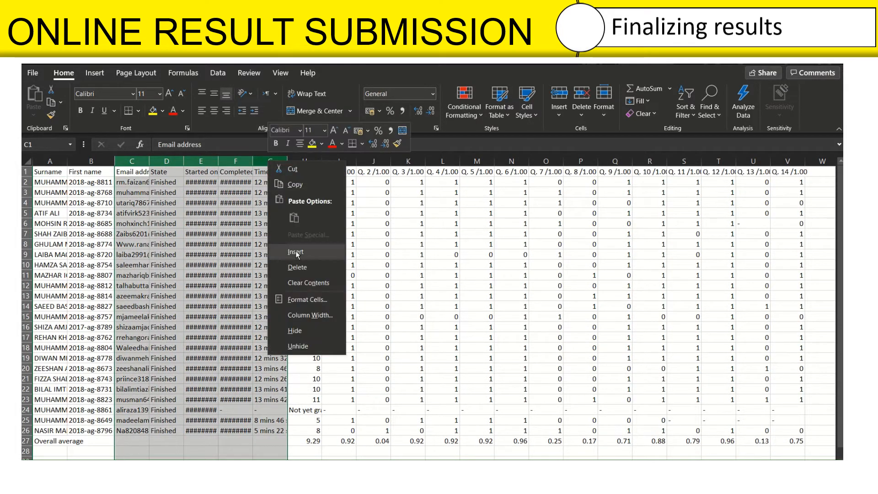
{"action": "left_click", "coordinate": [297, 267]}
- Convert A1:Q27 into a table with headers and sort it by First name in ascending order
{"action": "left_click", "coordinate": [89, 181]}
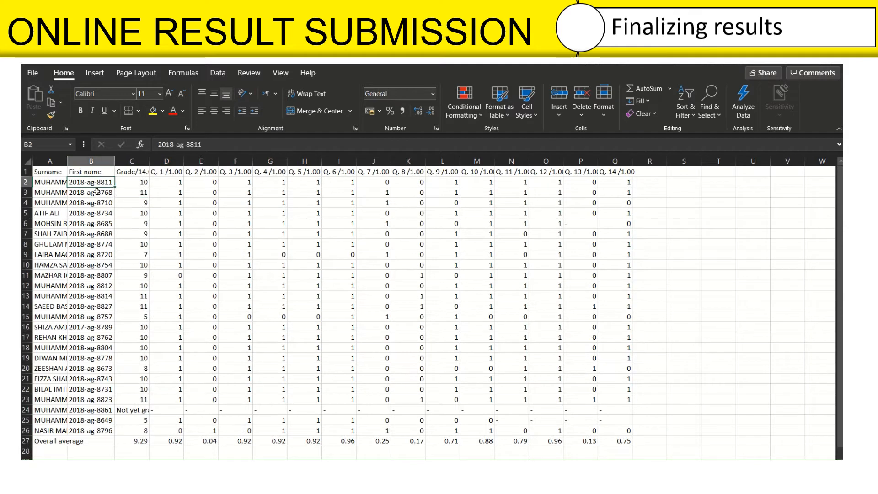
{"action": "key", "text": "ctrl+t"}
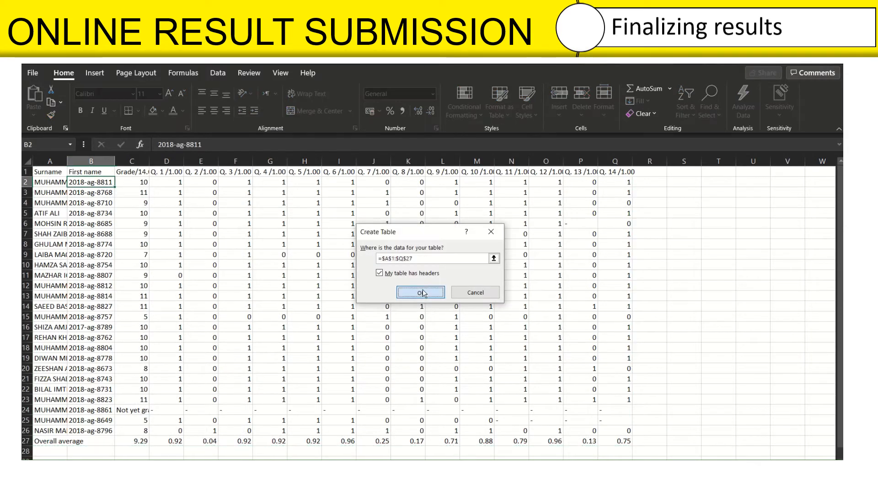
{"action": "left_click", "coordinate": [419, 292]}
{"action": "left_click", "coordinate": [124, 211]}
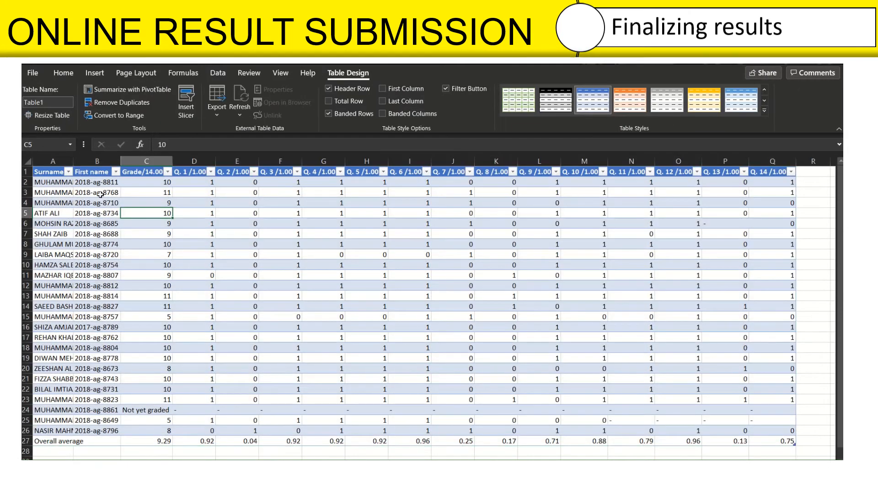
{"action": "left_click", "coordinate": [116, 171]}
{"action": "left_click", "coordinate": [51, 184]}
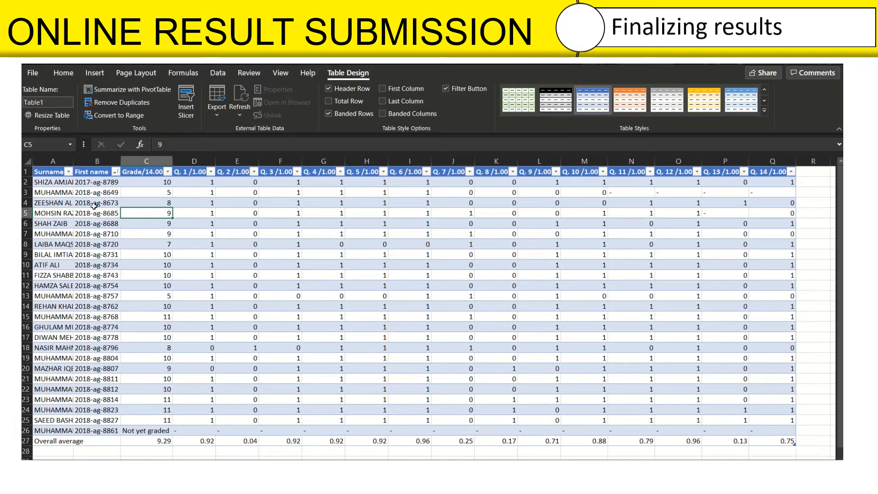
- Fit the Surname column to its contents, then copy B1:C26 into the class list workbook starting at I3
{"action": "left_click_drag", "start_coordinate": [90, 183], "coordinate": [160, 427]}
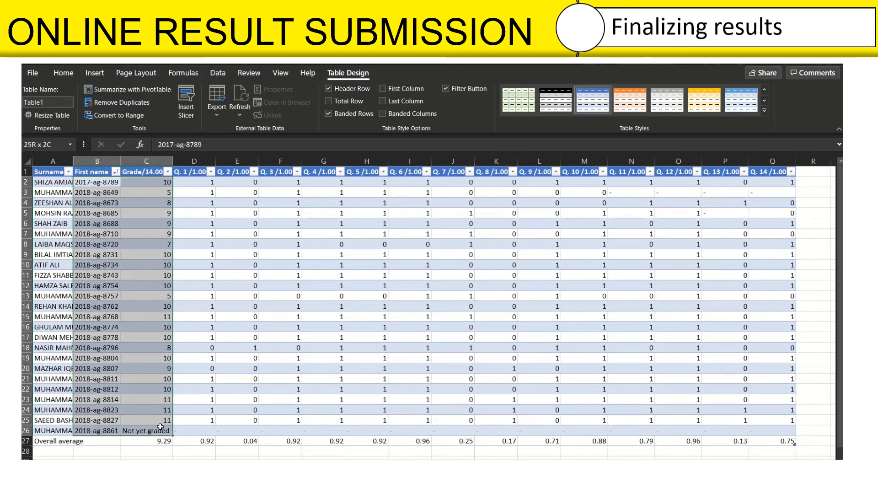
{"action": "left_click", "coordinate": [68, 430]}
{"action": "double_click", "coordinate": [73, 163]}
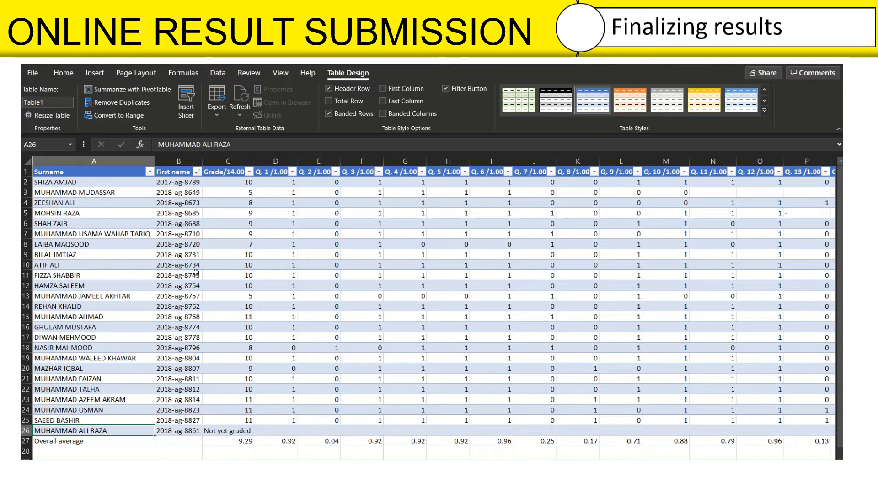
{"action": "left_click_drag", "start_coordinate": [176, 172], "coordinate": [236, 427]}
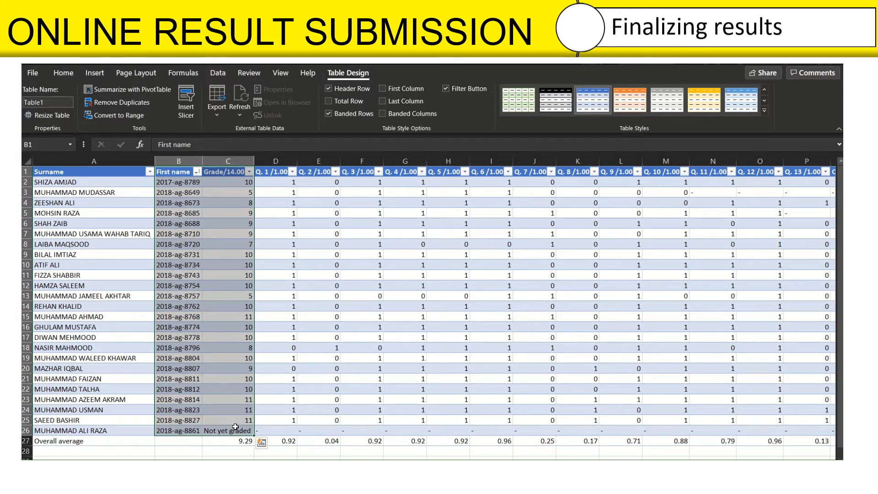
{"action": "key", "text": "ctrl+c"}
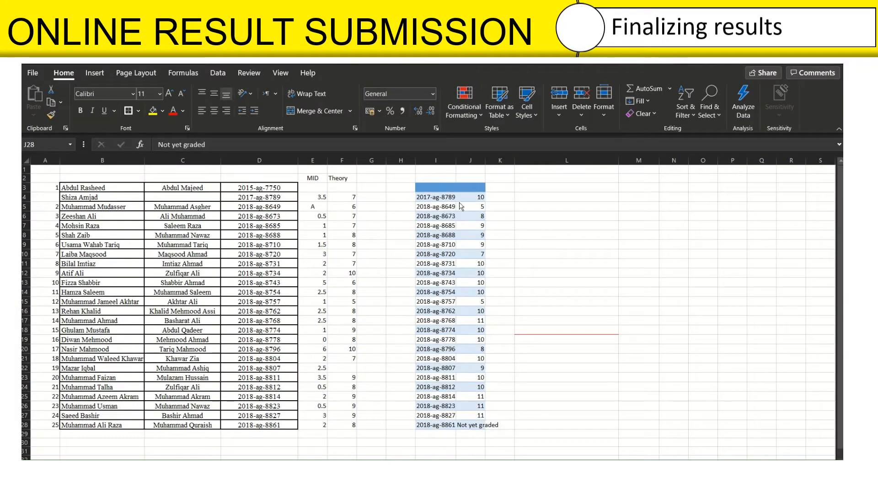
- Compare the registration numbers in columns D and I for rows 4, 28, 16, 21 and 23
{"action": "left_click", "coordinate": [451, 197]}
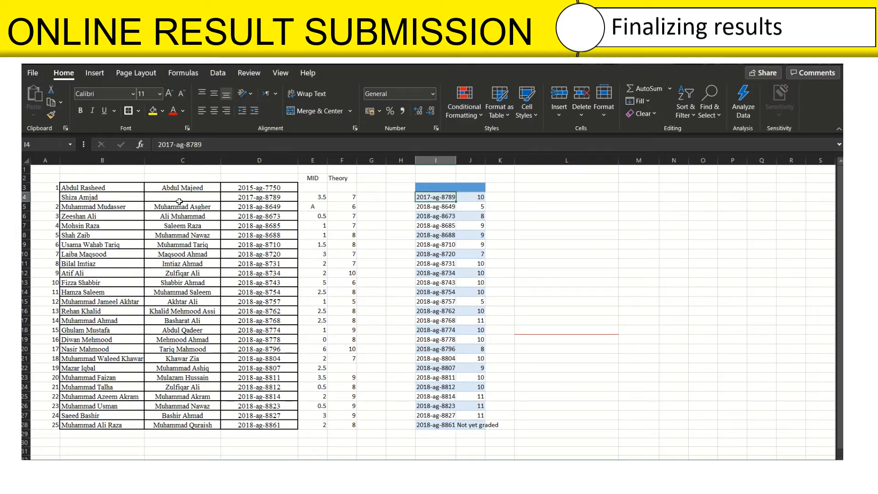
{"action": "left_click_drag", "start_coordinate": [91, 197], "coordinate": [445, 197]}
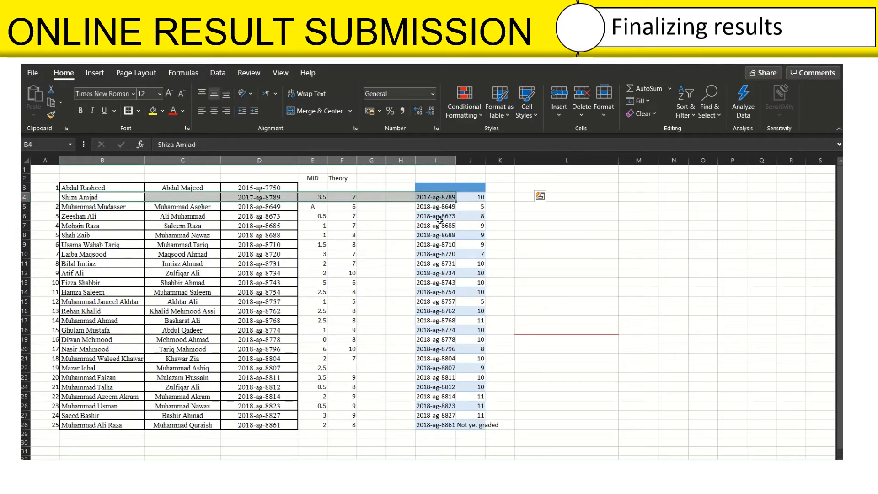
{"action": "scroll", "coordinate": [432, 221], "scroll_direction": "up", "scroll_amount": 2}
{"action": "left_click", "coordinate": [206, 195]}
{"action": "left_click_drag", "start_coordinate": [310, 183], "coordinate": [531, 185]}
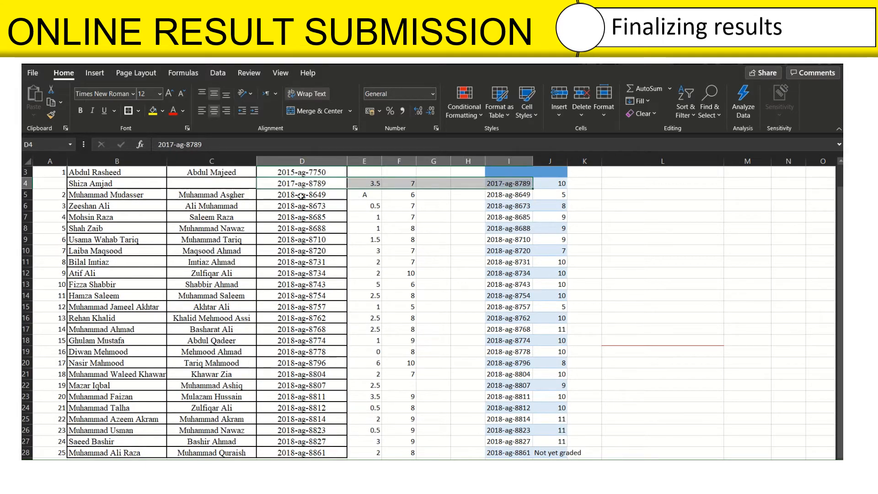
{"action": "scroll", "coordinate": [453, 277], "scroll_direction": "down", "scroll_amount": 2}
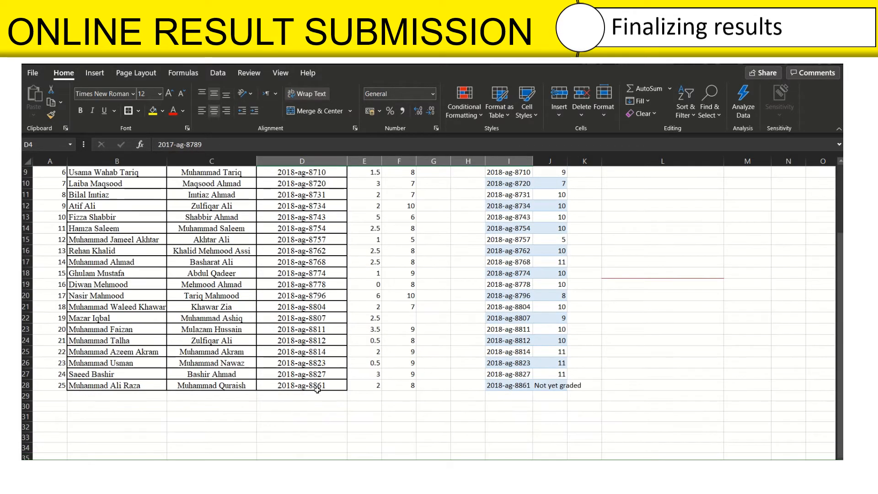
{"action": "left_click_drag", "start_coordinate": [304, 385], "coordinate": [528, 386]}
{"action": "scroll", "coordinate": [516, 274], "scroll_direction": "up", "scroll_amount": 3}
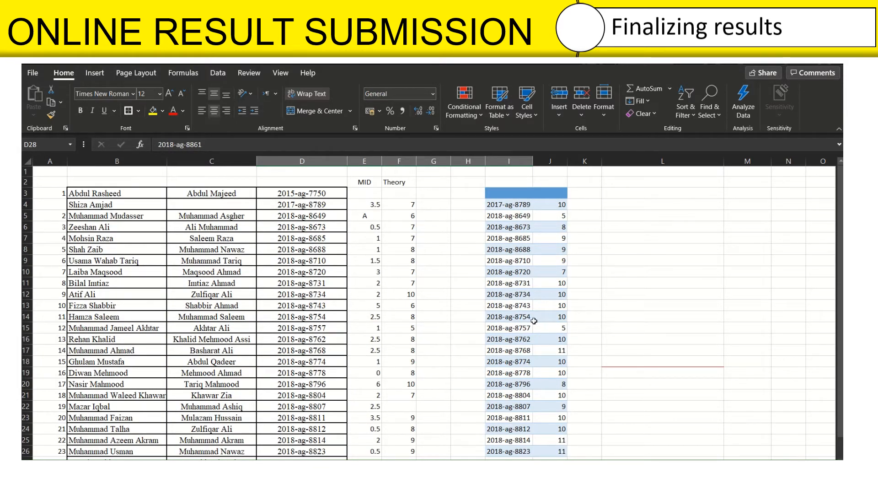
{"action": "left_click_drag", "start_coordinate": [304, 339], "coordinate": [516, 339]}
{"action": "left_click_drag", "start_coordinate": [322, 395], "coordinate": [508, 396]}
{"action": "left_click_drag", "start_coordinate": [313, 417], "coordinate": [507, 417]}
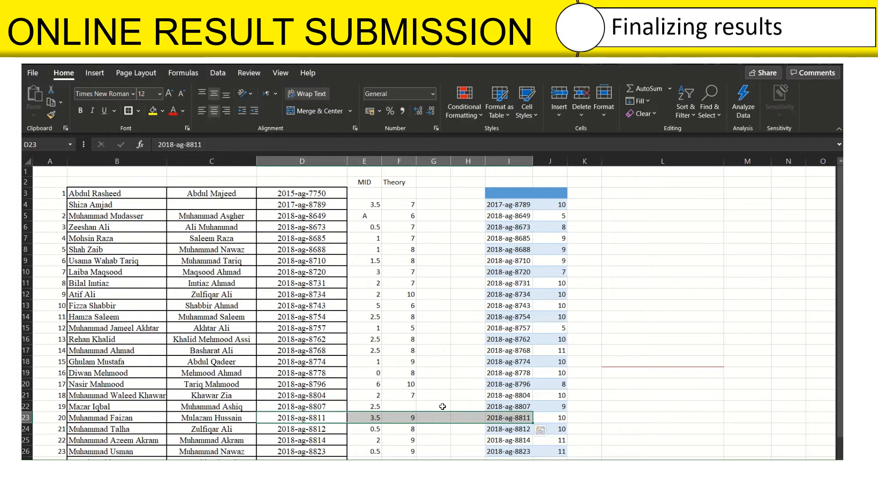
- Copy the quiz grades in J4:J28 and paste them as values only starting at H4
{"action": "left_click", "coordinate": [557, 204]}
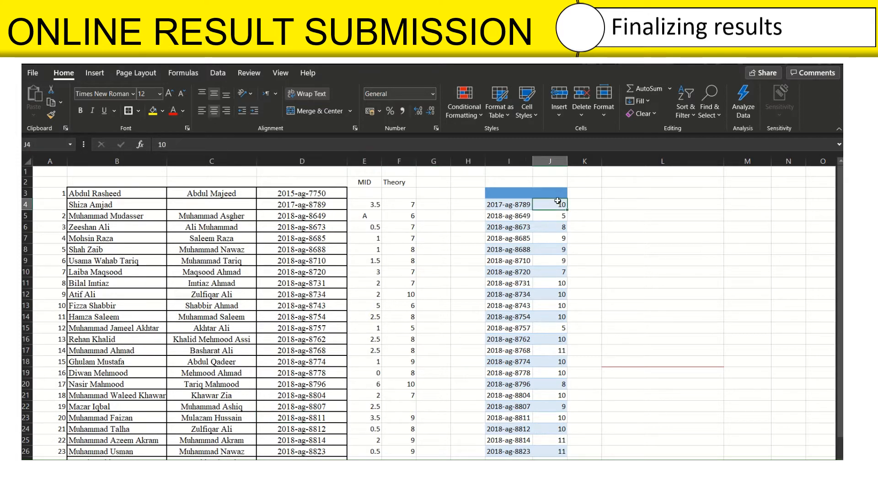
{"action": "scroll", "coordinate": [555, 224], "scroll_direction": "down", "scroll_amount": 2}
{"action": "scroll", "coordinate": [555, 224], "scroll_direction": "up", "scroll_amount": 2}
{"action": "scroll", "coordinate": [554, 225], "scroll_direction": "down", "scroll_amount": 1}
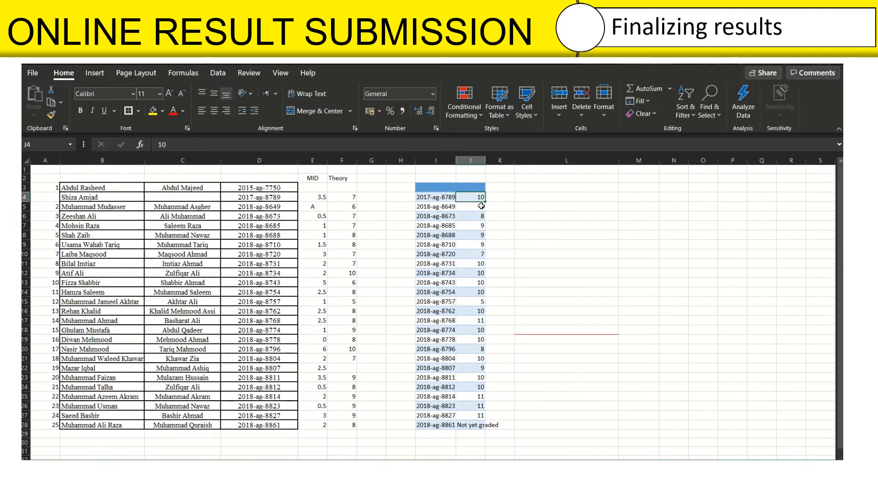
{"action": "left_click_drag", "start_coordinate": [480, 198], "coordinate": [478, 421]}
{"action": "key", "text": "ctrl+c"}
{"action": "right_click", "coordinate": [371, 197]}
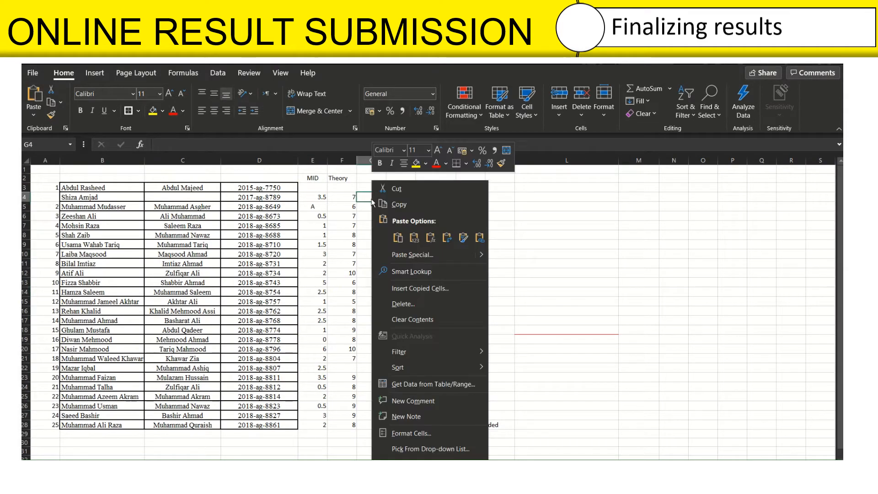
{"action": "left_click", "coordinate": [396, 197]}
{"action": "right_click", "coordinate": [398, 197]}
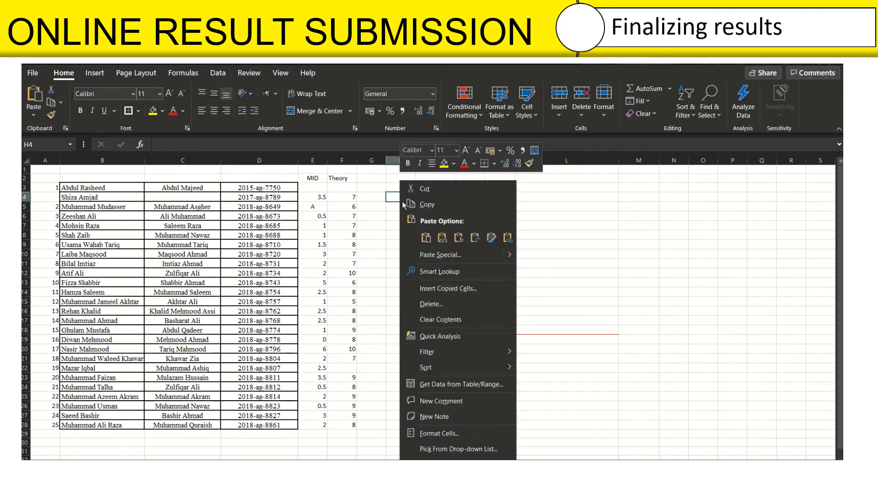
{"action": "left_click", "coordinate": [442, 238]}
- Enter the column header Assignment in G2, beside the Theory header
{"action": "left_click", "coordinate": [378, 179]}
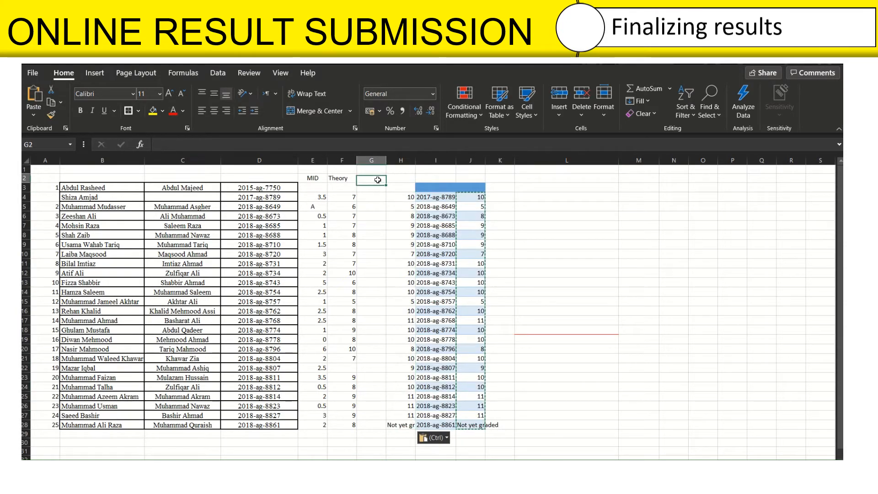
{"action": "type", "text": "Ass"}
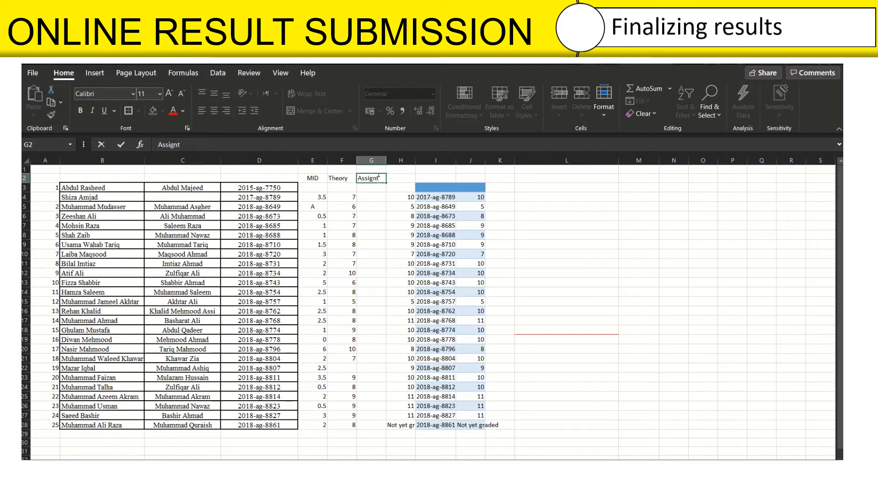
{"action": "type", "text": "ignment"}
{"action": "key", "text": "Return"}
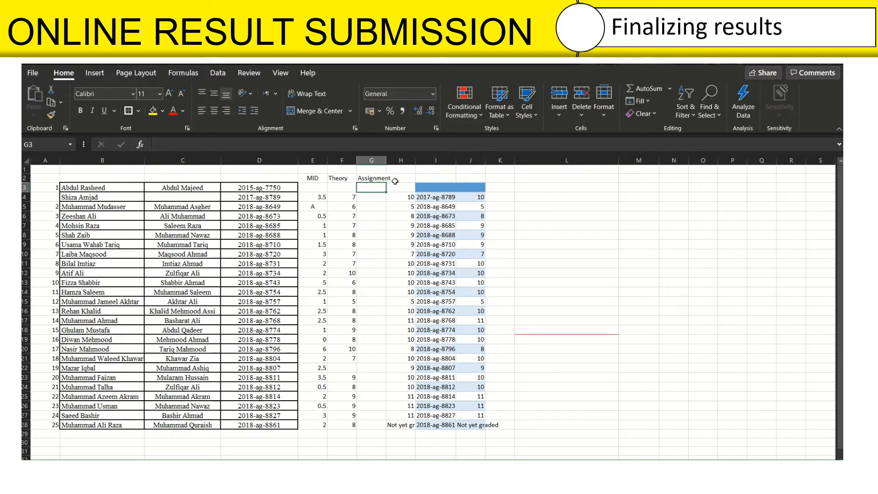
- Clear the pasted quiz entries in I3:J28 and delete columns I and J
{"action": "left_click_drag", "start_coordinate": [432, 186], "coordinate": [474, 424]}
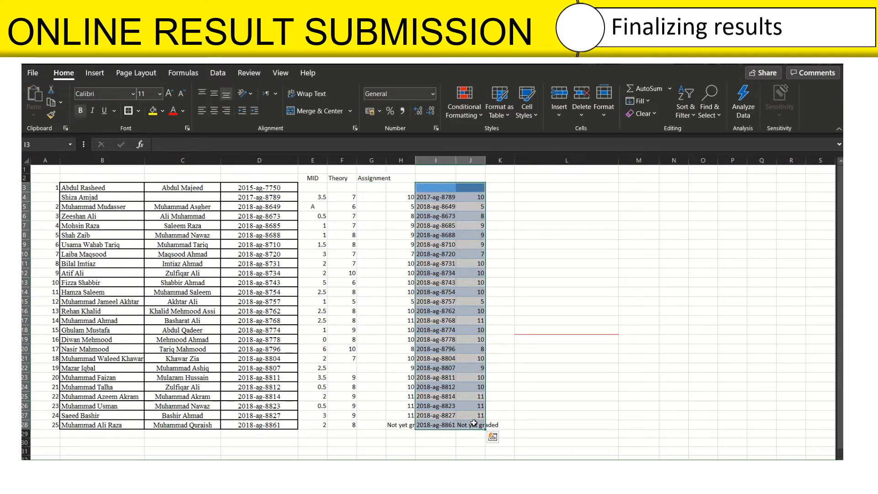
{"action": "key", "text": "BackSpace"}
{"action": "key", "text": "Escape"}
{"action": "key", "text": "Delete"}
{"action": "left_click", "coordinate": [342, 424]}
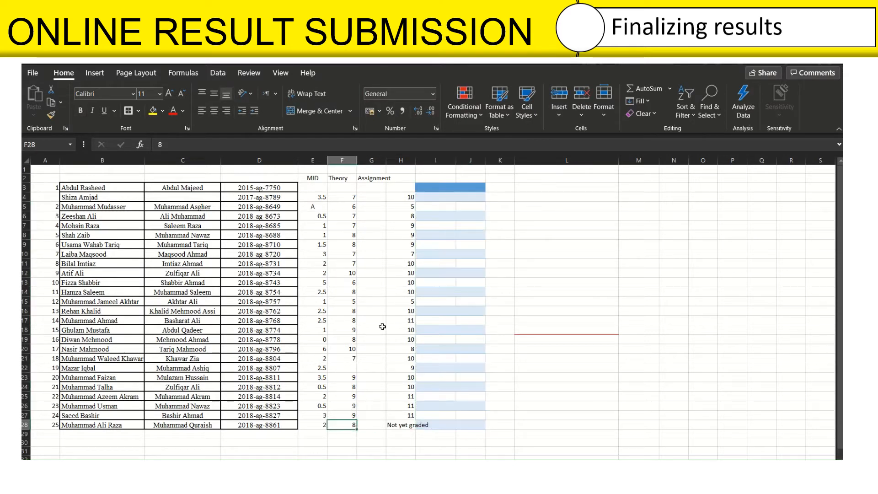
{"action": "left_click_drag", "start_coordinate": [424, 160], "coordinate": [477, 160]}
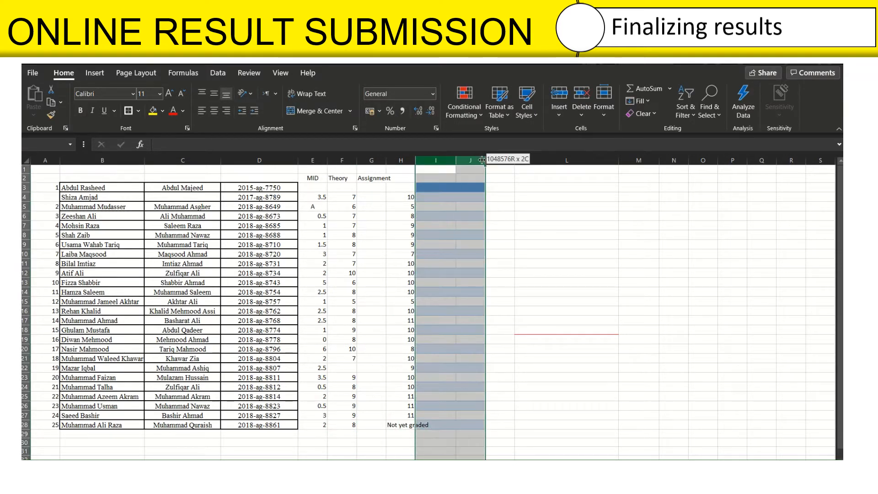
{"action": "right_click", "coordinate": [478, 161]}
{"action": "left_click", "coordinate": [518, 267]}
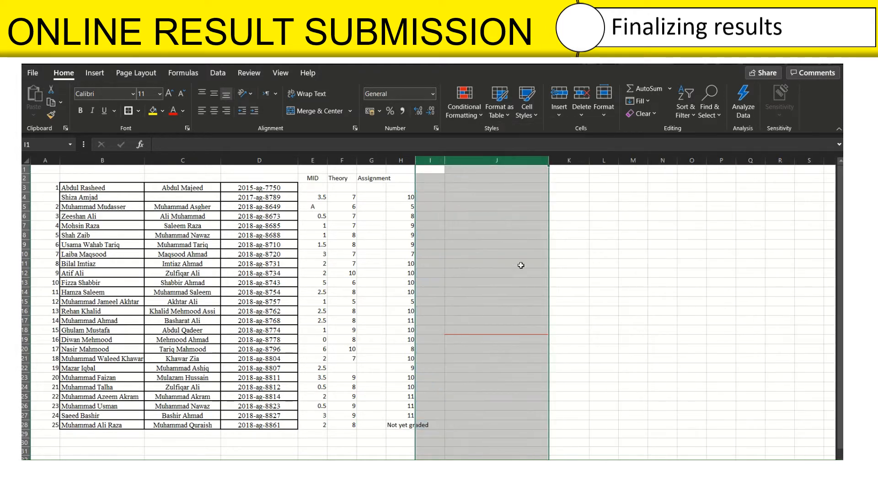
{"action": "left_click", "coordinate": [421, 395]}
- Enter the column header Practical in H2 above the pasted grades
{"action": "left_click", "coordinate": [315, 177]}
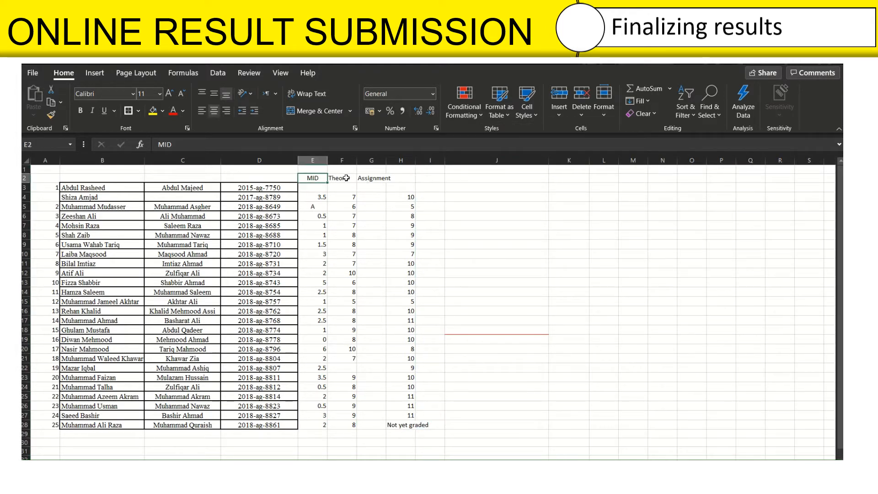
{"action": "left_click", "coordinate": [338, 177]}
{"action": "left_click", "coordinate": [373, 178]}
{"action": "left_click", "coordinate": [402, 178]}
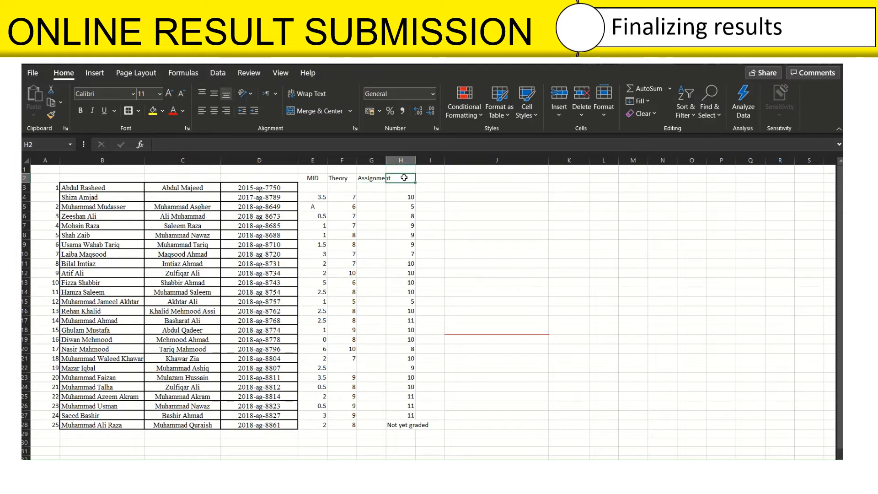
{"action": "type", "text": "Practical"}
{"action": "key", "text": "Return"}
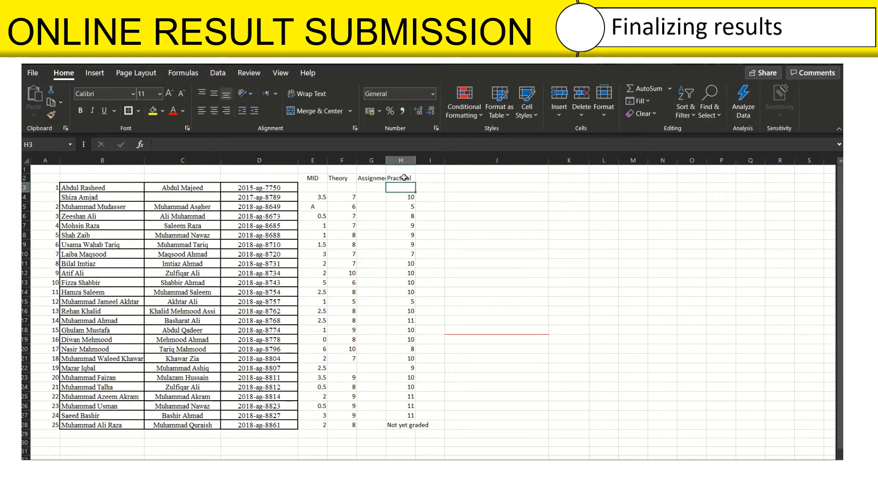
- Replace the Not yet graded entry in H28 of the Practical column with 11
{"action": "left_click", "coordinate": [403, 426]}
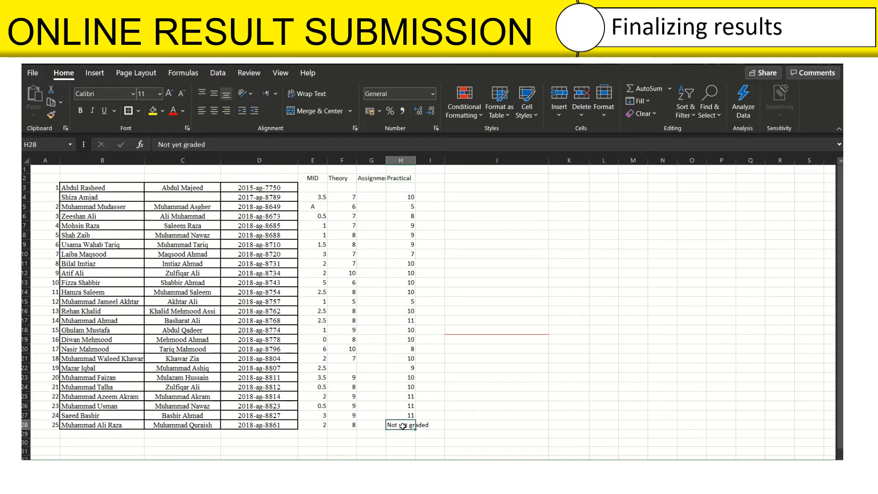
{"action": "type", "text": "11"}
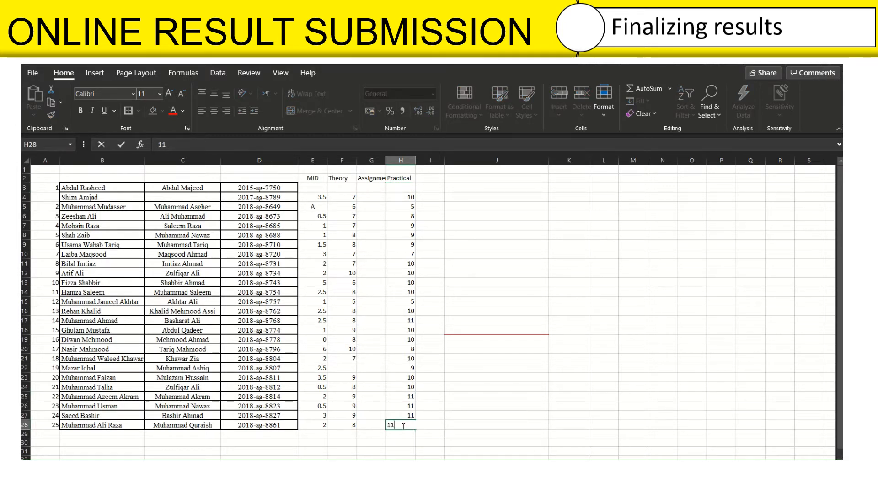
{"action": "key", "text": "Return"}
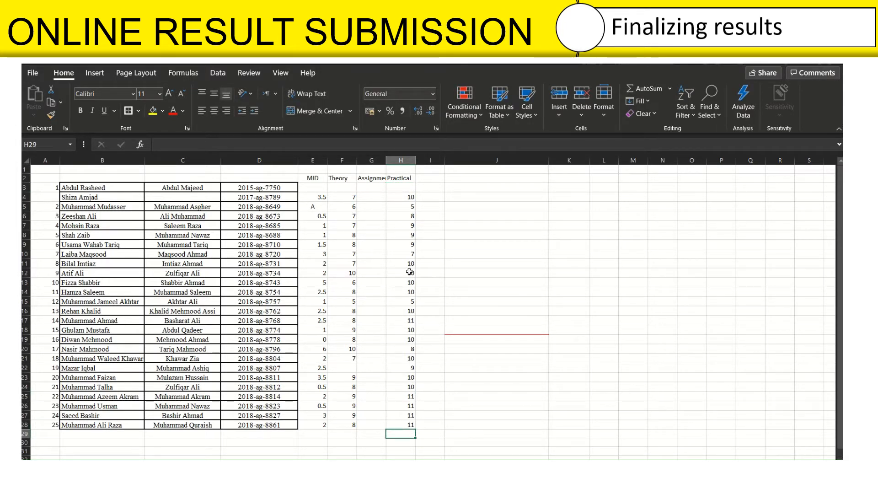
{"action": "left_click", "coordinate": [411, 425]}
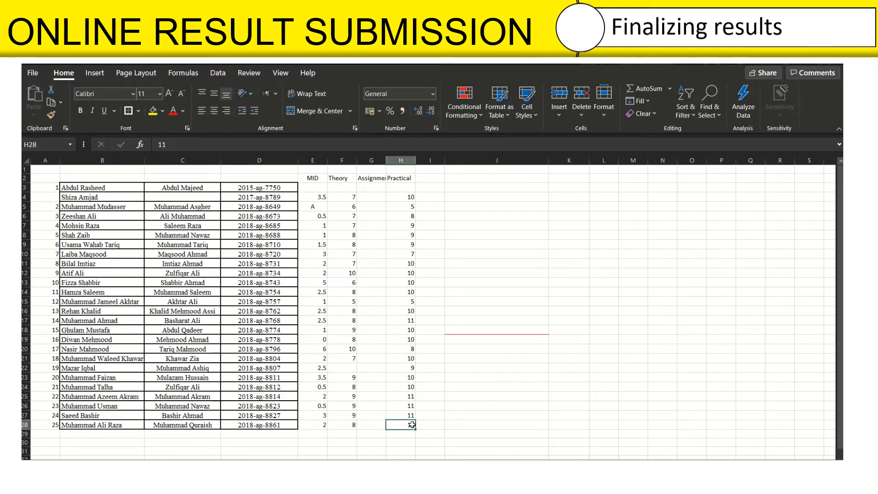
- Enter A in the MID, Theory and Practical cells E3, F3 and H3 for the first student
{"action": "left_click", "coordinate": [313, 187]}
{"action": "type", "text": "A"}
{"action": "key", "text": "Tab"}
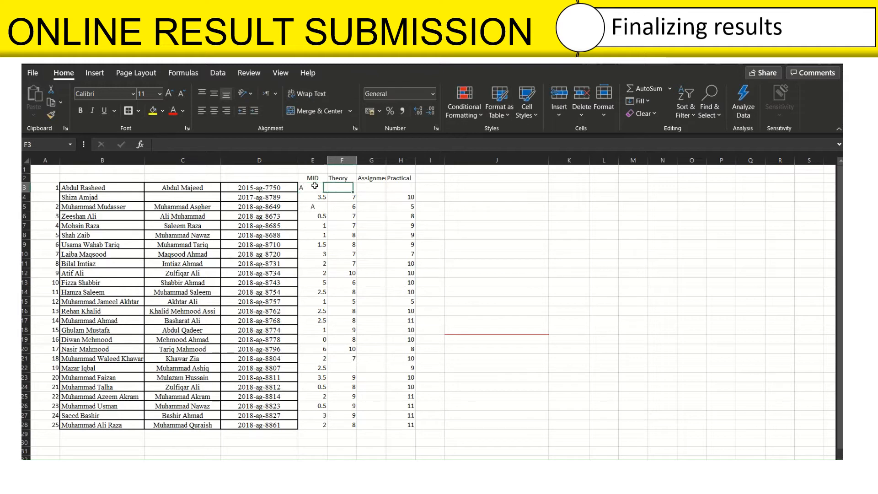
{"action": "type", "text": "A"}
{"action": "key", "text": "Tab"}
{"action": "key", "text": "Tab"}
{"action": "type", "text": "A"}
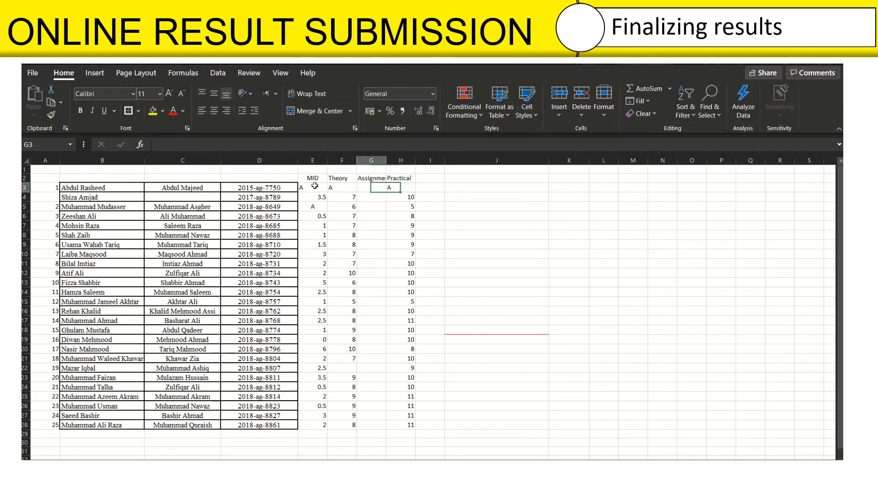
- Center the entries in E3:H3 horizontally
{"action": "left_click", "coordinate": [314, 185]}
{"action": "key", "text": "shift+Right"}
{"action": "key", "text": "shift+Right"}
{"action": "key", "text": "shift+Right"}
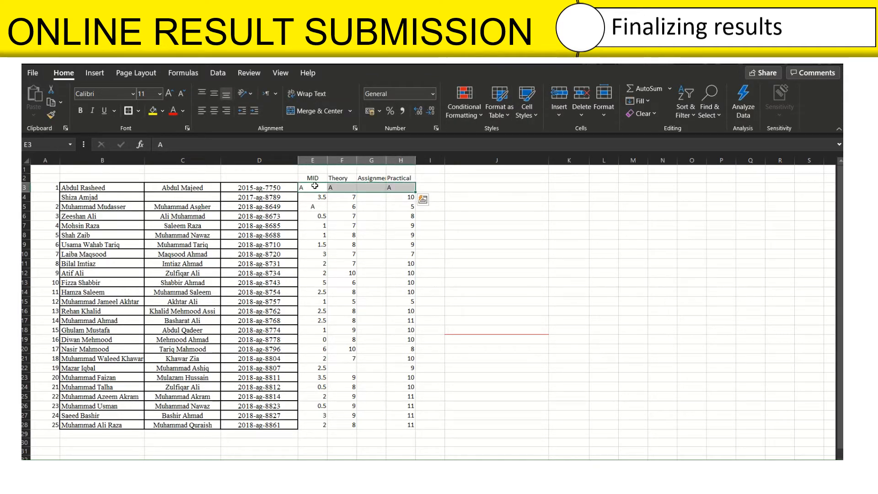
{"action": "left_click", "coordinate": [213, 111]}
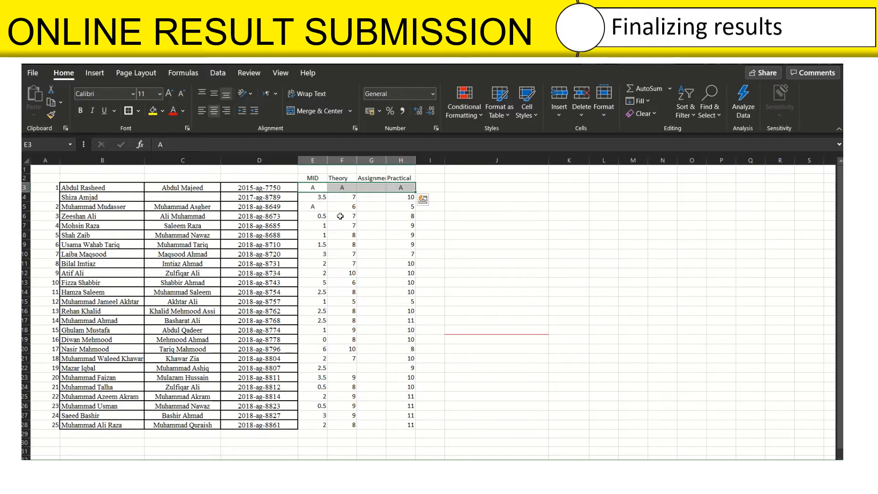
- Right-align the A entries in E5 and in E3:H3 to match the other marks
{"action": "left_click", "coordinate": [310, 208]}
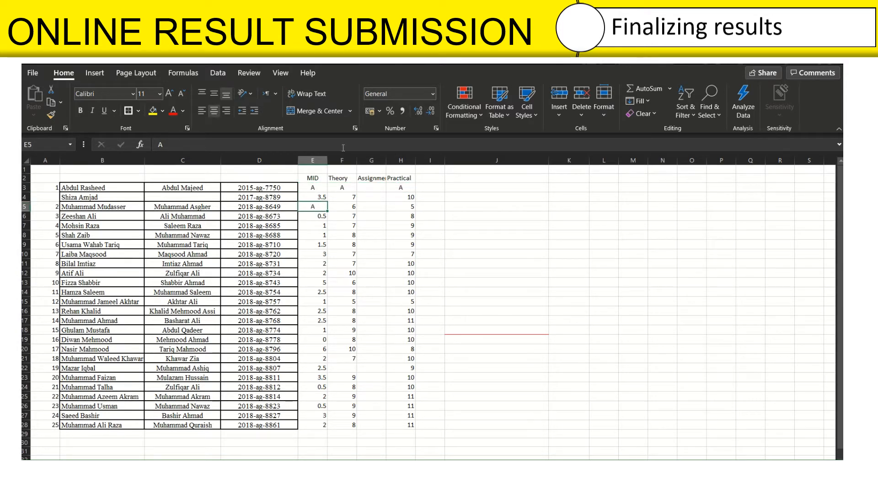
{"action": "left_click", "coordinate": [227, 110]}
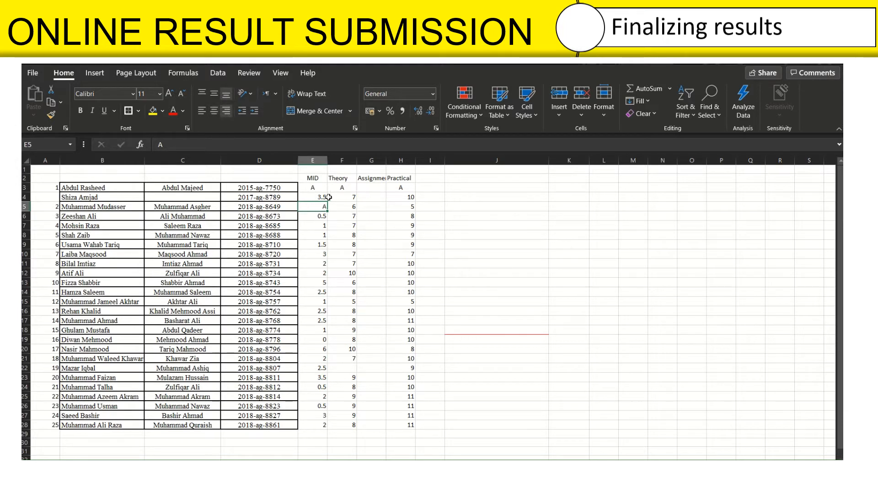
{"action": "left_click_drag", "start_coordinate": [318, 189], "coordinate": [401, 187]}
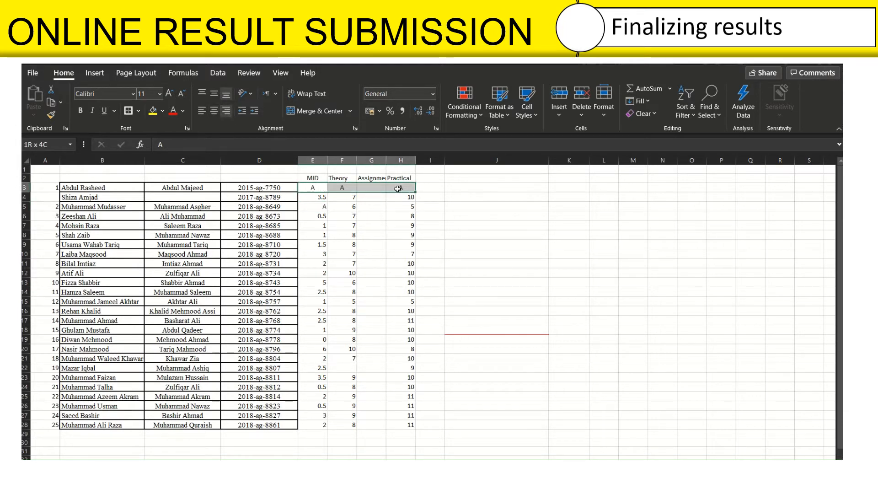
{"action": "left_click", "coordinate": [226, 111]}
{"action": "left_click", "coordinate": [340, 213]}
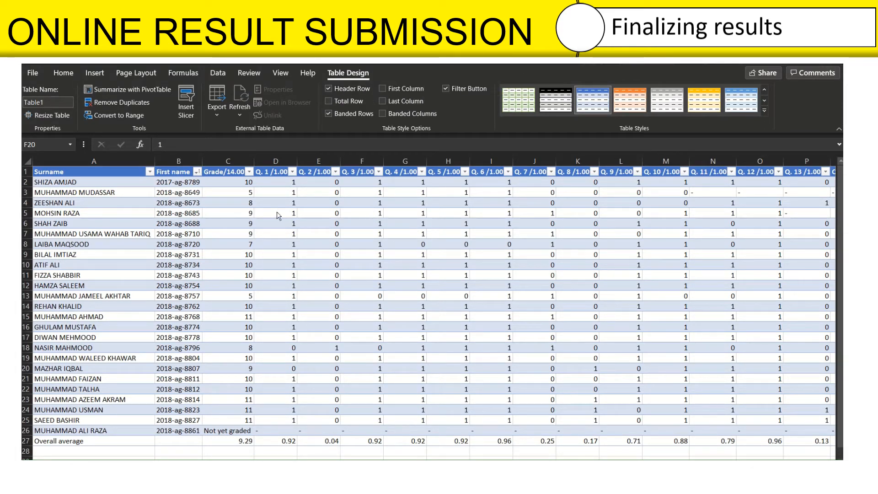
- Widen the Grade/14.00 column of the quiz results table and select its grades in C2:C27
{"action": "left_click", "coordinate": [45, 182]}
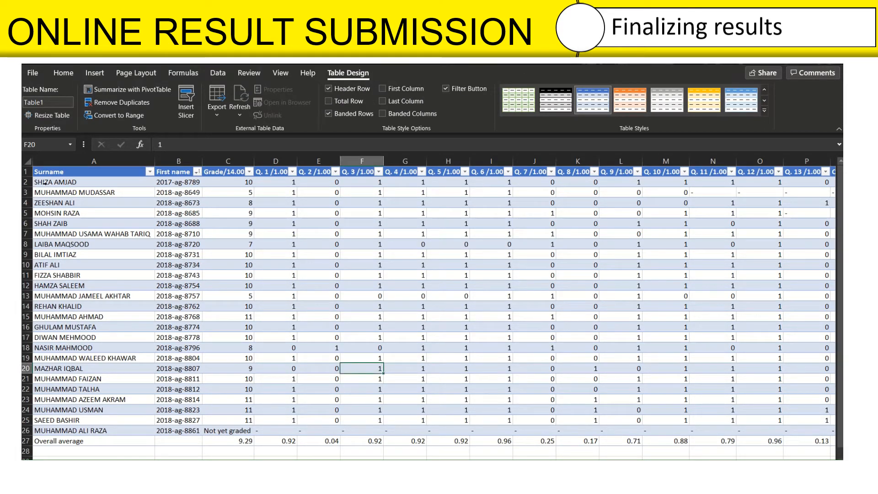
{"action": "left_click", "coordinate": [72, 181]}
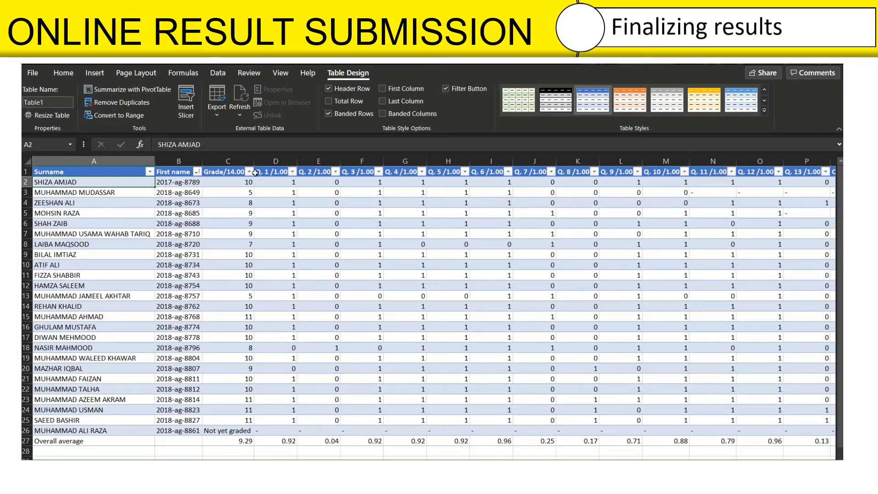
{"action": "left_click_drag", "start_coordinate": [255, 161], "coordinate": [264, 161]}
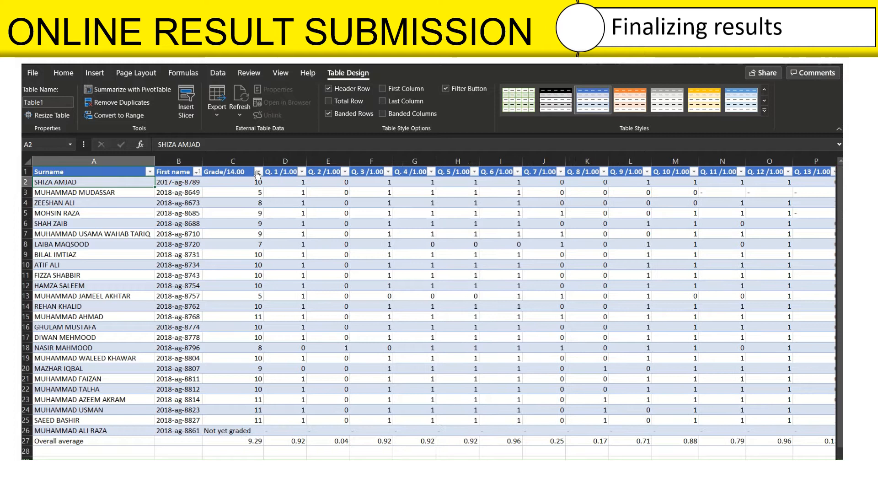
{"action": "left_click", "coordinate": [235, 184]}
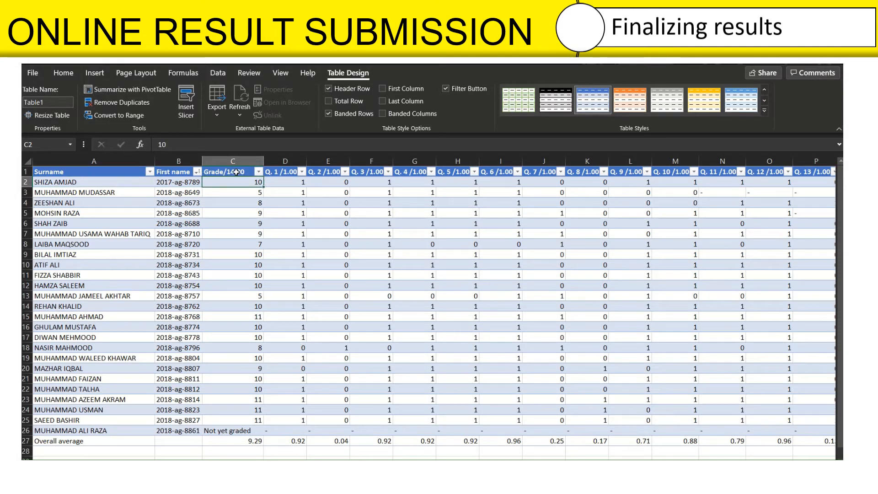
{"action": "left_click_drag", "start_coordinate": [233, 179], "coordinate": [242, 439]}
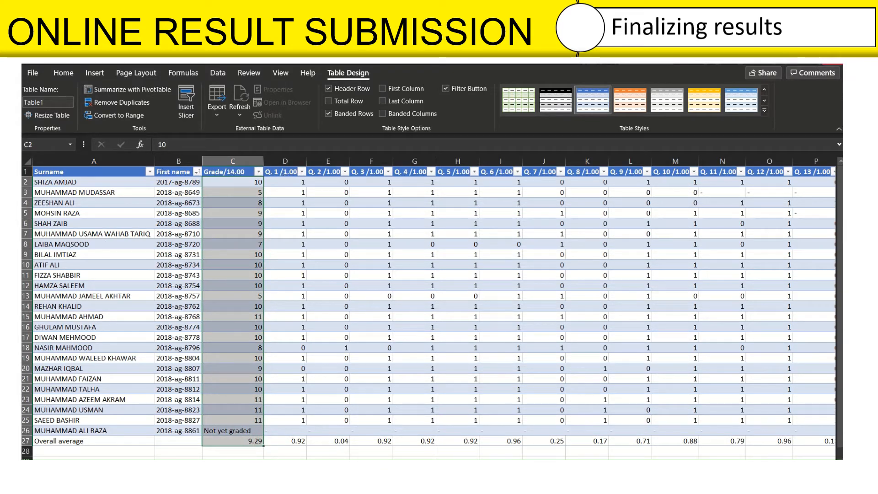
- Return to the class list and check the Practical marks in H3:H28
{"action": "mouse_move", "coordinate": [491, 64]}
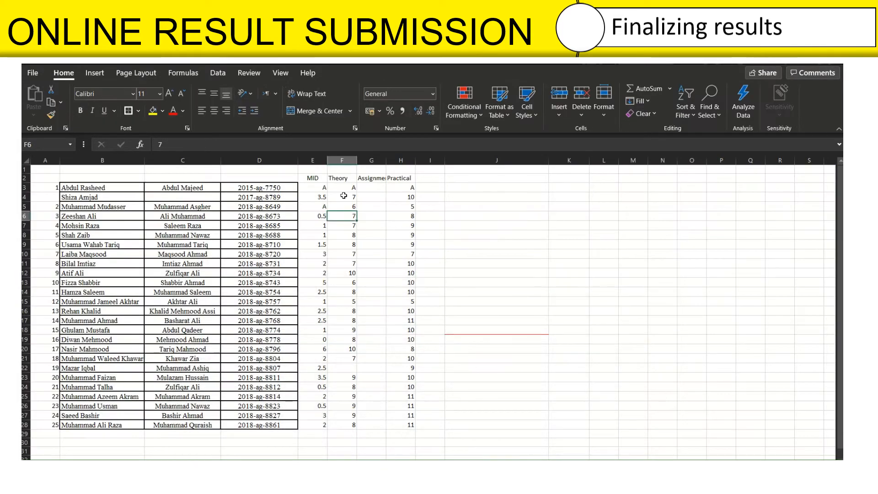
{"action": "left_click_drag", "start_coordinate": [402, 188], "coordinate": [400, 426]}
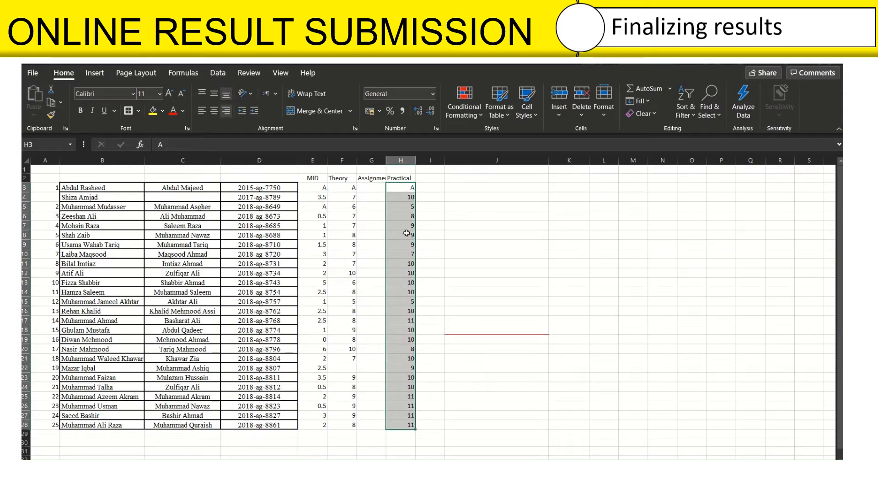
{"action": "left_click", "coordinate": [427, 187]}
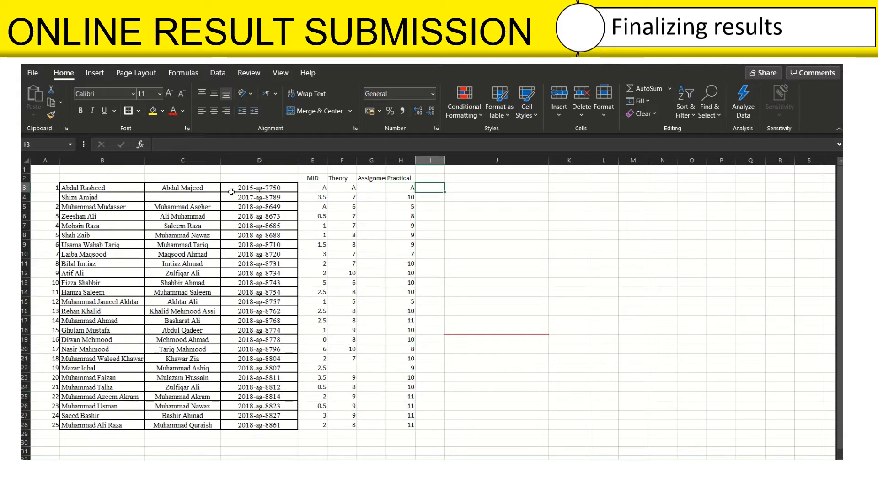
{"action": "left_click", "coordinate": [248, 188]}
{"action": "left_click", "coordinate": [428, 189]}
{"action": "left_click", "coordinate": [363, 73]}
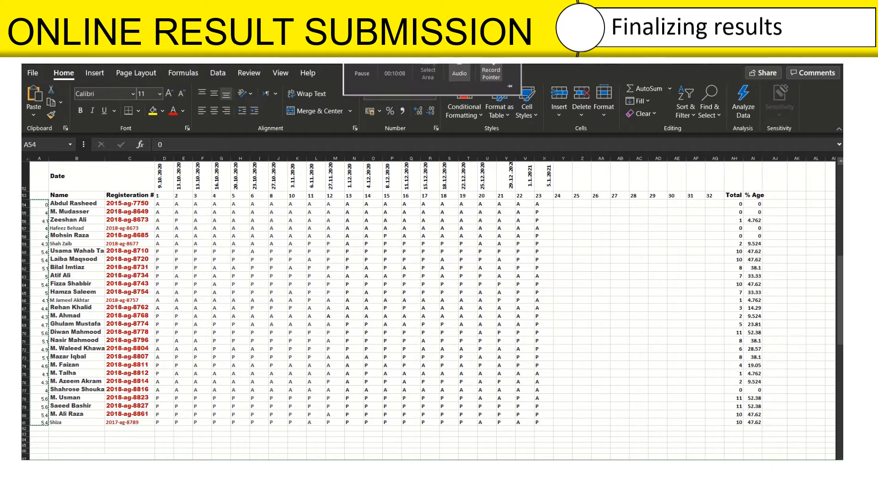
{"action": "left_click", "coordinate": [359, 73]}
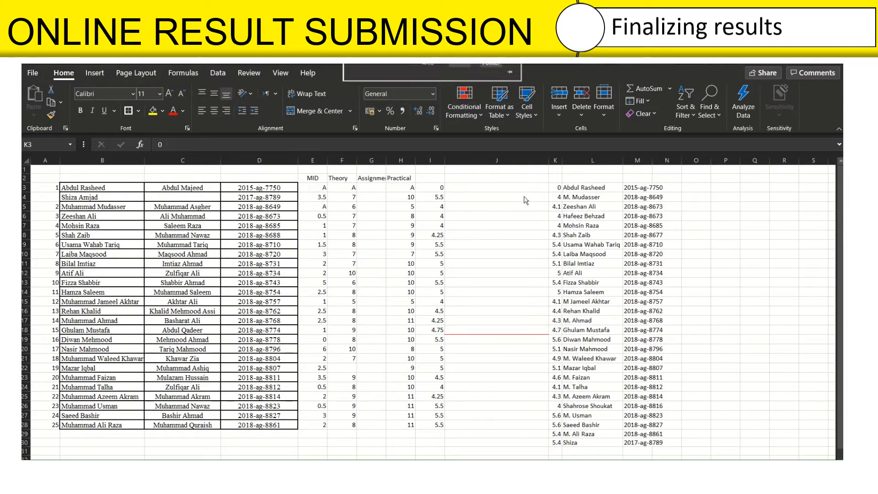
- Enter =SUM(H3:I3) in J3 to add the Practical marks and column I, and fill the formula down to J30
{"action": "left_click", "coordinate": [429, 178]}
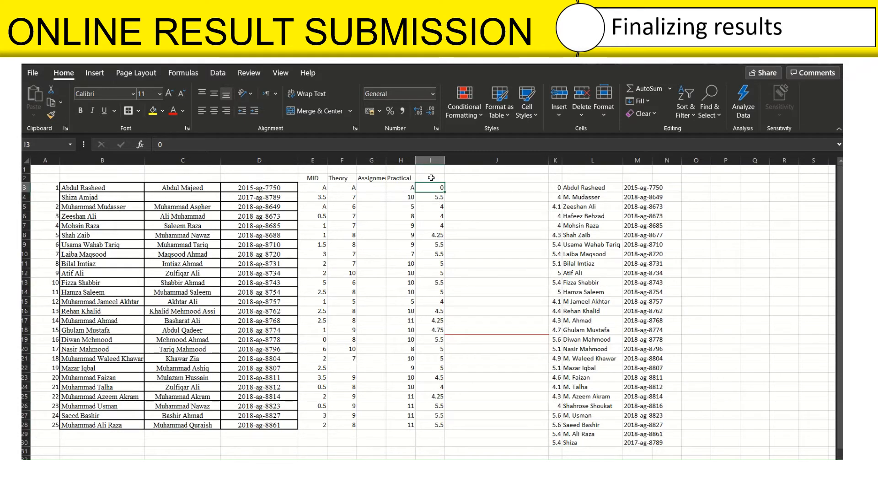
{"action": "left_click", "coordinate": [405, 185]}
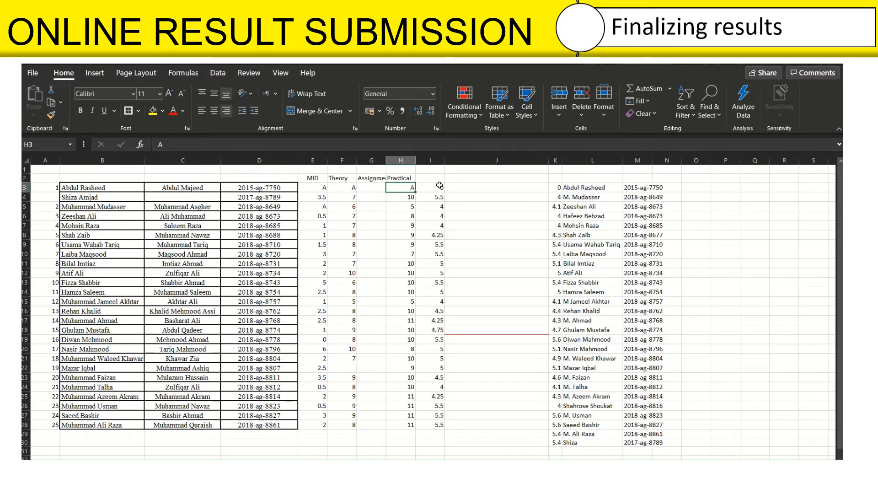
{"action": "left_click", "coordinate": [456, 187]}
{"action": "type", "text": "=sum("}
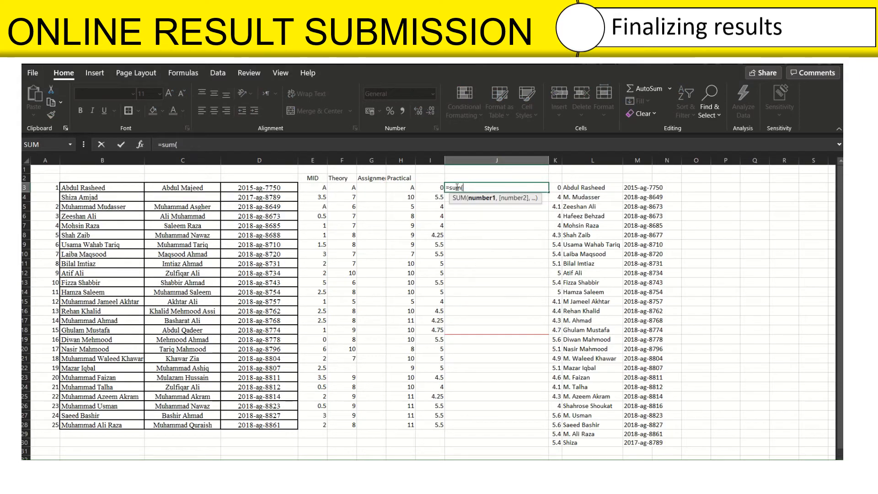
{"action": "key", "text": "Left"}
{"action": "key", "text": "shift+Left"}
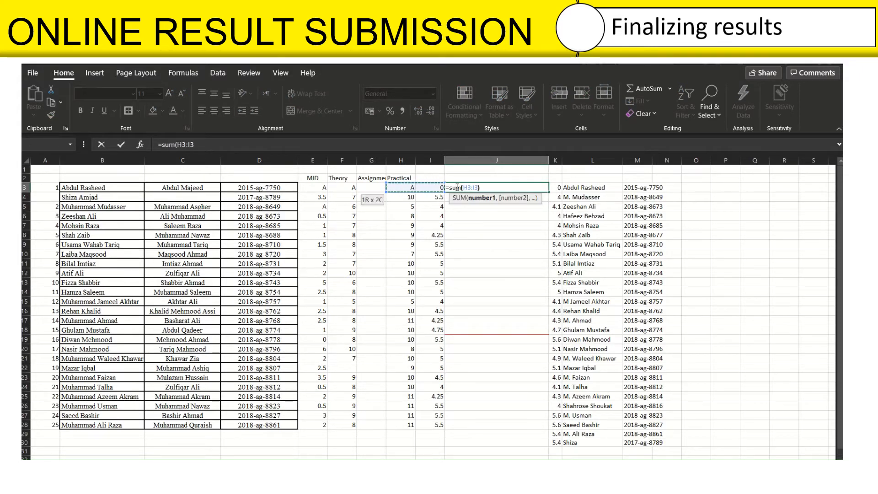
{"action": "key", "text": "Return"}
{"action": "left_click", "coordinate": [470, 187]}
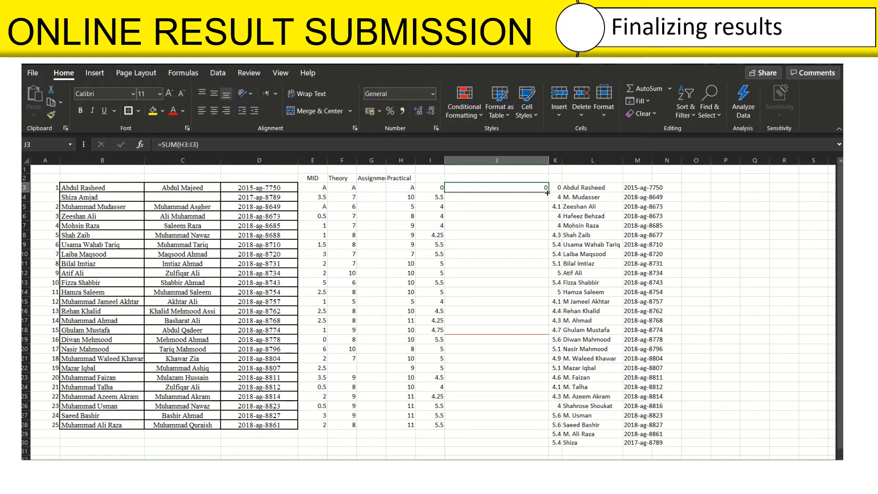
{"action": "double_click", "coordinate": [548, 192]}
{"action": "left_click", "coordinate": [495, 332]}
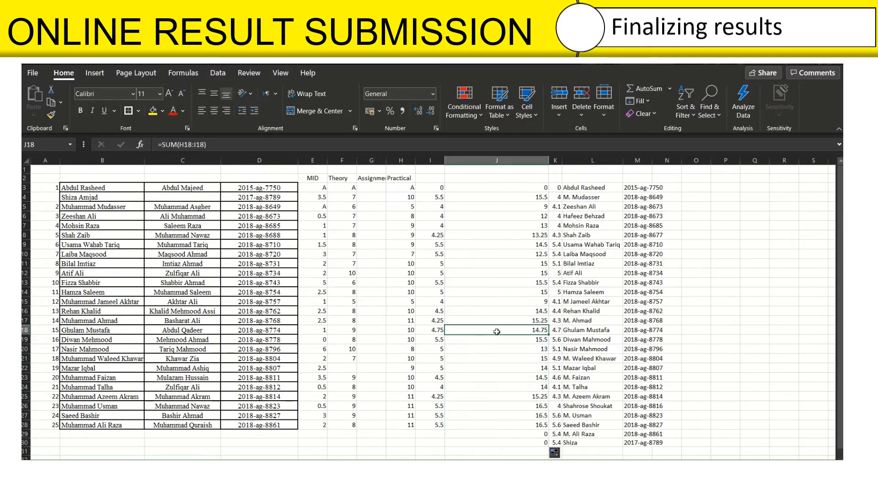
- Copy the sums in J3:J28 and paste them as values only over the Practical marks starting at H3
{"action": "left_click_drag", "start_coordinate": [526, 186], "coordinate": [527, 421]}
{"action": "key", "text": "ctrl+c"}
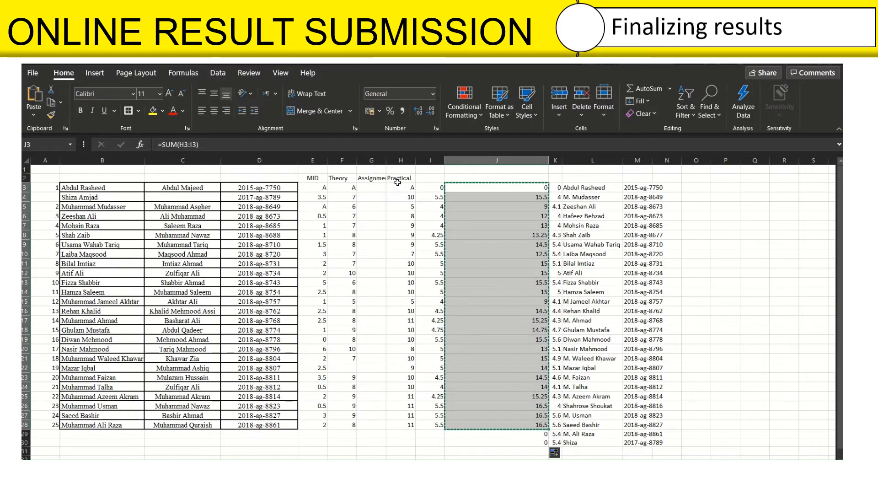
{"action": "right_click", "coordinate": [398, 190]}
{"action": "left_click", "coordinate": [441, 221]}
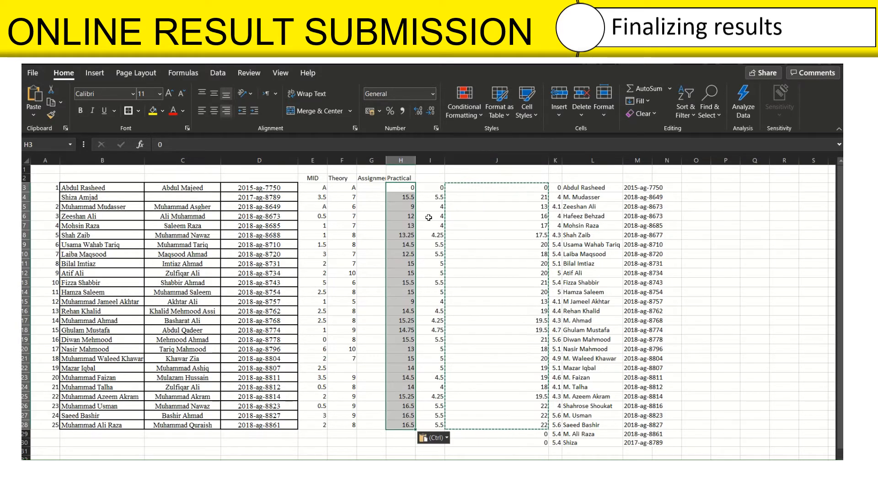
- Clear the helper marks and sums in I3:J30, and select the Practical marks in H3:H28
{"action": "left_click_drag", "start_coordinate": [443, 191], "coordinate": [504, 438]}
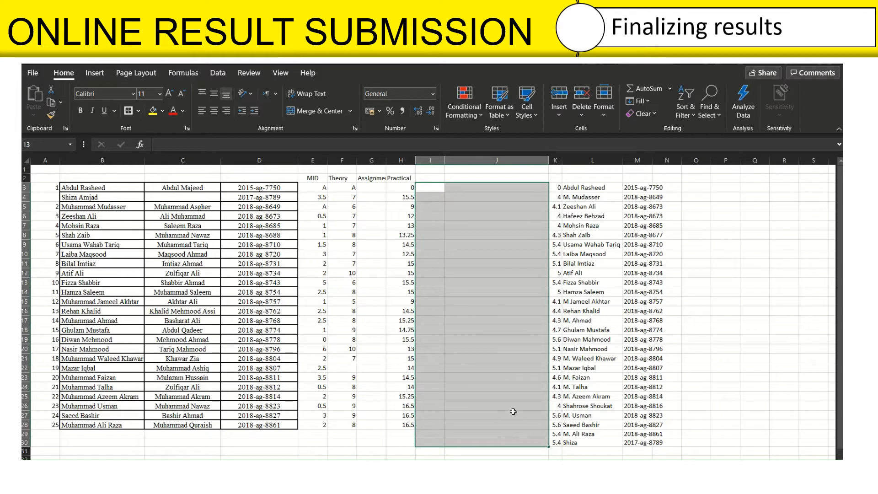
{"action": "key", "text": "Delete"}
{"action": "left_click", "coordinate": [398, 197]}
{"action": "left_click_drag", "start_coordinate": [397, 185], "coordinate": [402, 426]}
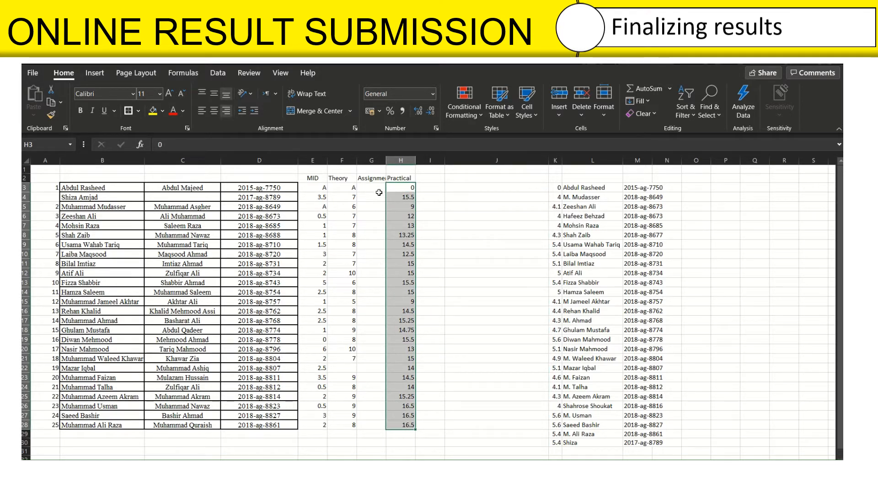
- Enter =SUM(E3:H3) in I3 to total the MID, Theory, Assignment and Practical marks, and fill the formula down to I28
{"action": "left_click", "coordinate": [435, 188]}
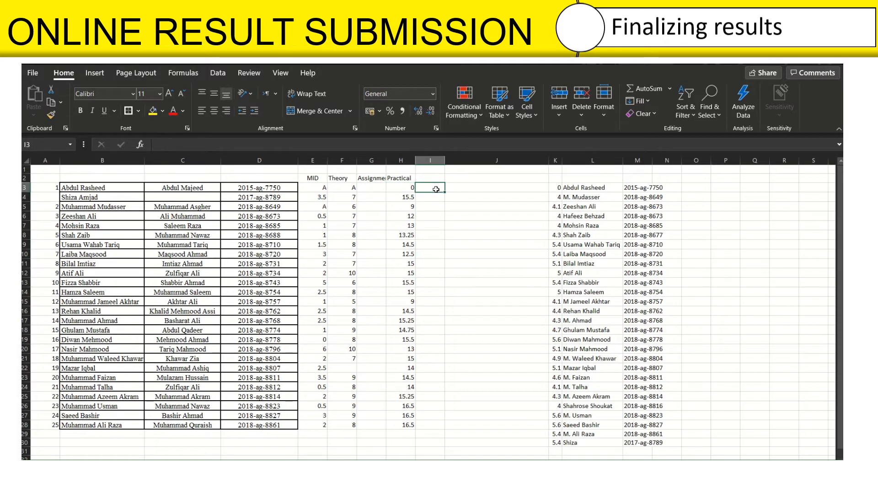
{"action": "type", "text": "="}
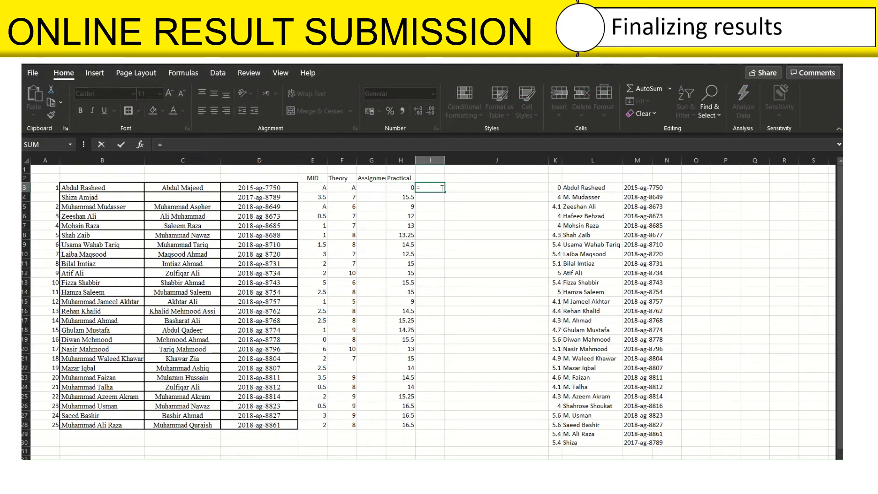
{"action": "type", "text": "s"}
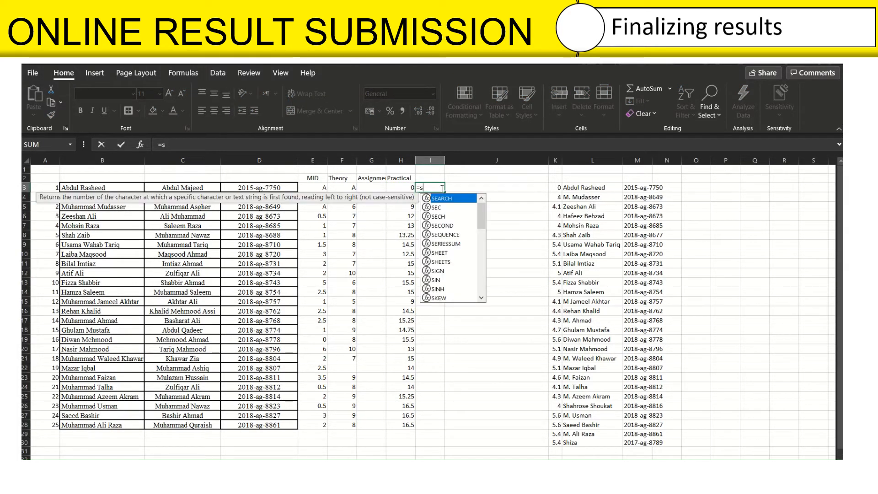
{"action": "type", "text": "um("}
{"action": "left_click_drag", "start_coordinate": [404, 187], "coordinate": [315, 188]}
{"action": "key", "text": "Return"}
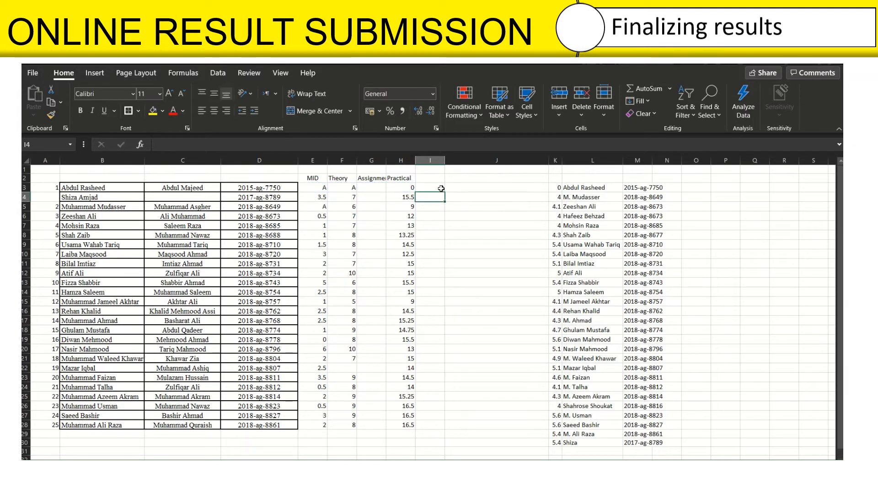
{"action": "left_click", "coordinate": [441, 188]}
{"action": "left_click_drag", "start_coordinate": [447, 194], "coordinate": [426, 425]}
{"action": "left_click", "coordinate": [428, 426]}
- Widen column G to fit the Assignment heading
{"action": "scroll", "coordinate": [437, 362], "scroll_direction": "up", "scroll_amount": 3}
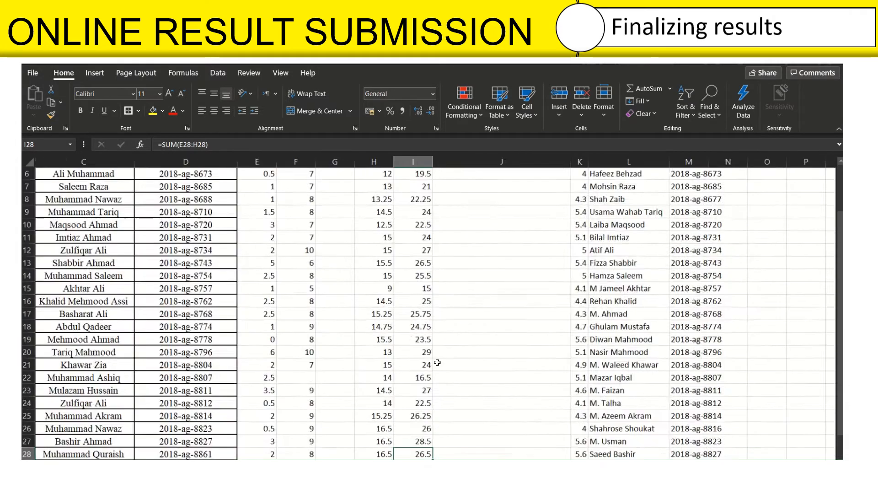
{"action": "scroll", "coordinate": [365, 315], "scroll_direction": "up", "scroll_amount": 2}
{"action": "left_click", "coordinate": [346, 201]}
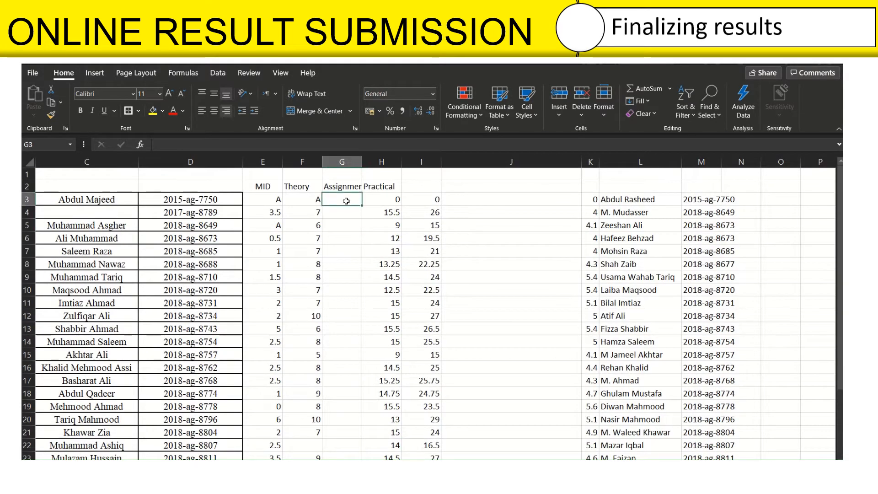
{"action": "double_click", "coordinate": [360, 166]}
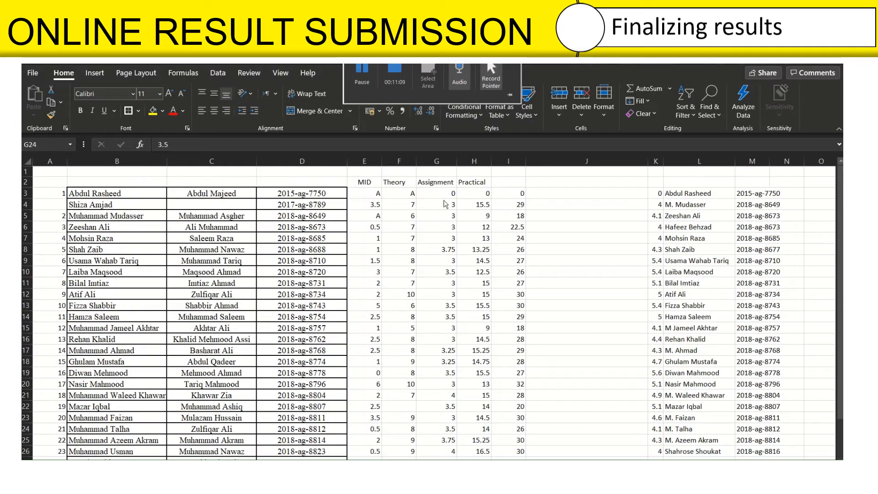
- Enter the heading Total in I2 above the summed marks
{"action": "scroll", "coordinate": [444, 196], "scroll_direction": "down", "scroll_amount": 1}
{"action": "scroll", "coordinate": [502, 229], "scroll_direction": "up", "scroll_amount": 1}
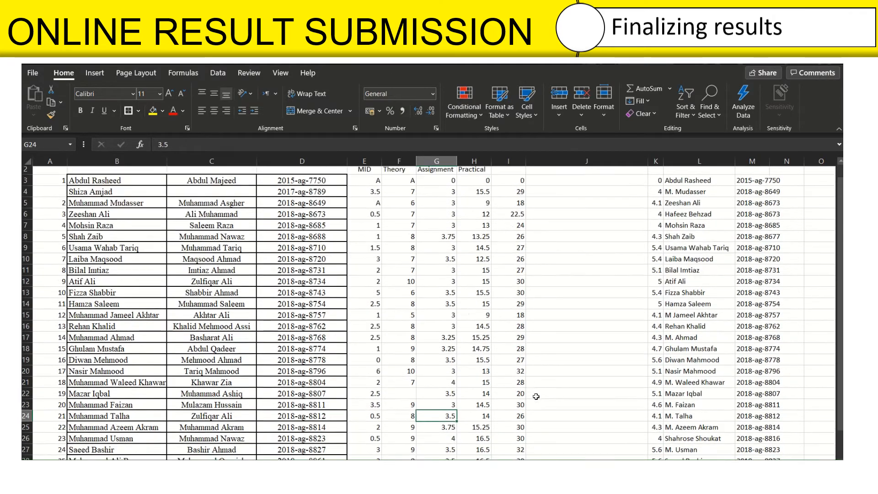
{"action": "left_click", "coordinate": [509, 183]}
{"action": "type", "text": "Total"}
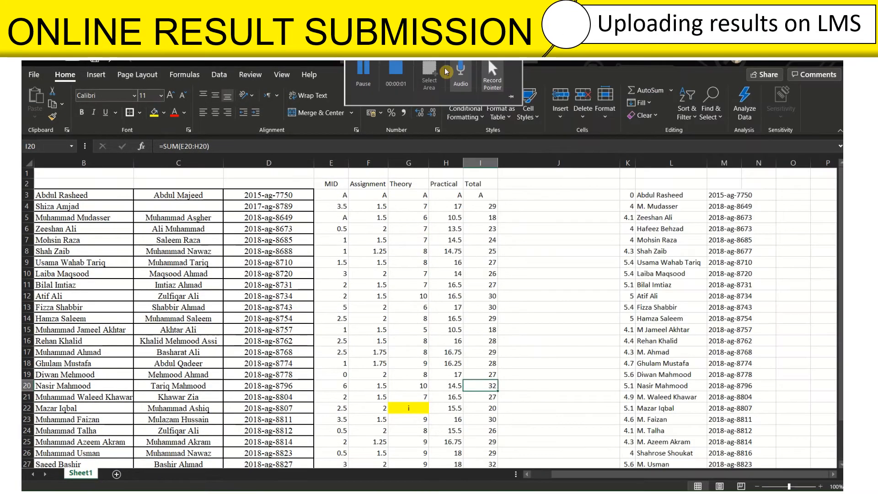
- Examine the order of the MID, Assignment, Theory and Practical columns and the MID marks beneath their heading
{"action": "left_click", "coordinate": [331, 183]}
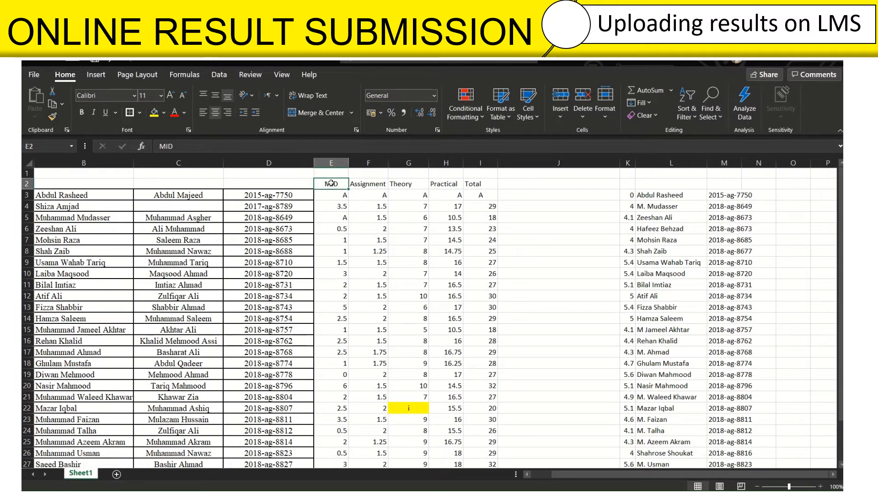
{"action": "left_click", "coordinate": [365, 182]}
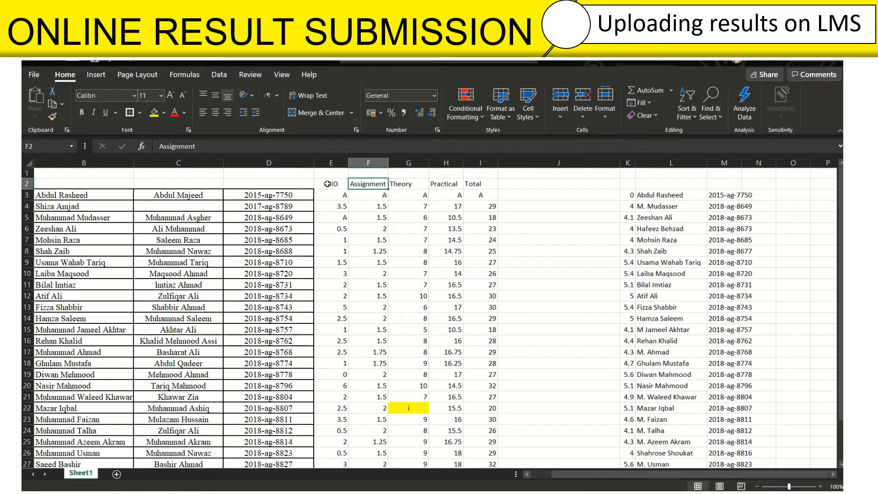
{"action": "left_click_drag", "start_coordinate": [328, 183], "coordinate": [347, 441]}
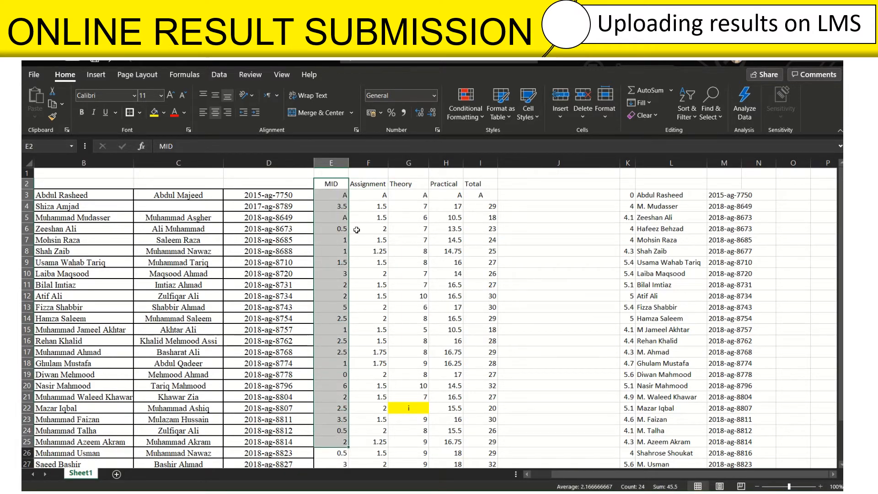
{"action": "left_click", "coordinate": [331, 183]}
{"action": "left_click", "coordinate": [374, 185]}
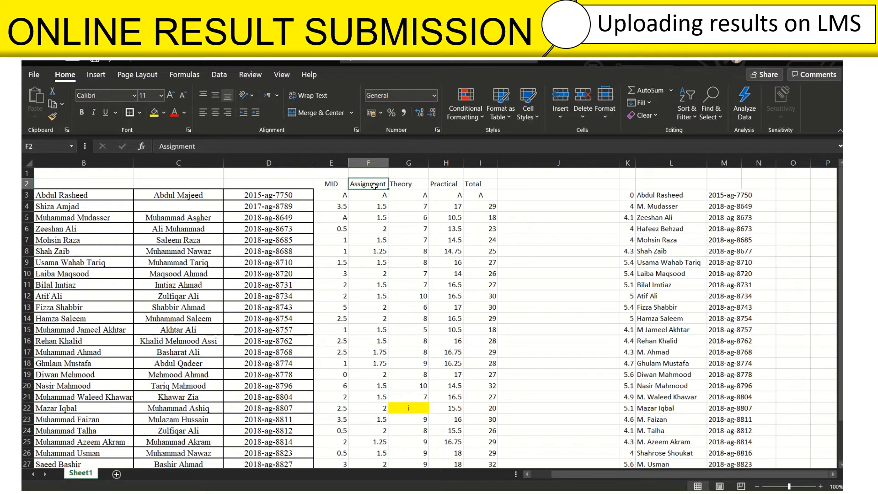
{"action": "left_click", "coordinate": [401, 185]}
{"action": "left_click", "coordinate": [448, 185]}
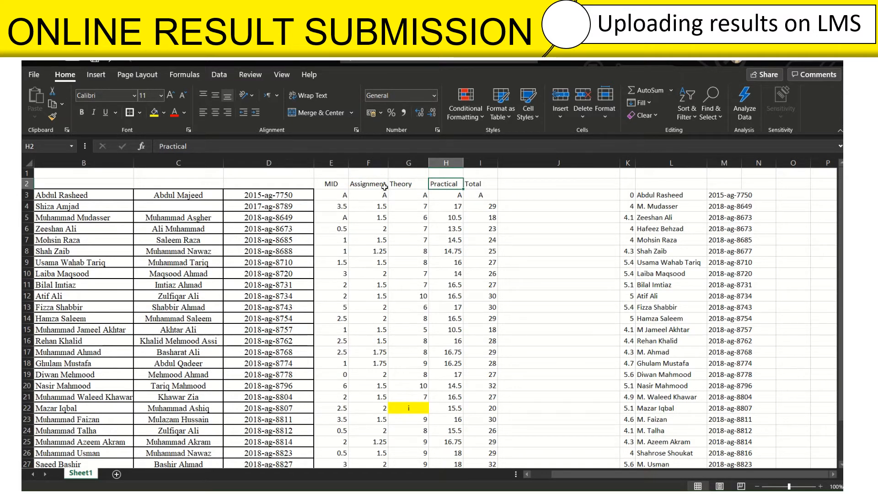
{"action": "left_click", "coordinate": [330, 184]}
{"action": "left_click", "coordinate": [375, 185]}
{"action": "left_click", "coordinate": [397, 185]}
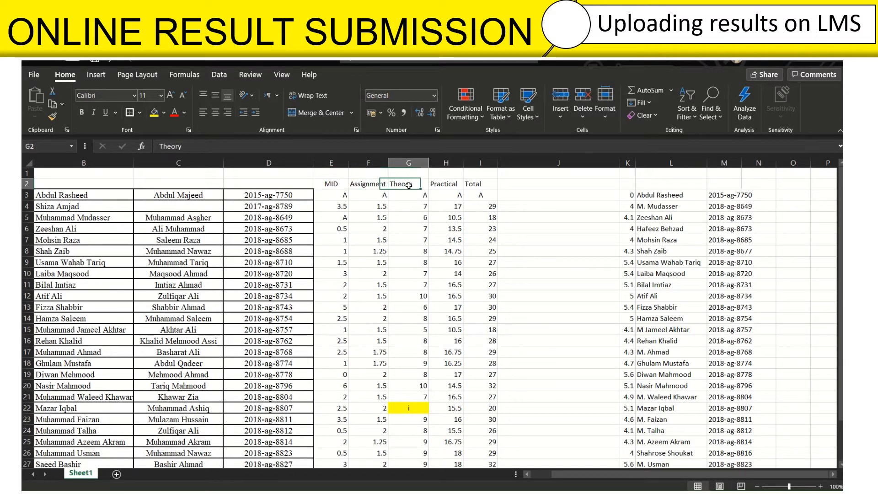
{"action": "left_click", "coordinate": [334, 185]}
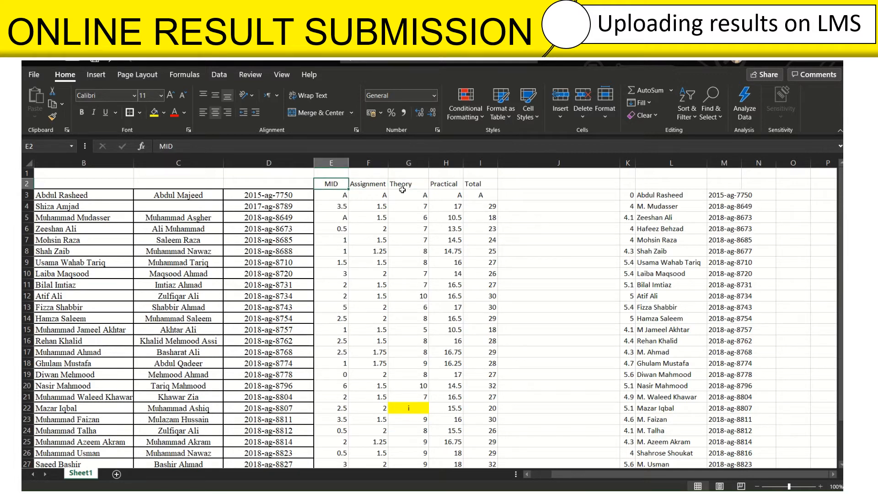
{"action": "left_click", "coordinate": [404, 188]}
- Check the Assignment marks in column F and look over the class marks down to row 28
{"action": "left_click_drag", "start_coordinate": [364, 183], "coordinate": [368, 456]}
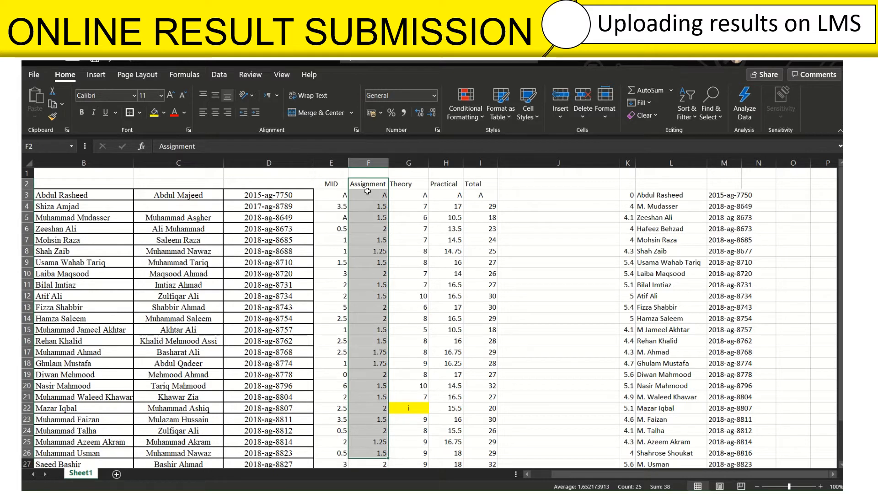
{"action": "left_click", "coordinate": [367, 191]}
{"action": "left_click", "coordinate": [335, 183]}
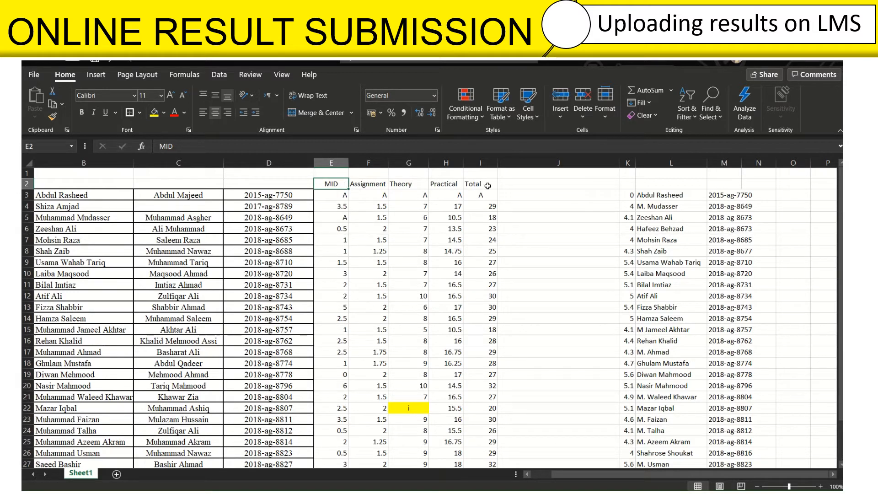
{"action": "scroll", "coordinate": [382, 238], "scroll_direction": "down", "scroll_amount": 2}
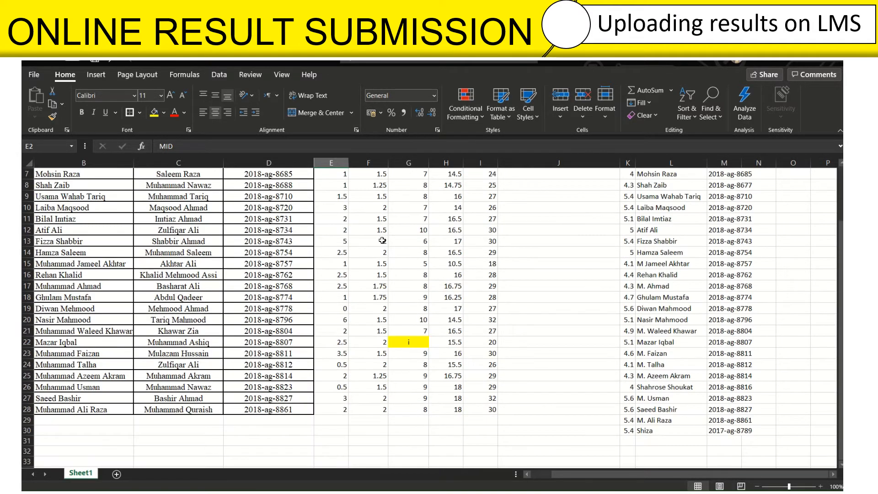
{"action": "scroll", "coordinate": [450, 386], "scroll_direction": "up", "scroll_amount": 2}
{"action": "scroll", "coordinate": [449, 378], "scroll_direction": "down", "scroll_amount": 1}
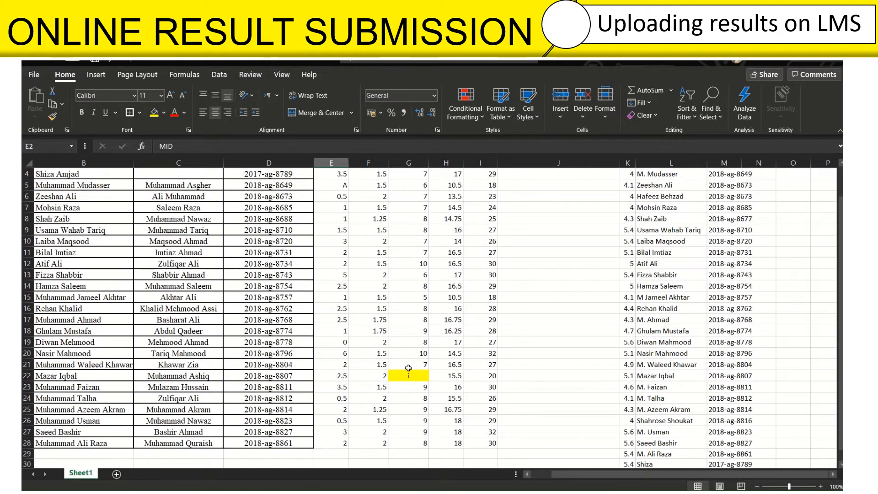
{"action": "scroll", "coordinate": [393, 243], "scroll_direction": "up", "scroll_amount": 1}
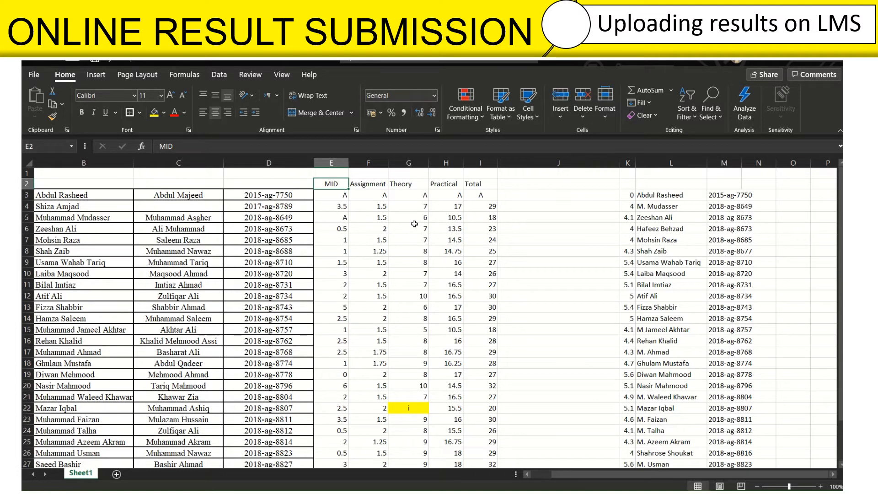
- Enter 12, 2 and 16 in E1:G1 above the MID, Assignment and Theory headings
{"action": "left_click", "coordinate": [333, 173]}
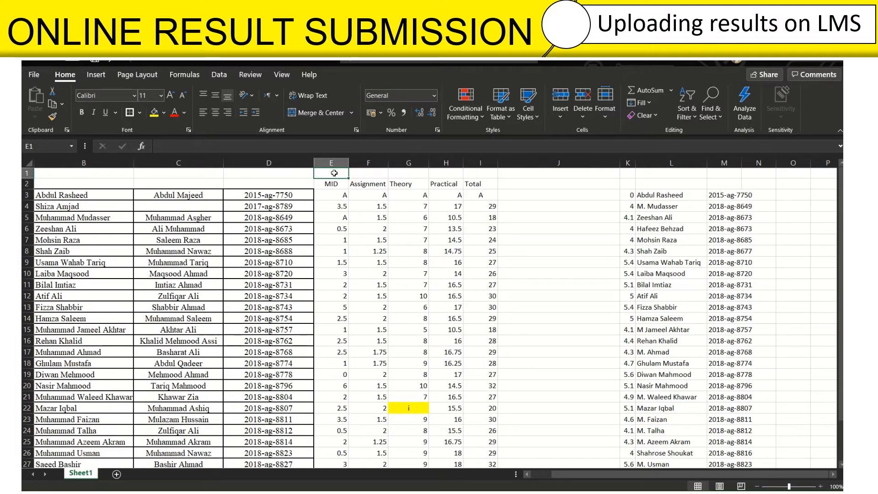
{"action": "left_click", "coordinate": [374, 192]}
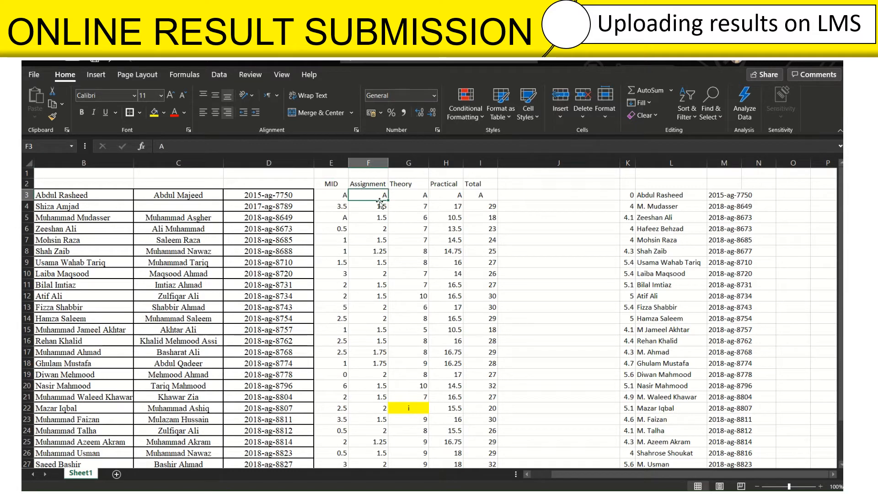
{"action": "left_click", "coordinate": [336, 171]}
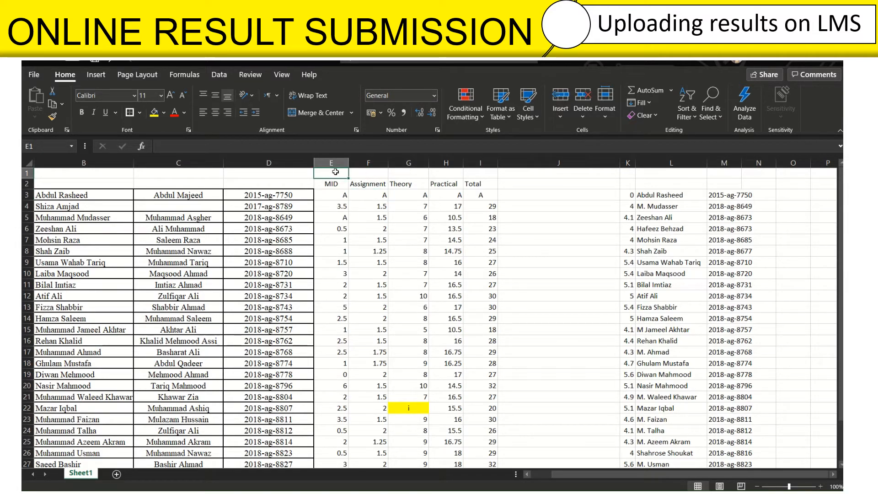
{"action": "type", "text": "12"}
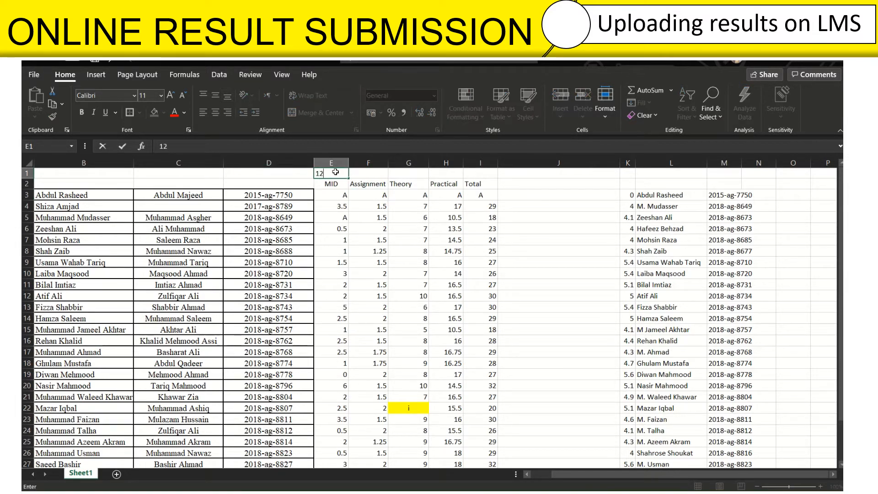
{"action": "key", "text": "Tab"}
{"action": "type", "text": "2"}
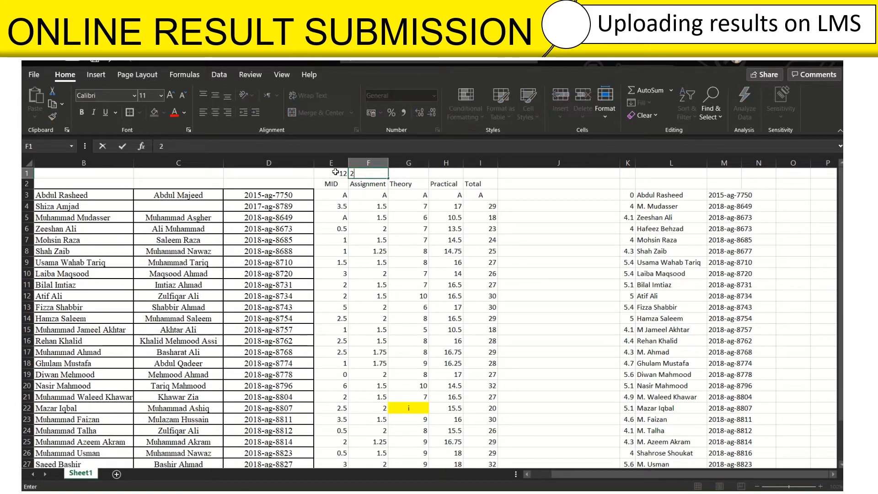
{"action": "key", "text": "Tab"}
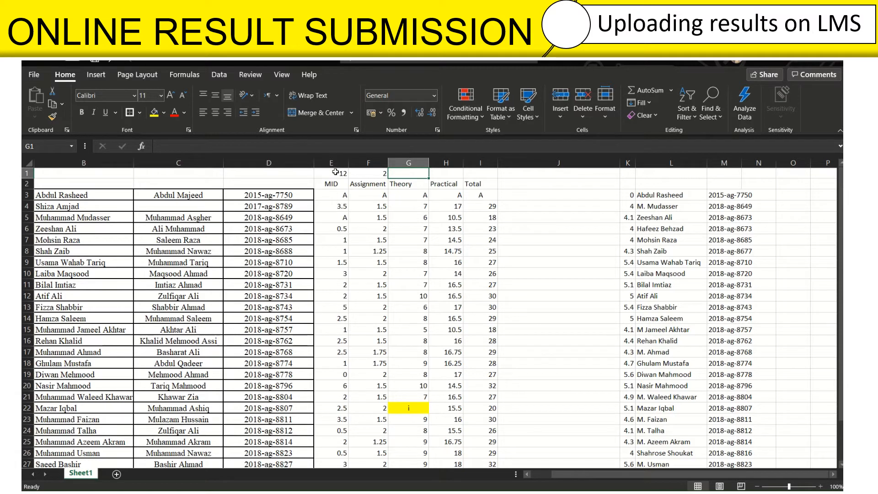
{"action": "type", "text": "1"}
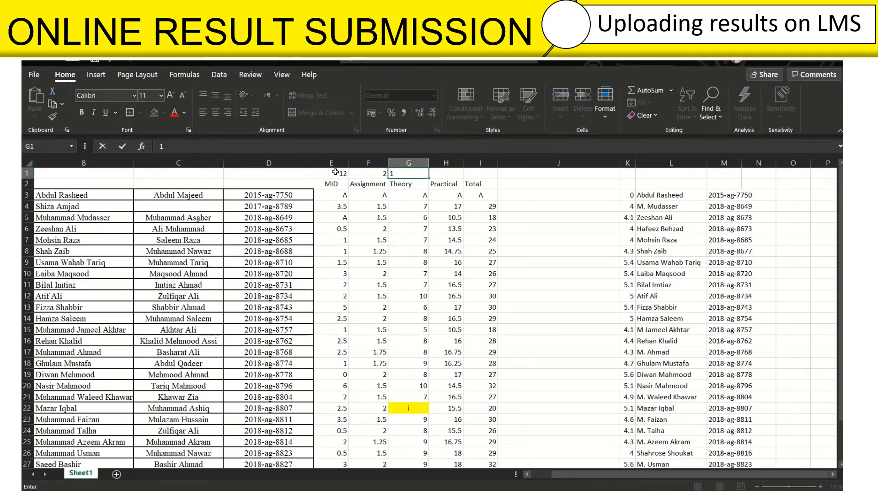
{"action": "type", "text": "6"}
{"action": "key", "text": "Tab"}
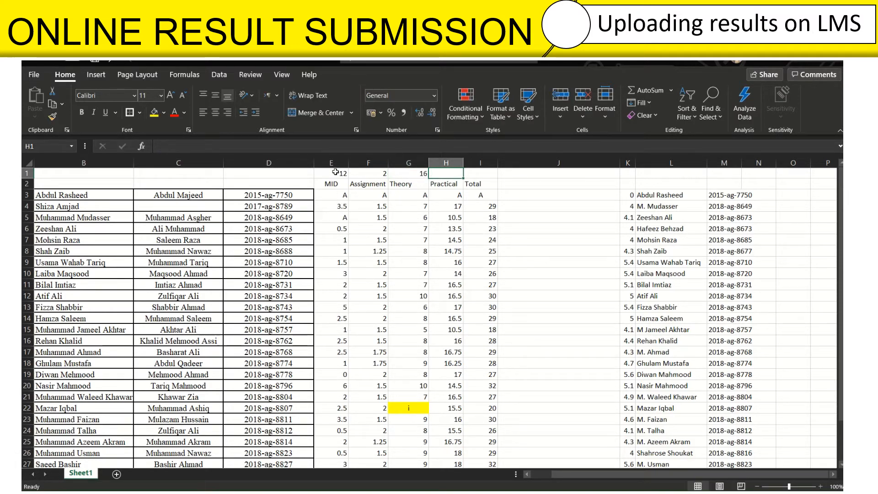
- Change the value above Theory to 12 and the one above MID to 6, and enter 20 above Practical in H1
{"action": "key", "text": "Left"}
{"action": "type", "text": "12"}
{"action": "left_click", "coordinate": [335, 172]}
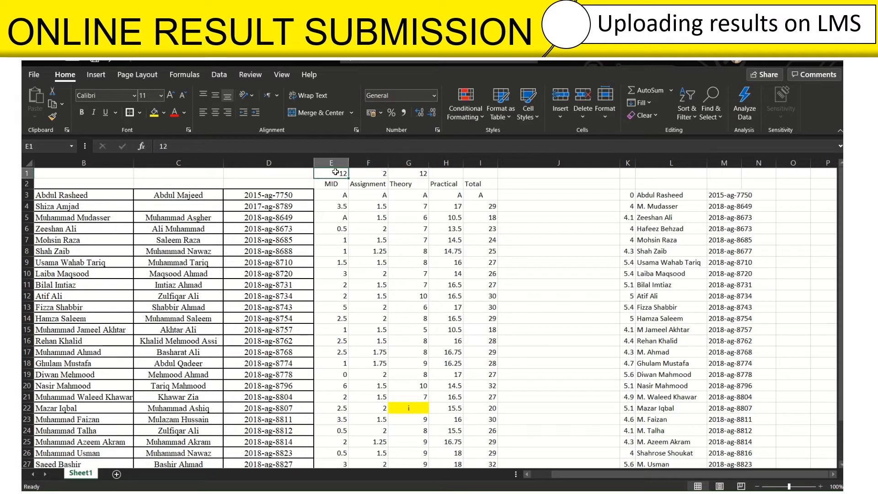
{"action": "type", "text": "6"}
{"action": "key", "text": "Tab"}
{"action": "key", "text": "Tab"}
{"action": "key", "text": "Tab"}
{"action": "type", "text": "20"}
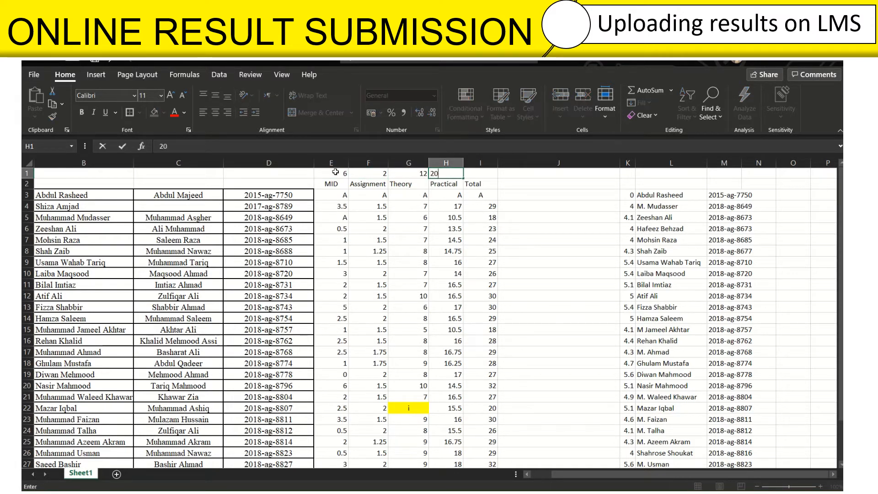
{"action": "key", "text": "Return"}
{"action": "key", "text": "Up"}
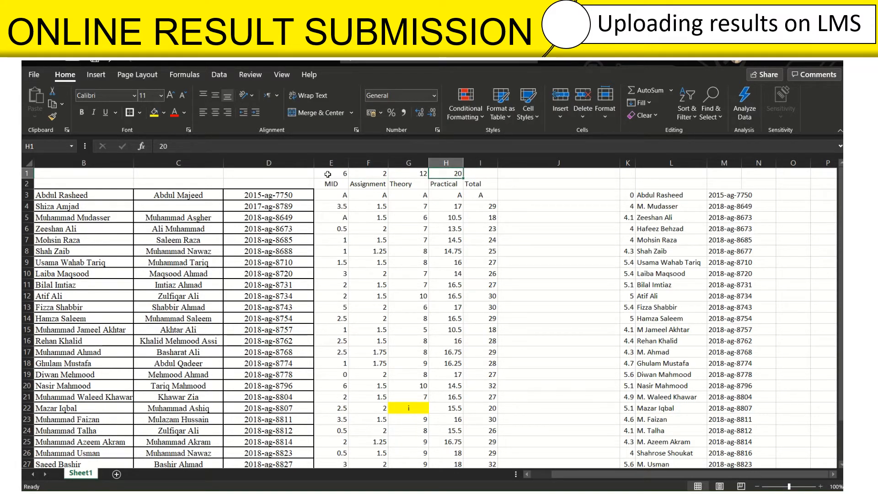
- Clear the values in E1:H1 above the mark headings
{"action": "left_click_drag", "start_coordinate": [328, 174], "coordinate": [432, 170]}
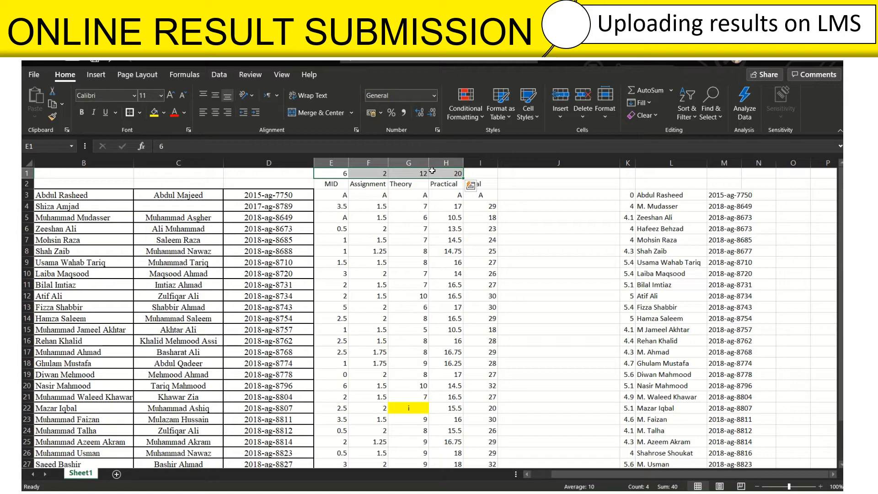
{"action": "key", "text": "Delete"}
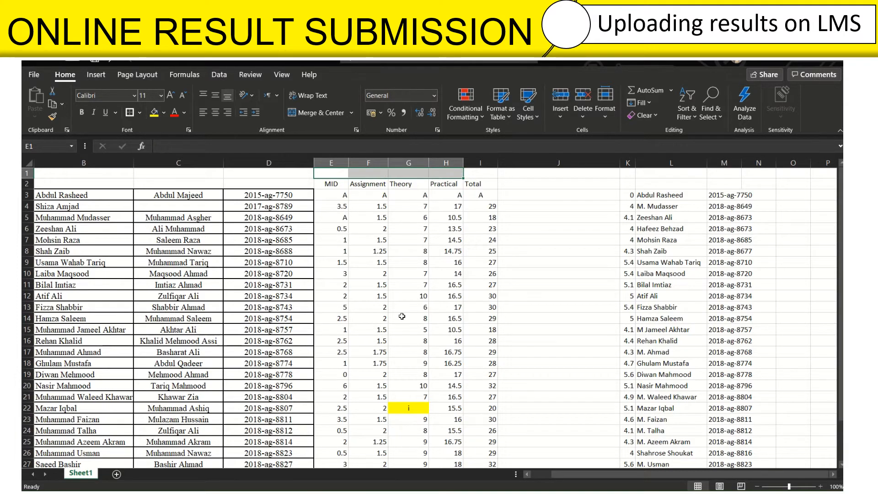
- Arrange the Excel workbook side by side with the browser showing the Hort-515 course page on the LMS
{"action": "scroll", "coordinate": [402, 316], "scroll_direction": "down", "scroll_amount": 1}
{"action": "scroll", "coordinate": [402, 316], "scroll_direction": "up", "scroll_amount": 1}
{"action": "left_click_drag", "start_coordinate": [572, 59], "coordinate": [22, 113]}
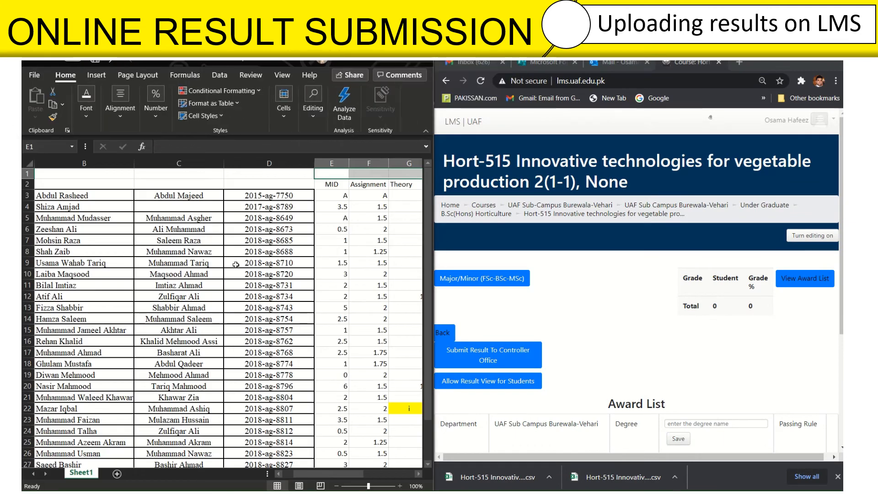
- Review the registration numbers and the MID, Assignment, Theory, Practical and Total marks down the worksheet
{"action": "left_click_drag", "start_coordinate": [316, 473], "coordinate": [338, 464]}
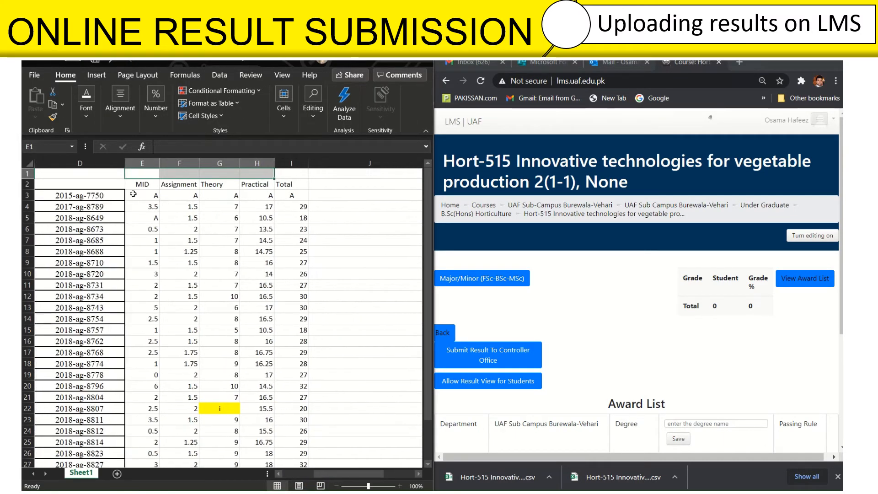
{"action": "left_click", "coordinate": [76, 196]}
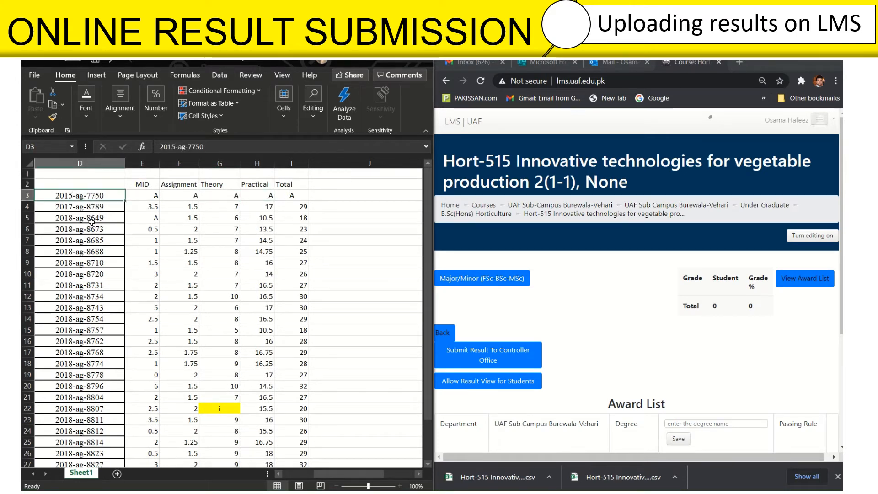
{"action": "scroll", "coordinate": [211, 241], "scroll_direction": "down", "scroll_amount": 2}
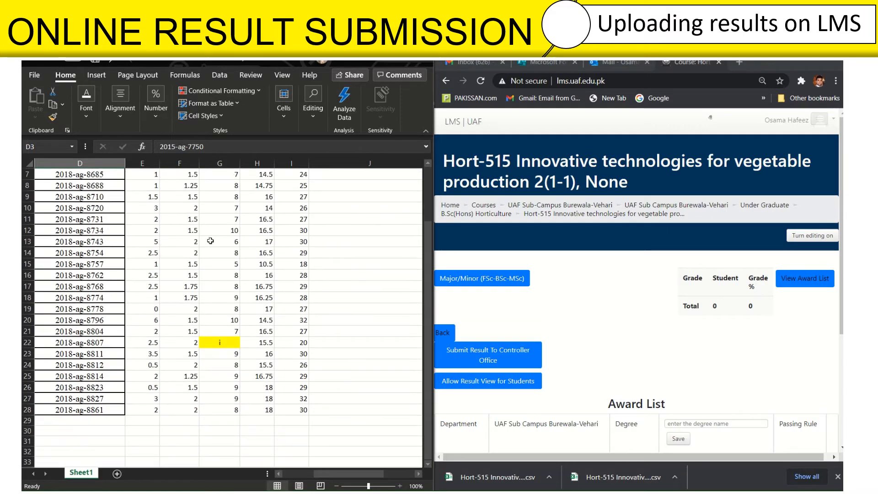
{"action": "scroll", "coordinate": [206, 286], "scroll_direction": "up", "scroll_amount": 2}
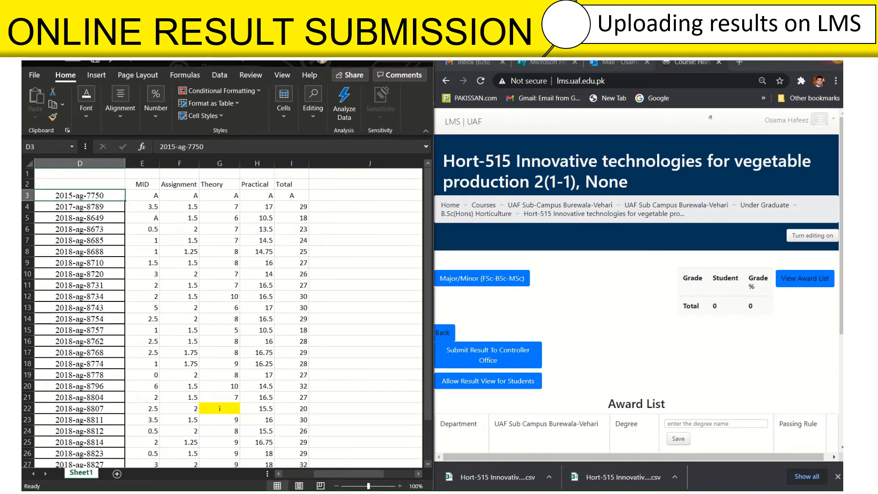
- Maximize the browser, return to the Hort-515 course page and open its result award list
{"action": "left_click", "coordinate": [816, 59]}
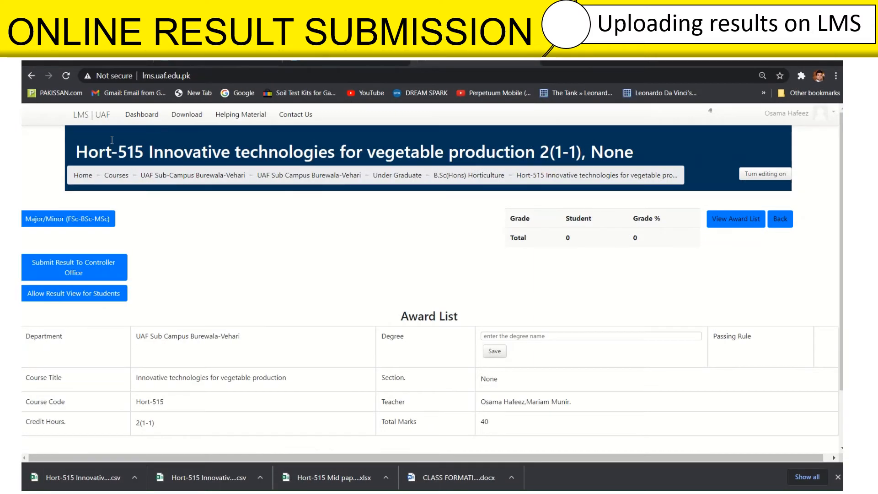
{"action": "left_click", "coordinate": [528, 176]}
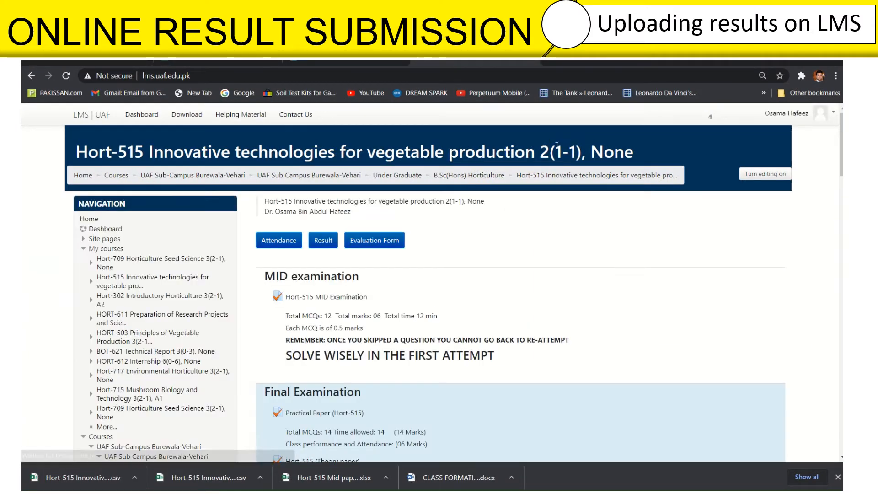
{"action": "left_click", "coordinate": [327, 243]}
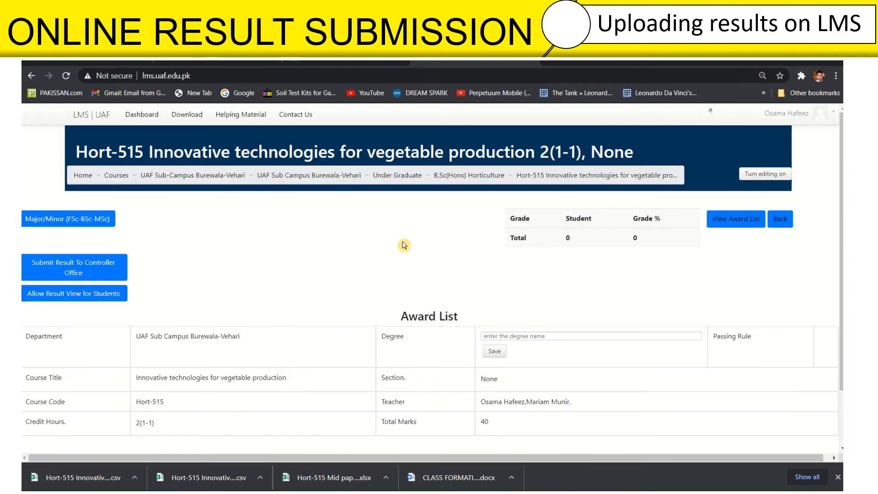
- Set the award list's degree to B.Sc. (Hons) Agri. Sci. and save it
{"action": "left_click", "coordinate": [513, 337]}
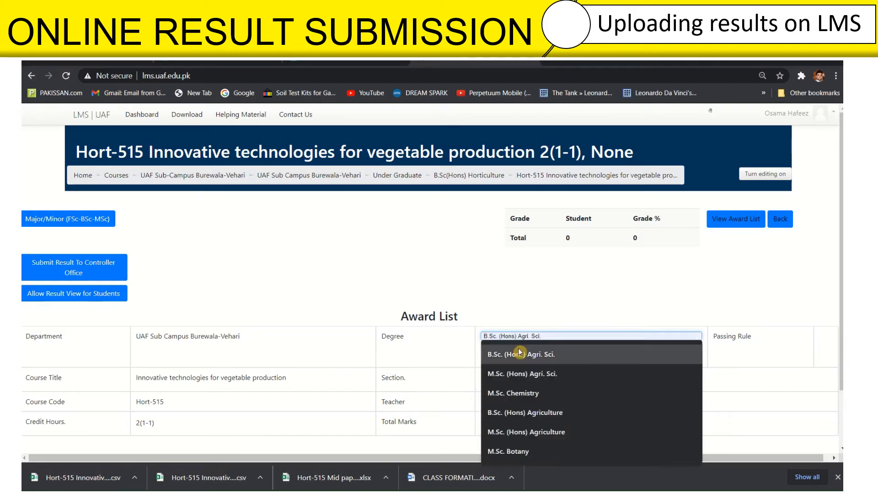
{"action": "left_click", "coordinate": [507, 354]}
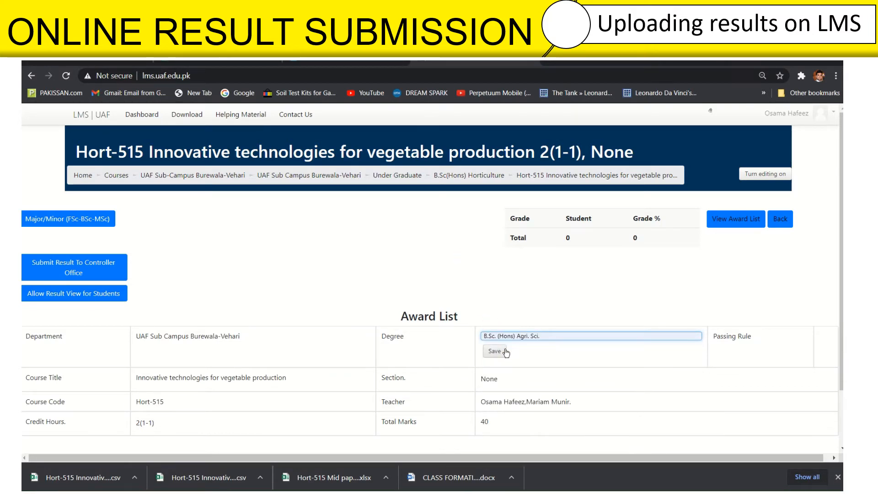
{"action": "left_click", "coordinate": [493, 351]}
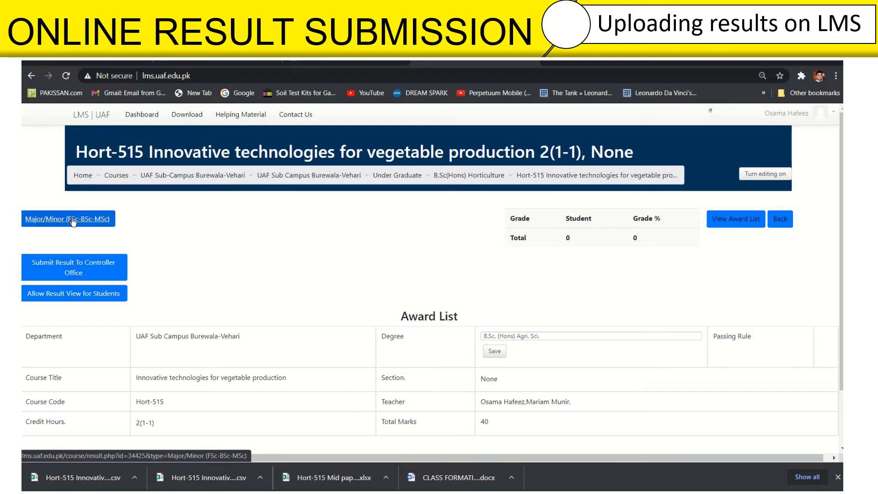
- Check the mark distribution and apply the Major/Minor (FSc-BSc-MSc) passing rule to the award list
{"action": "scroll", "coordinate": [407, 271], "scroll_direction": "down", "scroll_amount": 2}
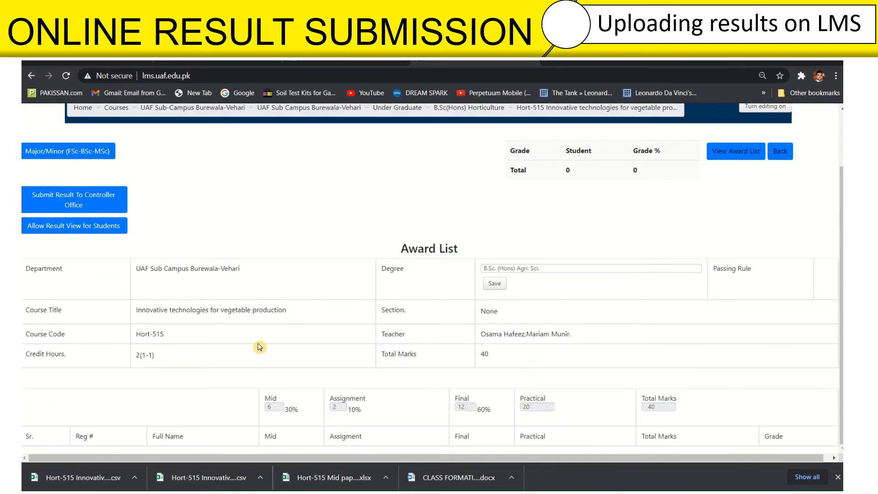
{"action": "scroll", "coordinate": [259, 348], "scroll_direction": "up", "scroll_amount": 2}
{"action": "left_click", "coordinate": [70, 206]}
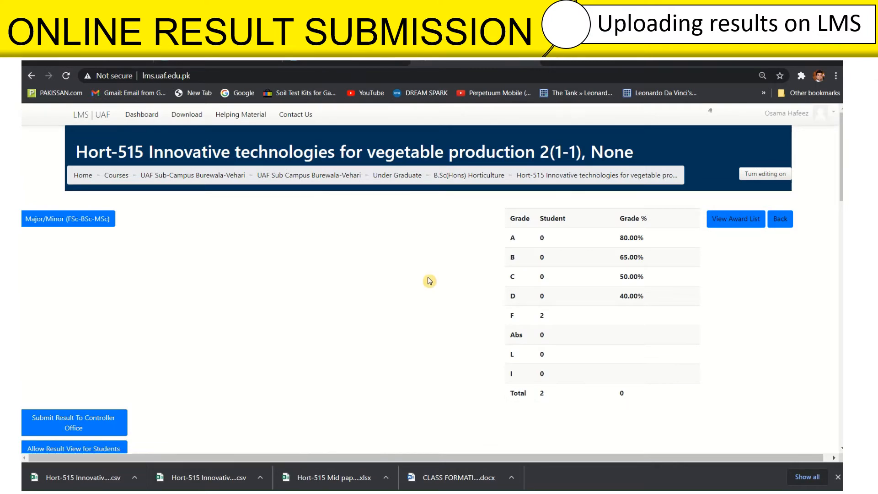
- Reselect B.Sc. (Hons) Agri. Sci. as the degree under the Major/Minor passing rule and save it
{"action": "scroll", "coordinate": [428, 283], "scroll_direction": "down", "scroll_amount": 5}
{"action": "left_click", "coordinate": [470, 277]}
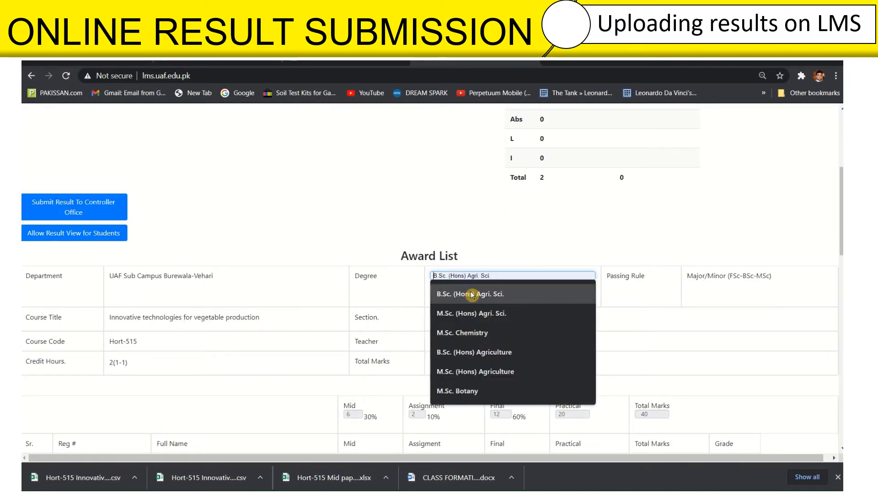
{"action": "left_click", "coordinate": [471, 293]}
{"action": "left_click", "coordinate": [444, 291]}
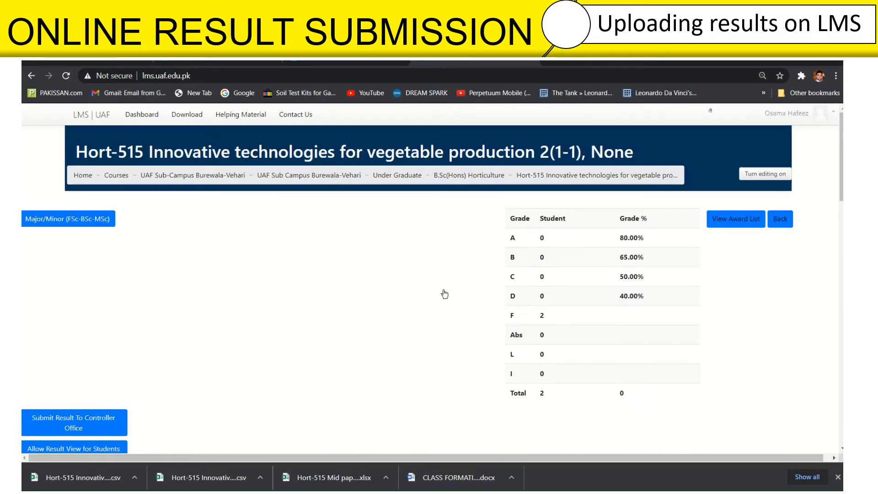
- Place the award list's student mark rows side by side with the Excel marks and select the second student's MID mark
{"action": "scroll", "coordinate": [445, 292], "scroll_direction": "down", "scroll_amount": 1}
{"action": "scroll", "coordinate": [444, 292], "scroll_direction": "down", "scroll_amount": 3}
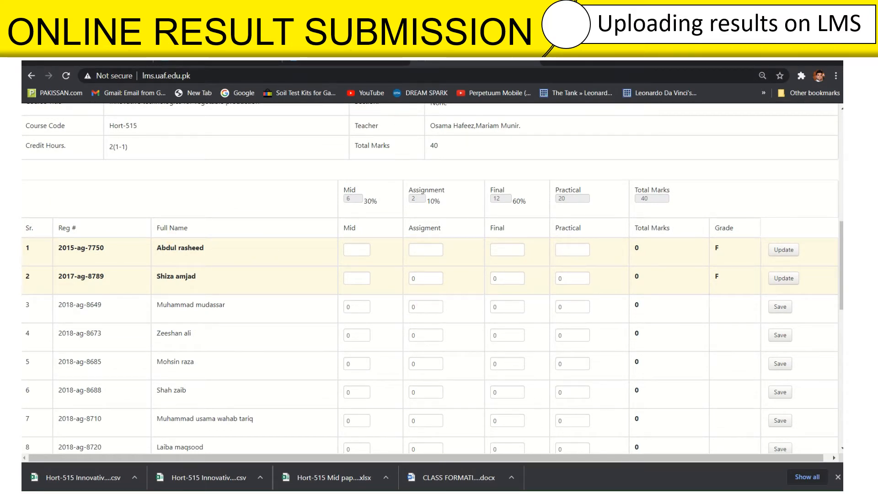
{"action": "left_click_drag", "start_coordinate": [598, 63], "coordinate": [841, 173]}
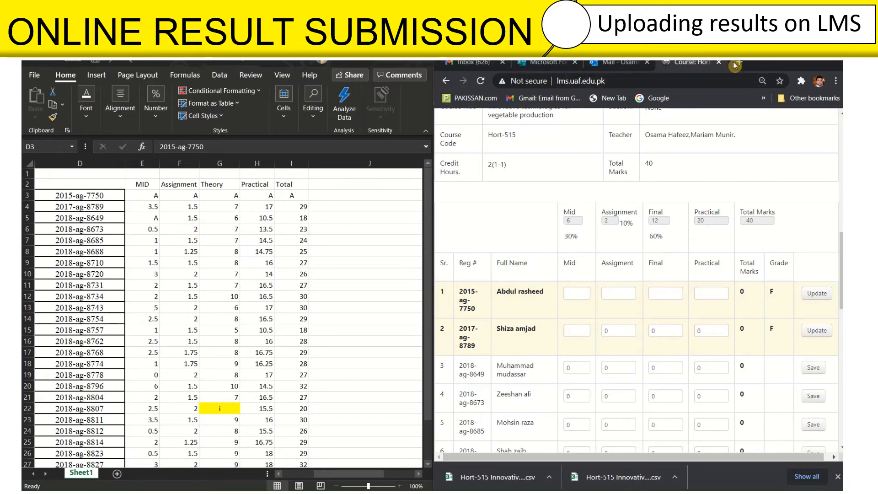
{"action": "left_click_drag", "start_coordinate": [761, 59], "coordinate": [840, 221]}
{"action": "left_click", "coordinate": [143, 200]}
{"action": "left_click", "coordinate": [146, 206]}
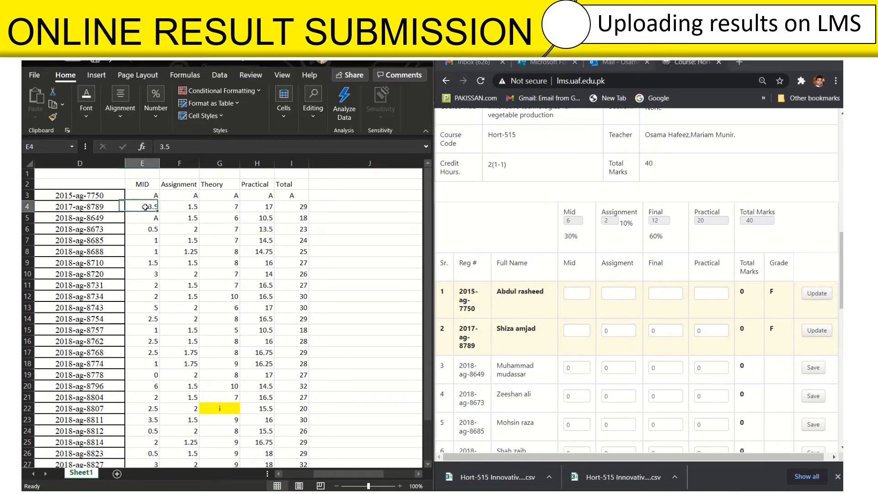
- Enter A for Mid, Assignment, Final and Practical for the first student and update the record
{"action": "left_click", "coordinate": [583, 294]}
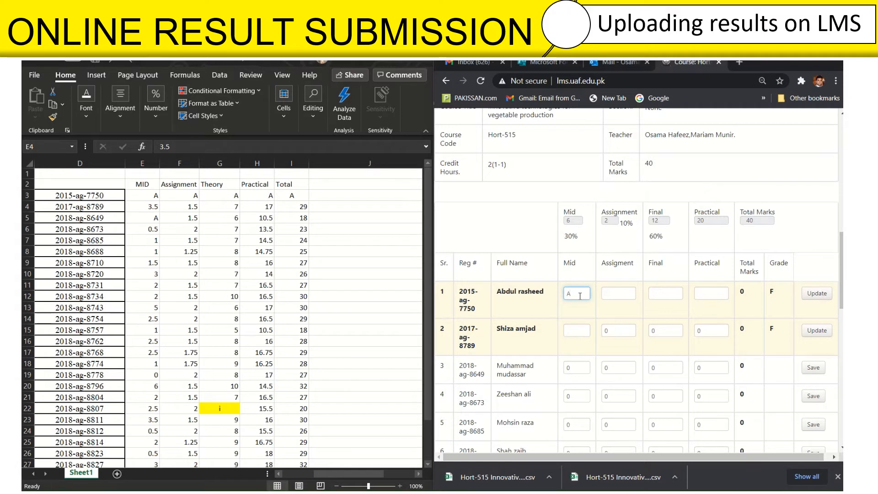
{"action": "key", "text": "Tab"}
{"action": "key", "text": "Tab"}
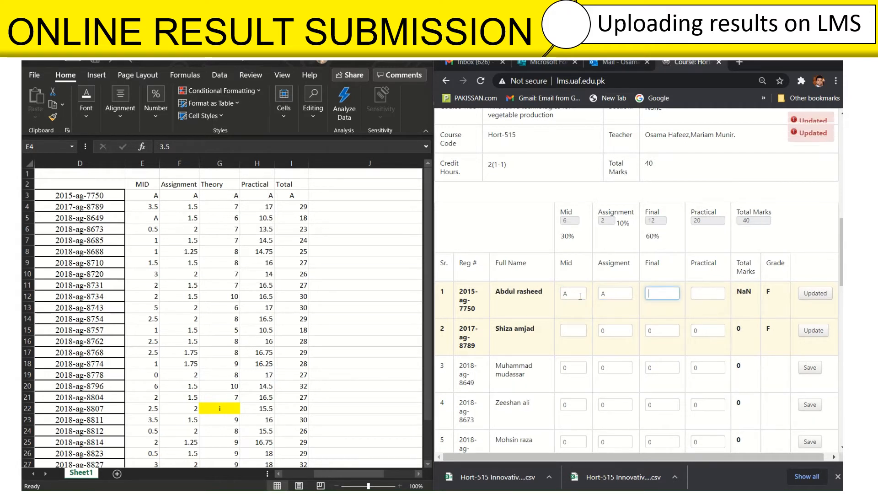
{"action": "type", "text": "A"}
{"action": "key", "text": "Tab"}
{"action": "type", "text": "A"}
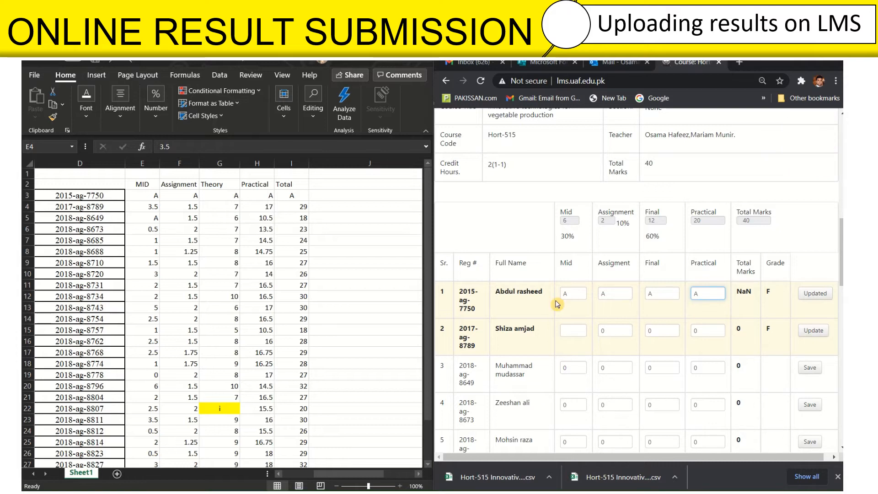
{"action": "left_click", "coordinate": [801, 298]}
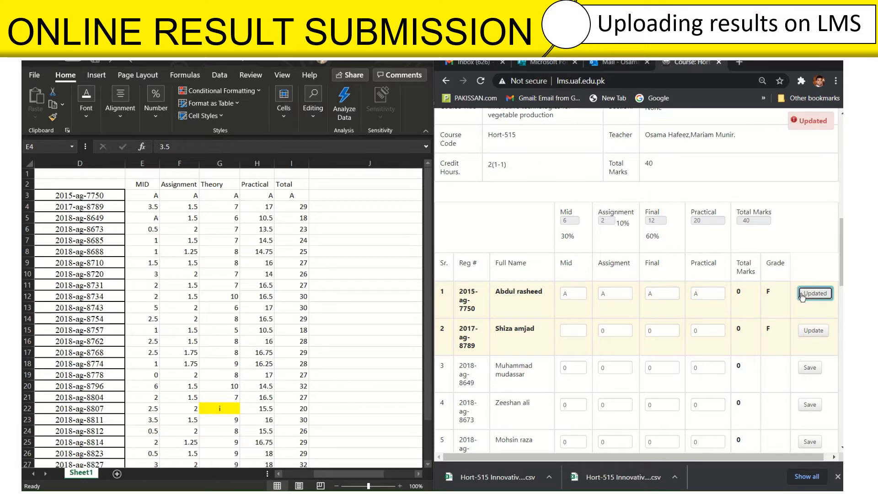
- Enter Mid 3.5, Assignment 1.5, Final 7 and Practical 17 for the second student and update the record
{"action": "key", "text": "Tab"}
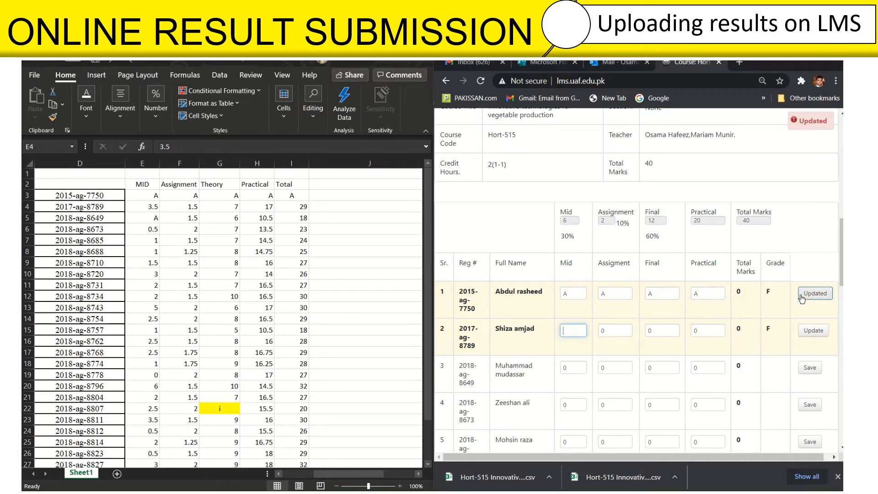
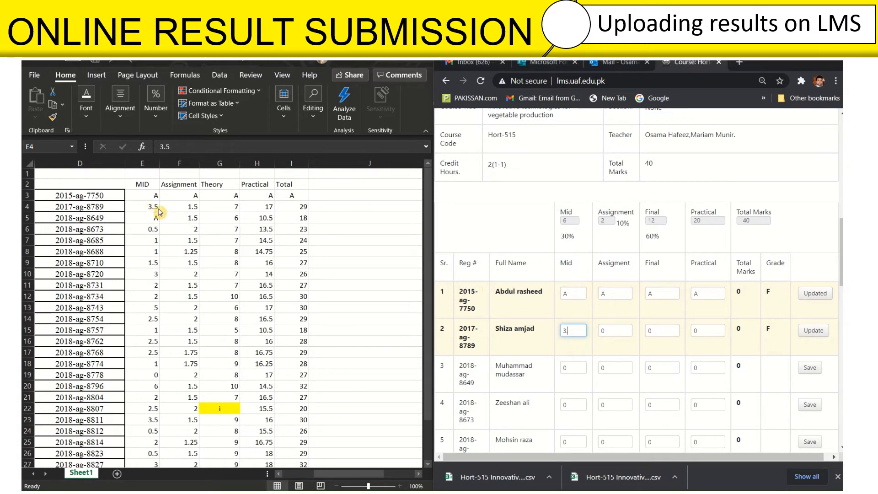
{"action": "type", "text": ".5"}
{"action": "key", "text": "Tab"}
{"action": "type", "text": "1.5"}
{"action": "key", "text": "Tab"}
{"action": "type", "text": "7"}
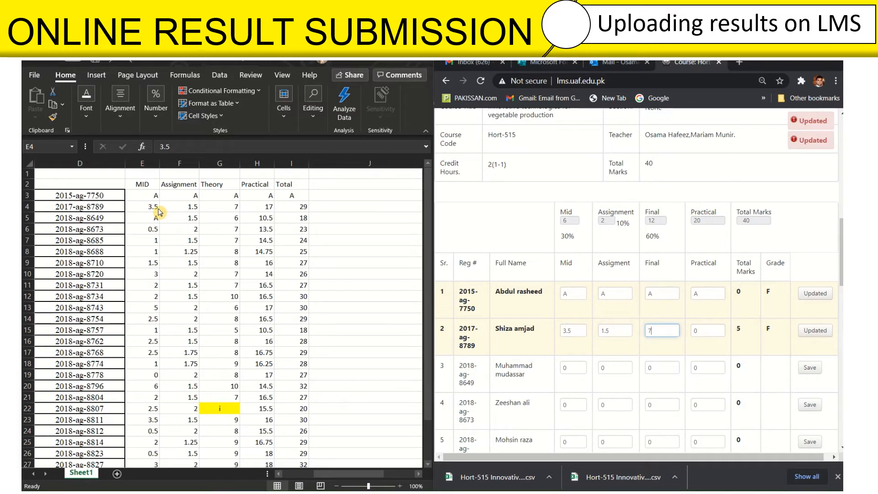
{"action": "key", "text": "Tab"}
{"action": "type", "text": "17"}
{"action": "key", "text": "Tab"}
{"action": "key", "text": "Return"}
{"action": "key", "text": "Tab"}
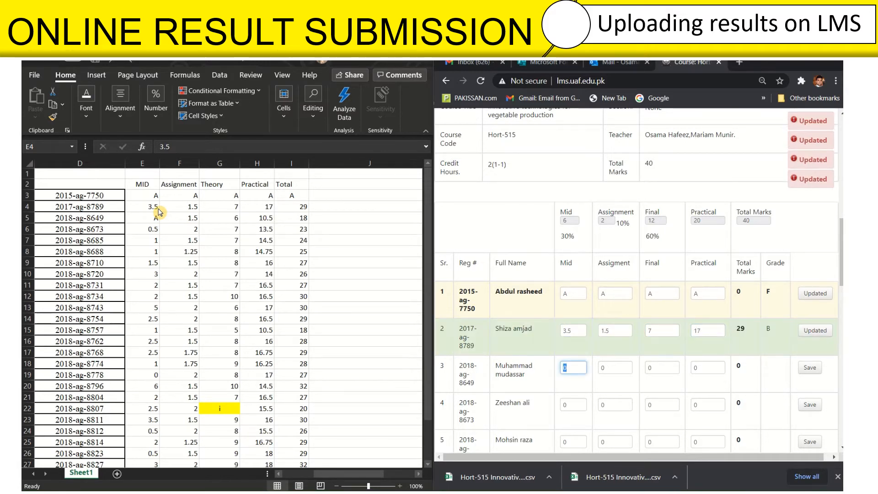
- Enter Mid A, Assignment 1.5, Final 6 and Practical 10.5 for the third student
{"action": "type", "text": "A"}
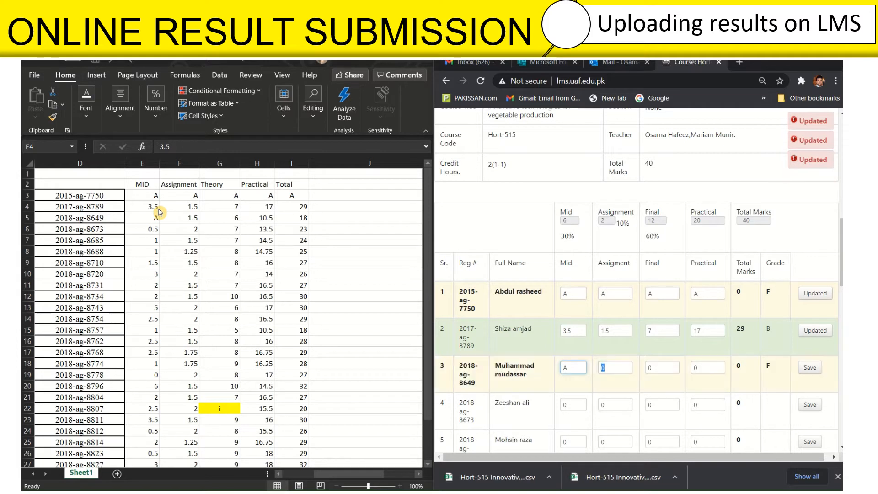
{"action": "key", "text": "Tab"}
{"action": "type", "text": "1.5"}
{"action": "key", "text": "Tab"}
{"action": "type", "text": "6"}
{"action": "key", "text": "Tab"}
{"action": "type", "text": "10.5"}
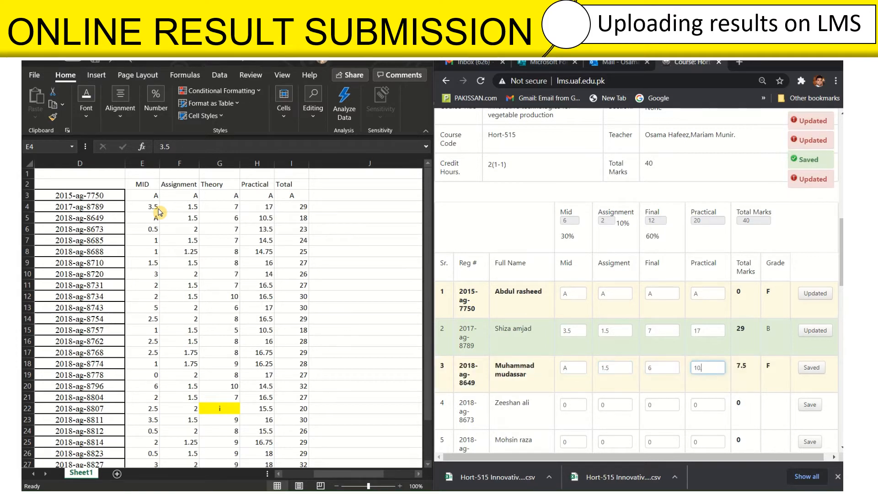
{"action": "key", "text": "Tab"}
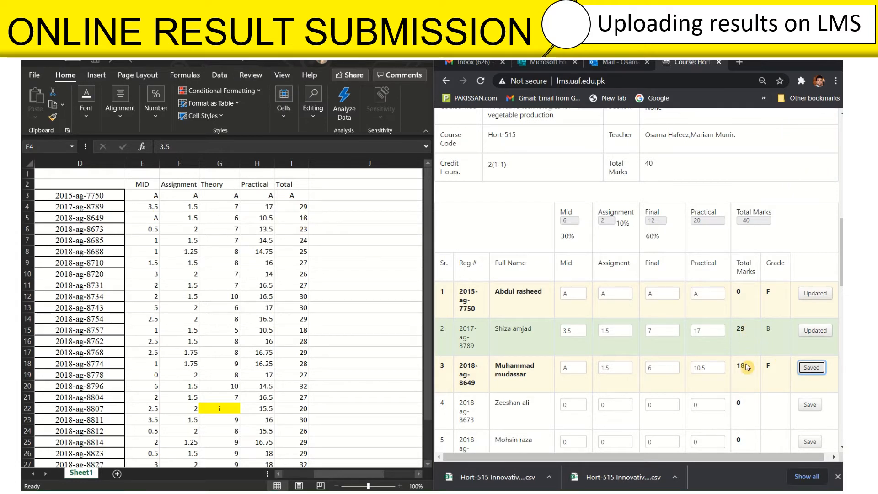
{"action": "key", "text": "Tab"}
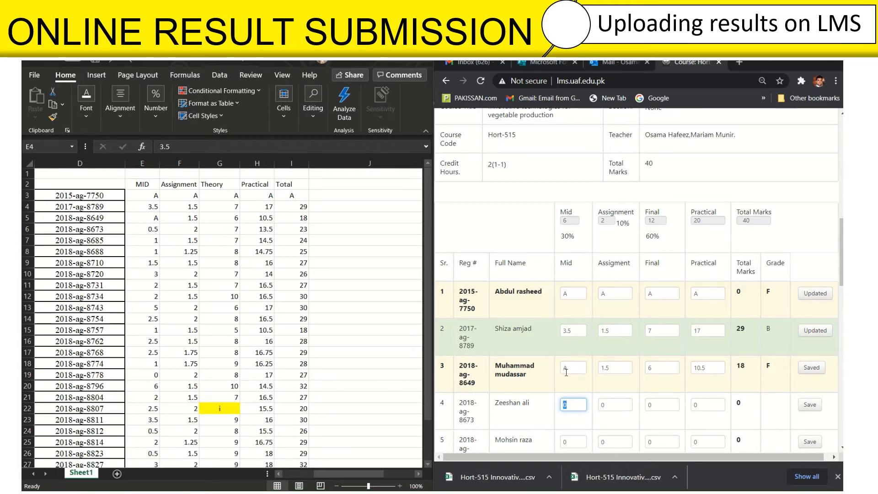
{"action": "left_click_drag", "start_coordinate": [569, 368], "coordinate": [562, 372]}
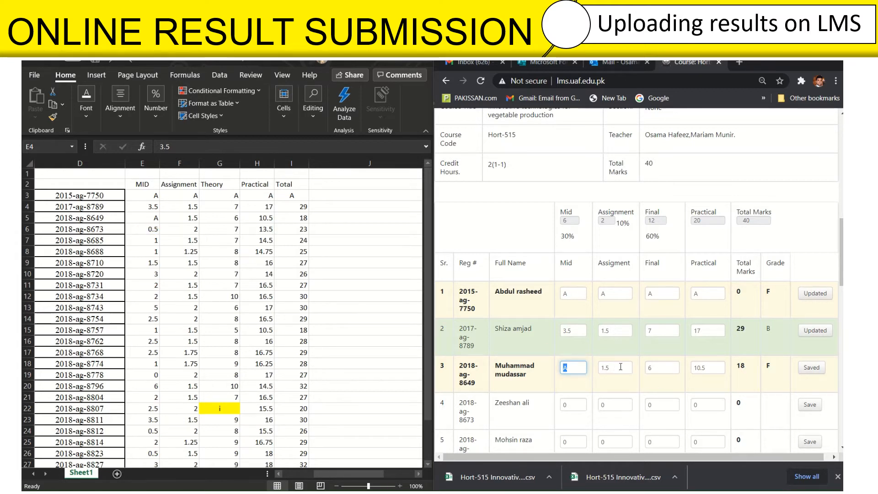
- Enter Mid 0.5, Assignment 2, Final 7 and Practical 13.5 for the fourth student
{"action": "left_click", "coordinate": [577, 405]}
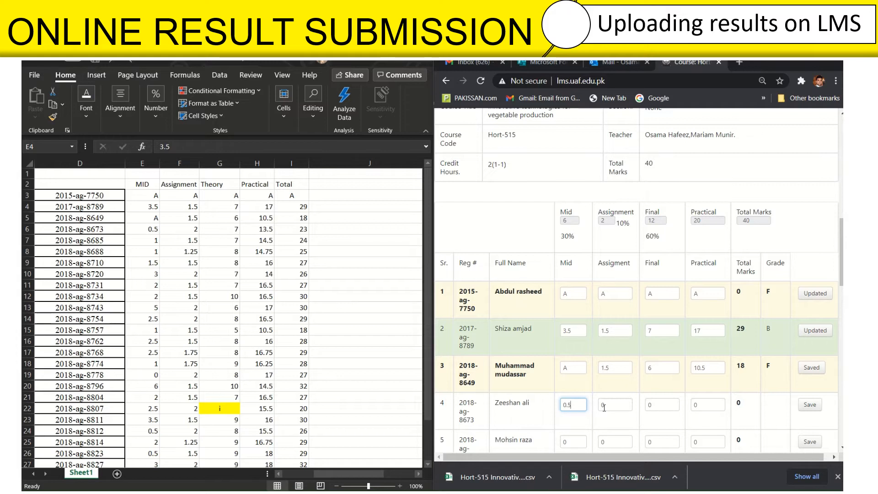
{"action": "left_click", "coordinate": [604, 405]}
{"action": "type", "text": "2"}
{"action": "key", "text": "Tab"}
{"action": "type", "text": "7"}
{"action": "key", "text": "Tab"}
{"action": "type", "text": "13"}
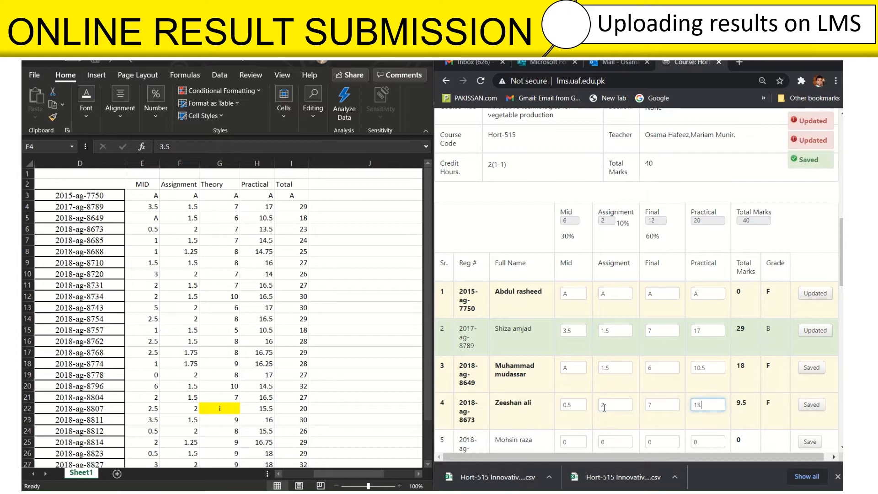
{"action": "type", "text": ".5"}
{"action": "key", "text": "Tab"}
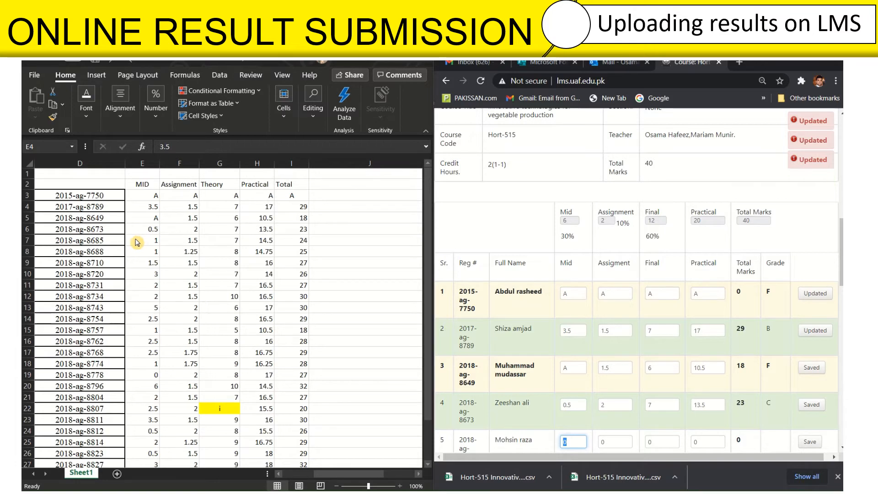
- Enter Mid 1, Assignment 1.5, Final 7 and Practical 14.5 for the fifth student
{"action": "type", "text": "1"}
{"action": "key", "text": "Tab"}
{"action": "type", "text": "1.5"}
{"action": "key", "text": "Tab"}
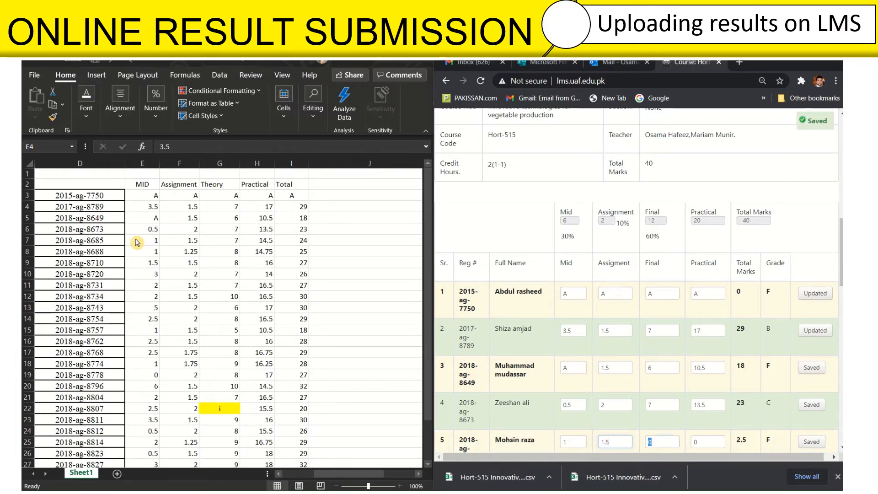
{"action": "type", "text": "7"}
{"action": "key", "text": "Tab"}
{"action": "type", "text": "14.5"}
{"action": "key", "text": "Tab"}
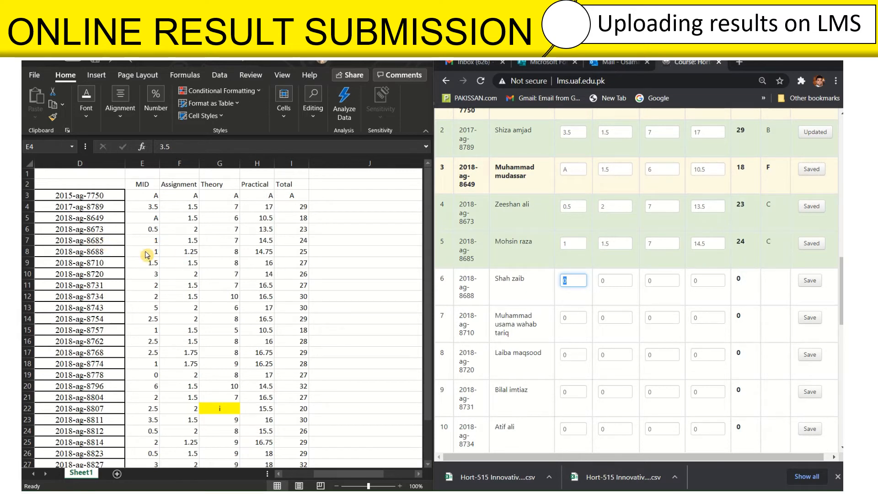
- Enter Mid 1, Assignment 1.25, Final 8 and Practical 14.75 for the sixth student
{"action": "key", "text": "Tab"}
{"action": "type", "text": "1.25"}
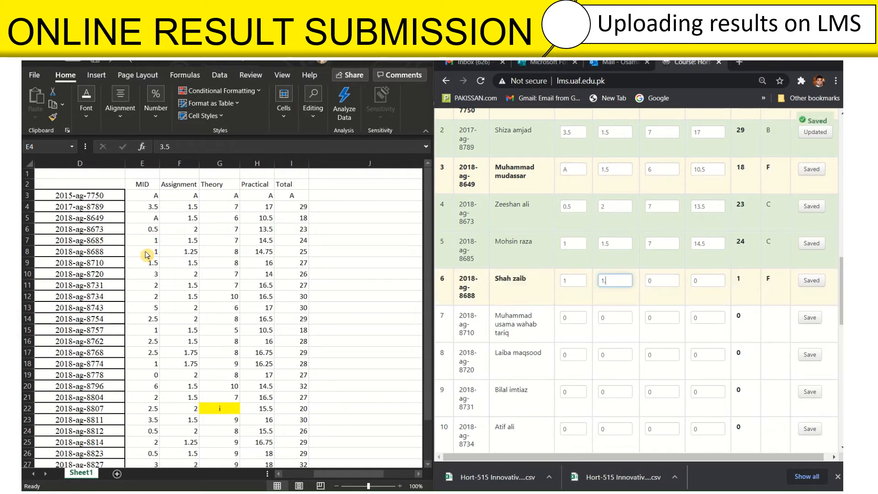
{"action": "key", "text": "Tab"}
{"action": "key", "text": "Tab"}
{"action": "type", "text": "1"}
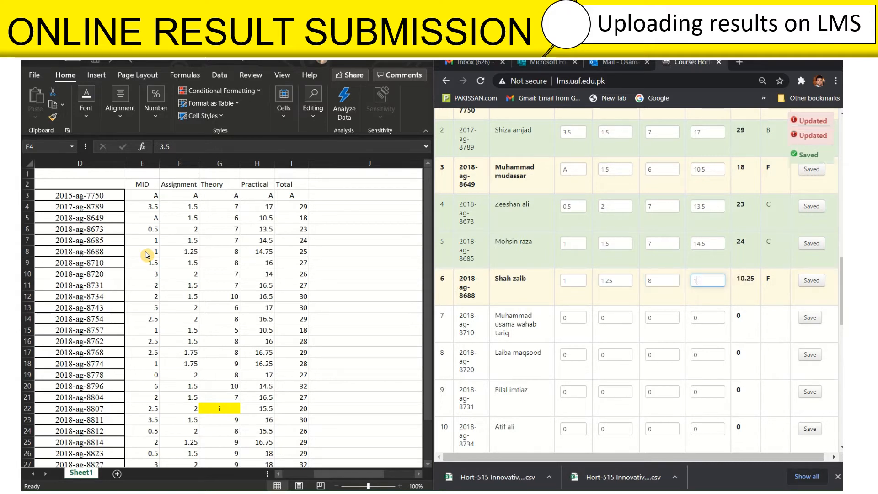
{"action": "type", "text": "4.75"}
{"action": "key", "text": "Tab"}
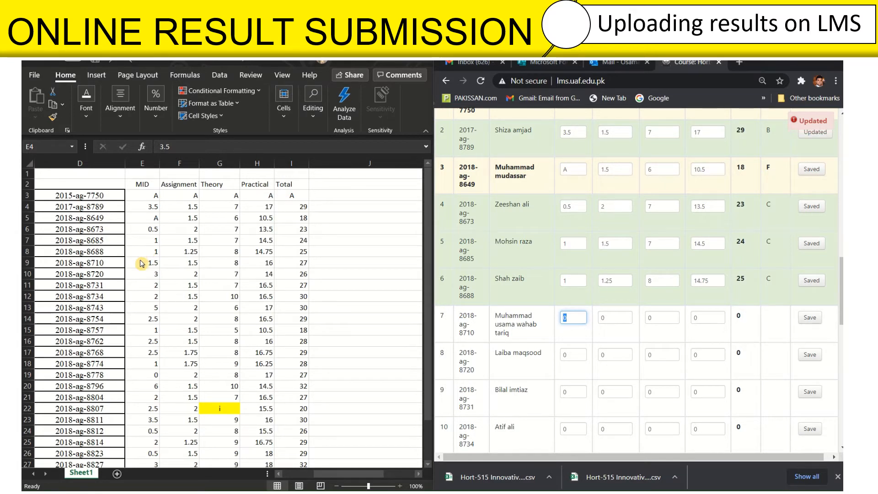
- Enter Mid 1.5, Assignment 1.5, Final 8 and Practical 16 for the seventh student and save the record
{"action": "type", "text": "1.5"}
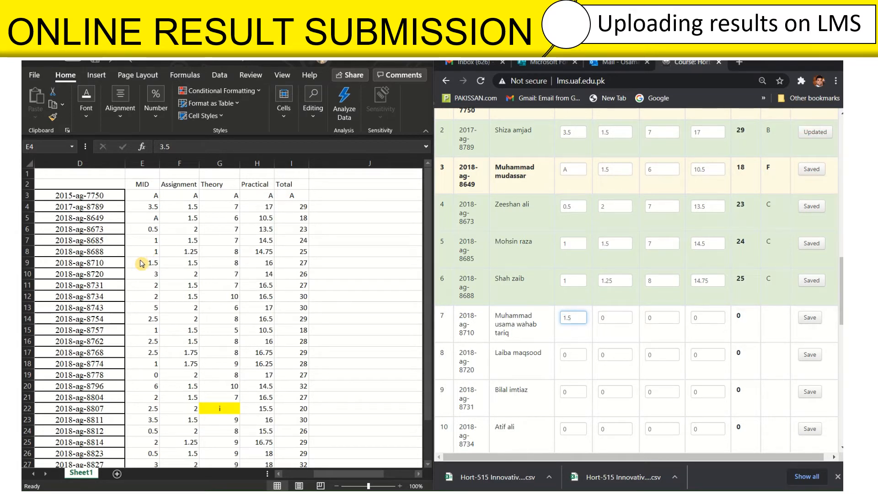
{"action": "key", "text": "Tab"}
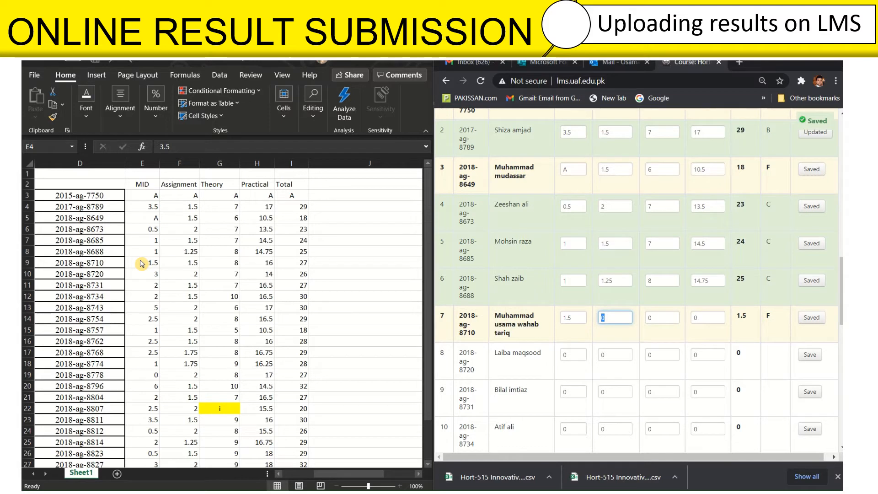
{"action": "key", "text": "Tab"}
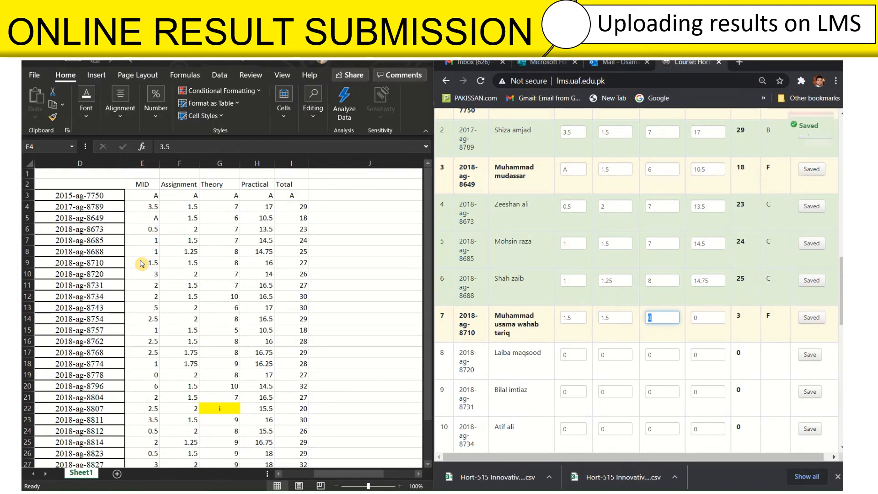
{"action": "type", "text": "8"}
{"action": "key", "text": "Tab"}
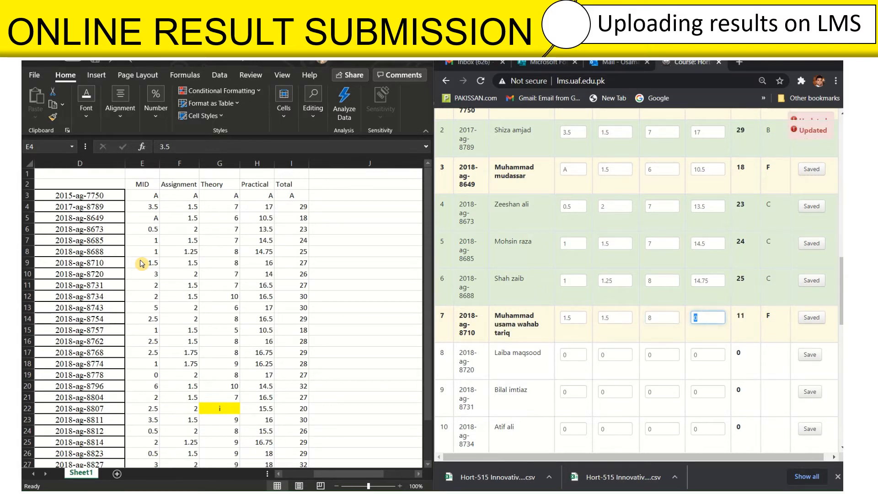
{"action": "type", "text": "16"}
{"action": "key", "text": "Tab"}
{"action": "key", "text": "Return"}
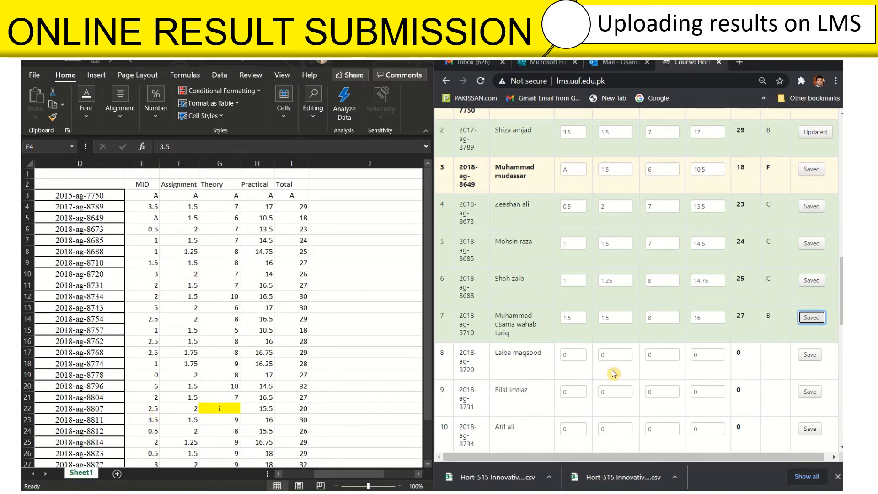
{"action": "mouse_move", "coordinate": [367, 68]}
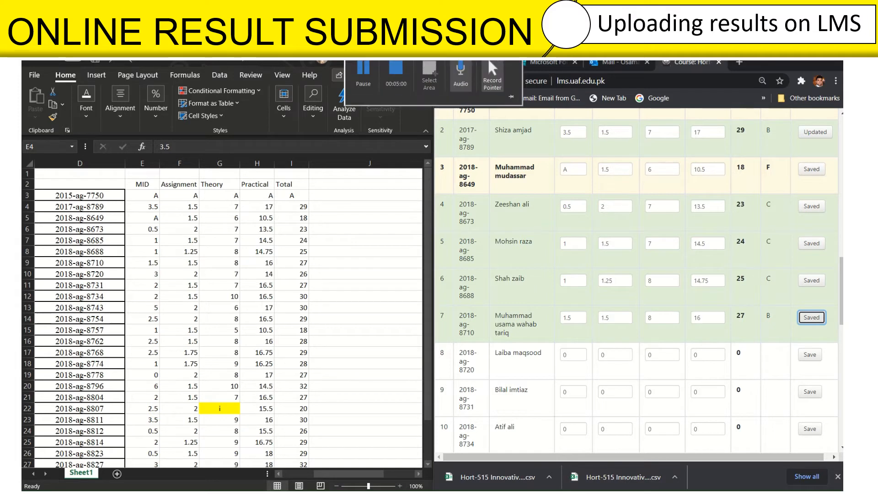
{"action": "left_click", "coordinate": [367, 68]}
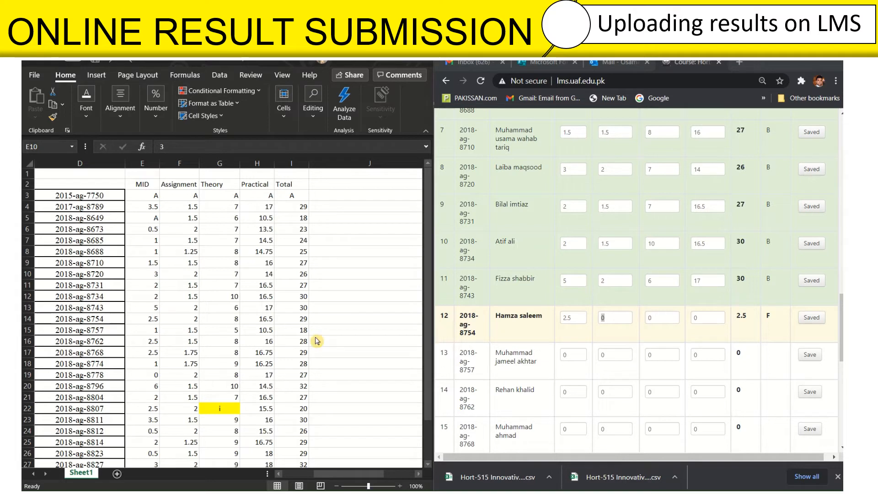
- Locate the twelfth student's marks in Excel row 14 and enter Assignment 2, Final 8 and Practical 16.5 in the award list
{"action": "left_click", "coordinate": [97, 328]}
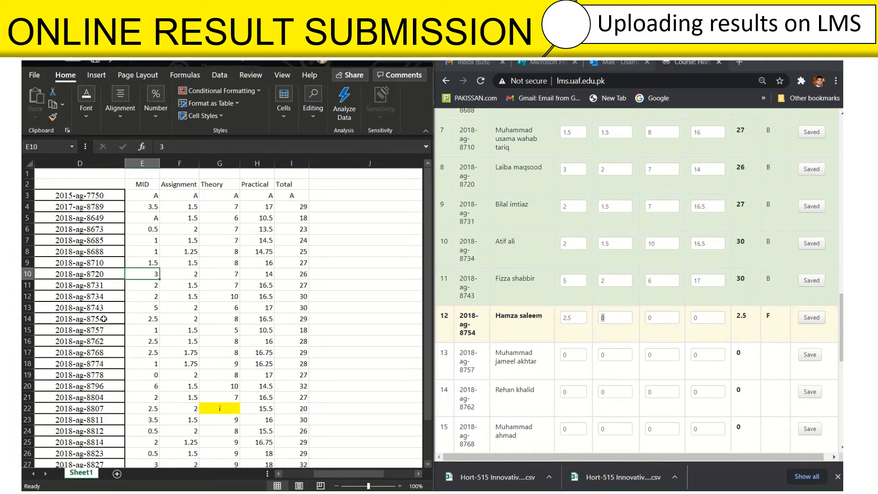
{"action": "left_click_drag", "start_coordinate": [300, 316], "coordinate": [46, 316]}
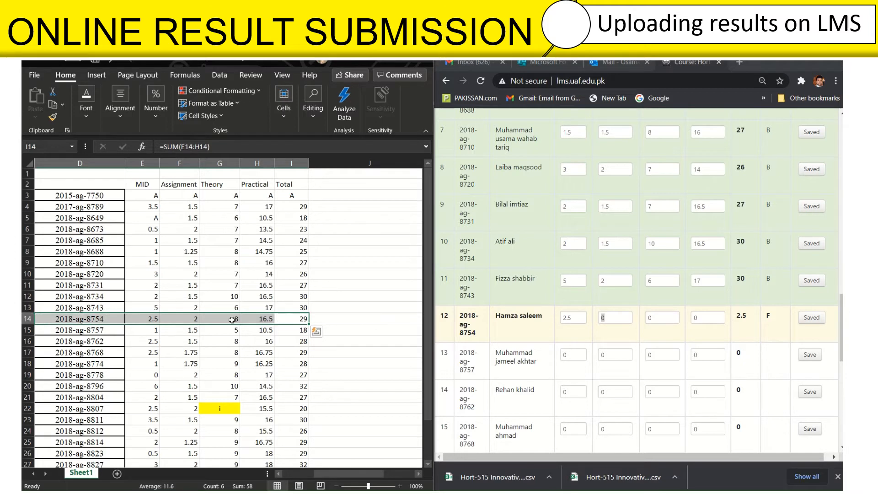
{"action": "left_click", "coordinate": [574, 318]}
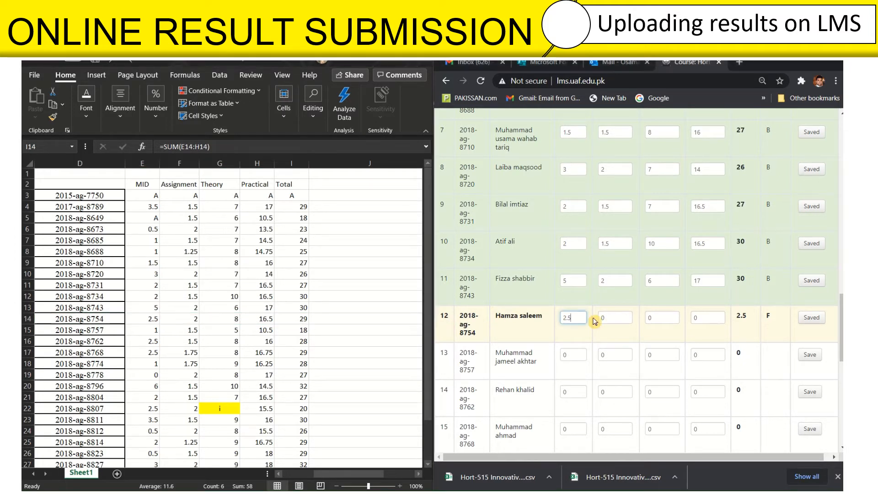
{"action": "left_click", "coordinate": [601, 318]}
{"action": "left_click", "coordinate": [70, 319]}
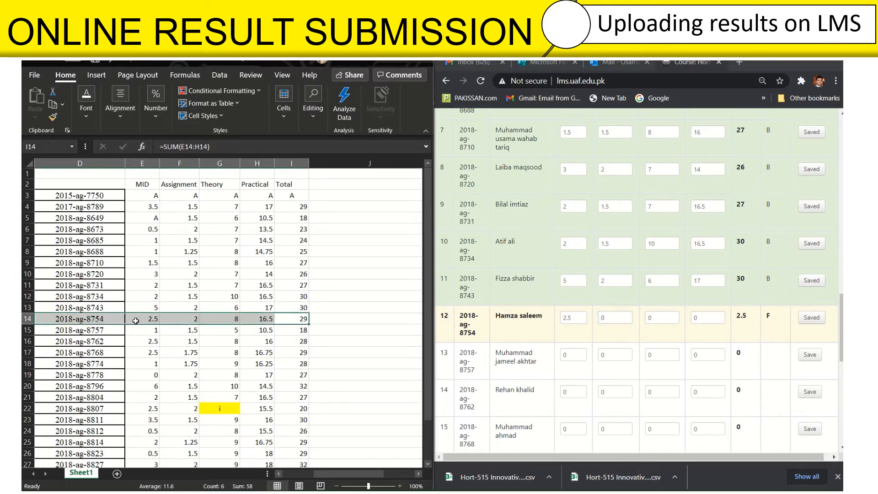
{"action": "left_click", "coordinate": [577, 321]}
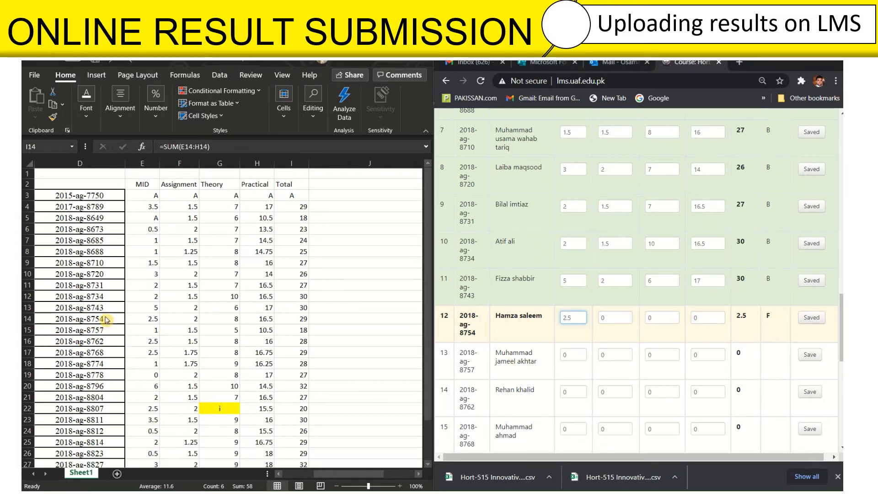
{"action": "key", "text": "Tab"}
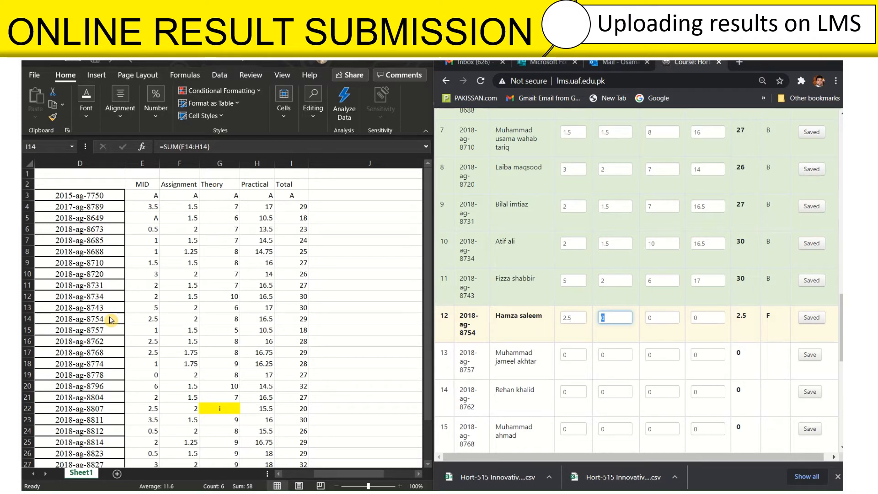
{"action": "type", "text": "2"}
{"action": "key", "text": "Tab"}
{"action": "type", "text": "8"}
{"action": "key", "text": "Tab"}
{"action": "type", "text": "16.5"}
{"action": "key", "text": "Tab"}
{"action": "key", "text": "Tab"}
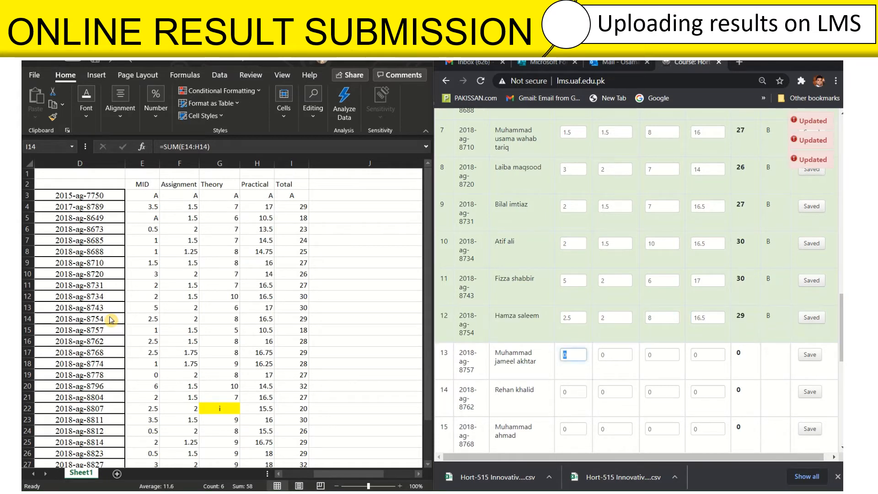
- Enter Mid 1, Assignment 1.5, Final 5 and Practical 10.5 for the thirteenth student
{"action": "type", "text": "1"}
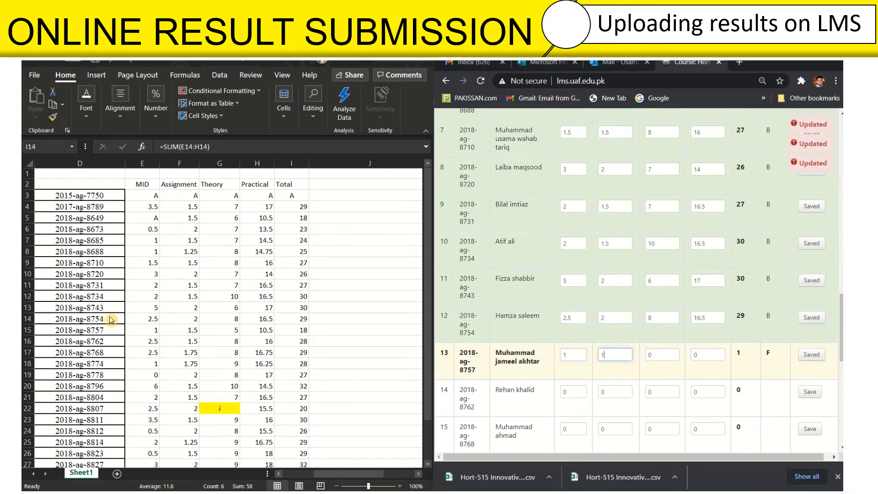
{"action": "key", "text": "Tab"}
{"action": "type", "text": "1.5"}
{"action": "key", "text": "Tab"}
{"action": "type", "text": "5"}
{"action": "key", "text": "Tab"}
{"action": "type", "text": "10.5"}
{"action": "key", "text": "Tab"}
{"action": "key", "text": "Tab"}
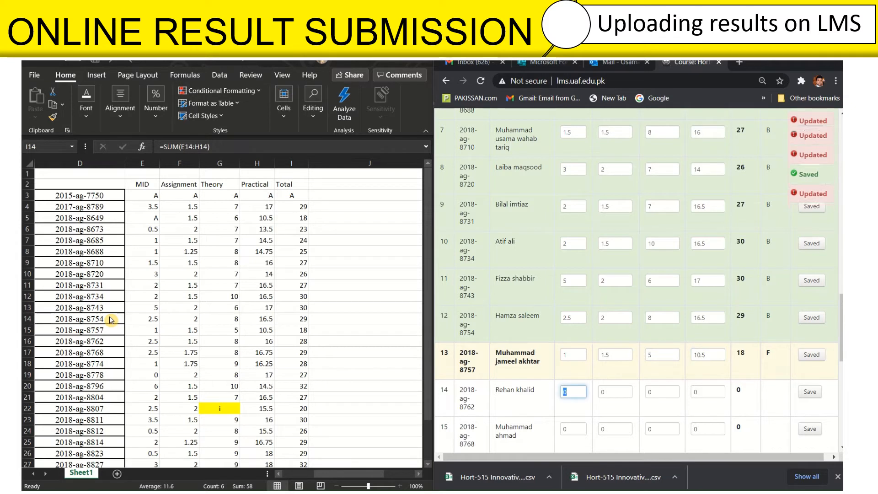
- Enter Mid 2.5, Assignment 1.75, Final 8 and Practical 16 for the fourteenth student
{"action": "type", "text": "2.5"}
{"action": "key", "text": "Tab"}
{"action": "type", "text": "16"}
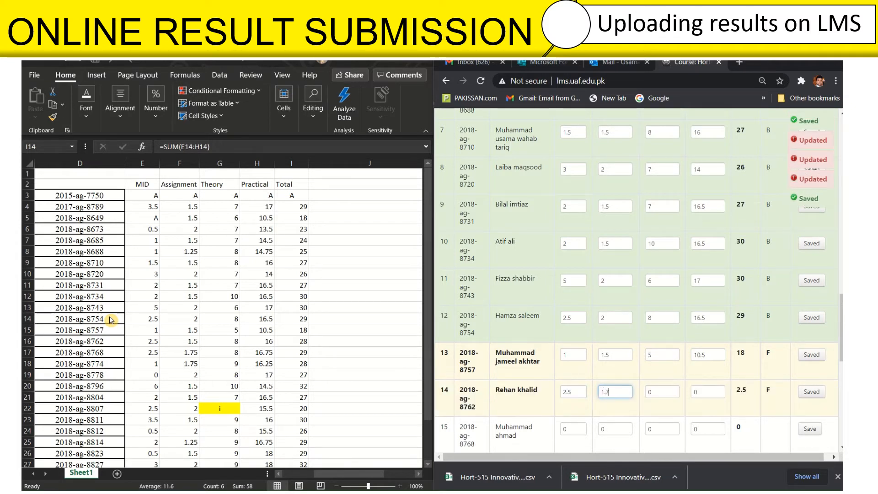
{"action": "type", "text": ".75"}
{"action": "key", "text": "Tab"}
{"action": "type", "text": "8"}
{"action": "key", "text": "Tab"}
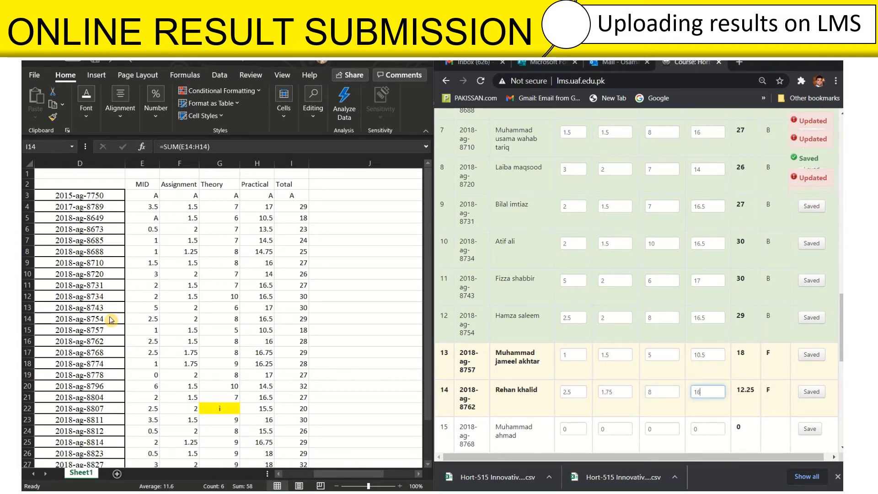
{"action": "type", "text": "16.75"}
{"action": "key", "text": "Tab"}
{"action": "key", "text": "Tab"}
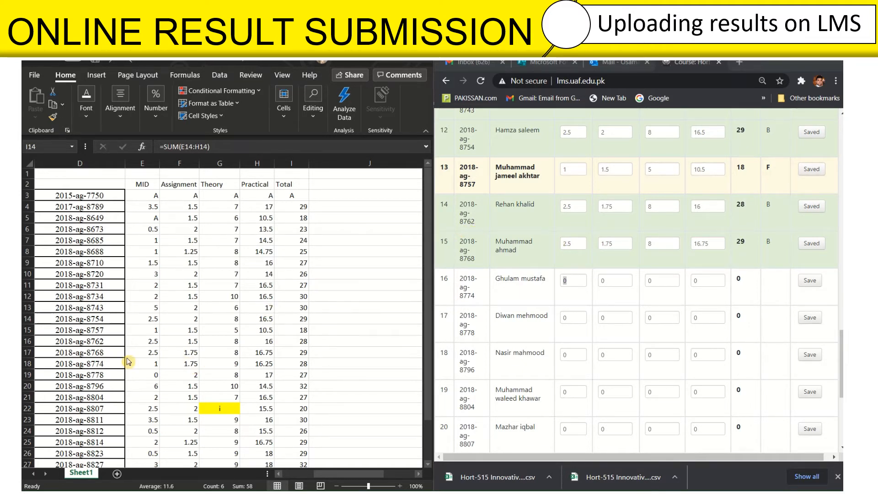
- Check the fourteenth student's marks against row 16 of the Excel sheet and correct the Assignment mark to 1.5 in the award list
{"action": "left_click", "coordinate": [141, 339]}
{"action": "left_click", "coordinate": [170, 339]}
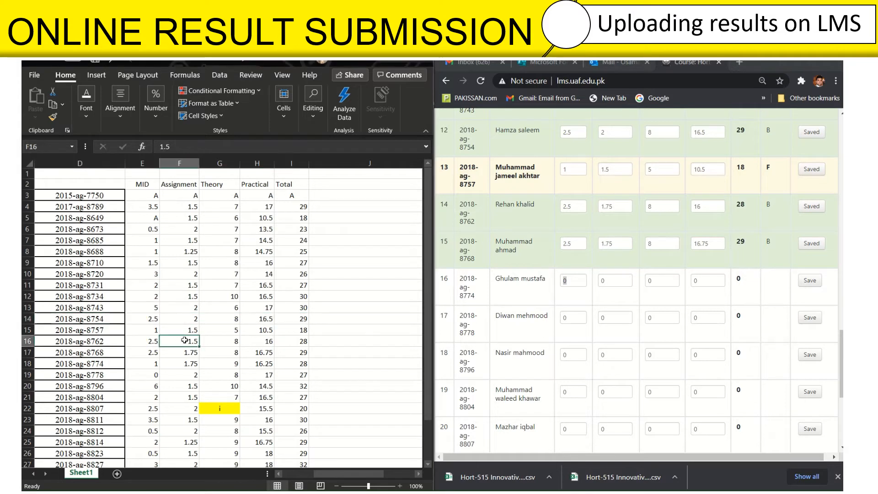
{"action": "left_click", "coordinate": [150, 352]}
{"action": "left_click", "coordinate": [181, 352]}
{"action": "left_click", "coordinate": [235, 352]}
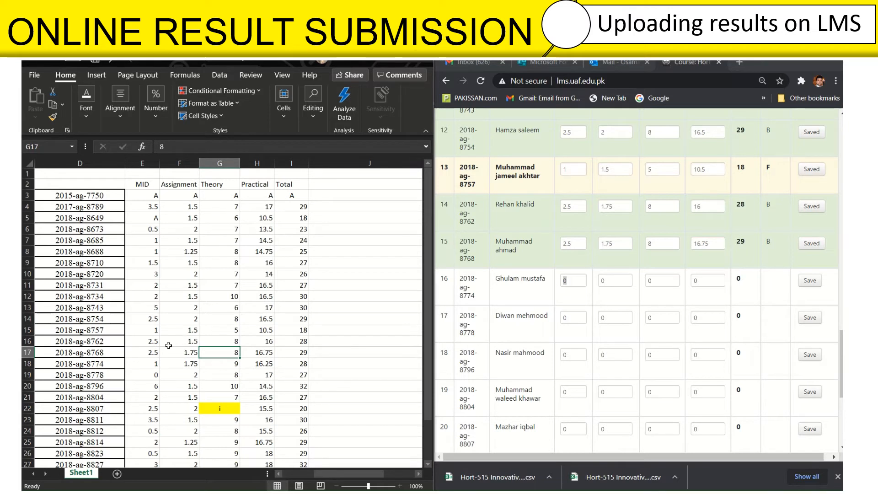
{"action": "left_click_drag", "start_coordinate": [149, 340], "coordinate": [259, 341]}
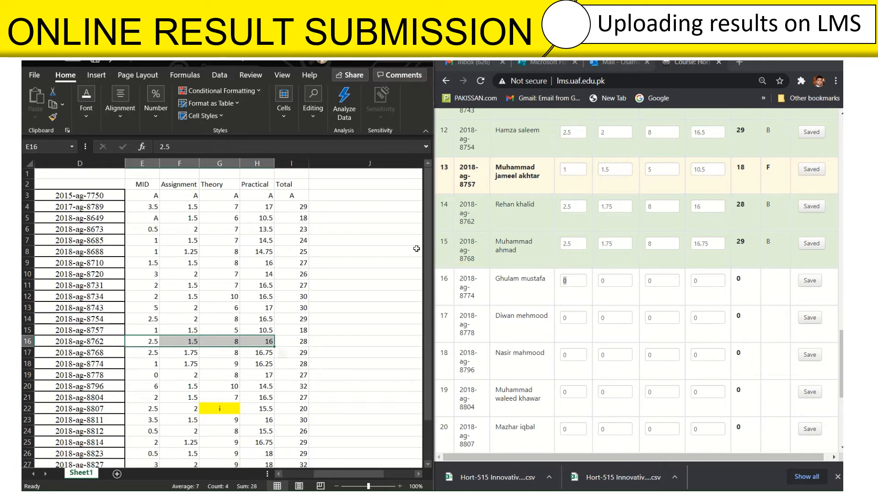
{"action": "left_click", "coordinate": [574, 208]}
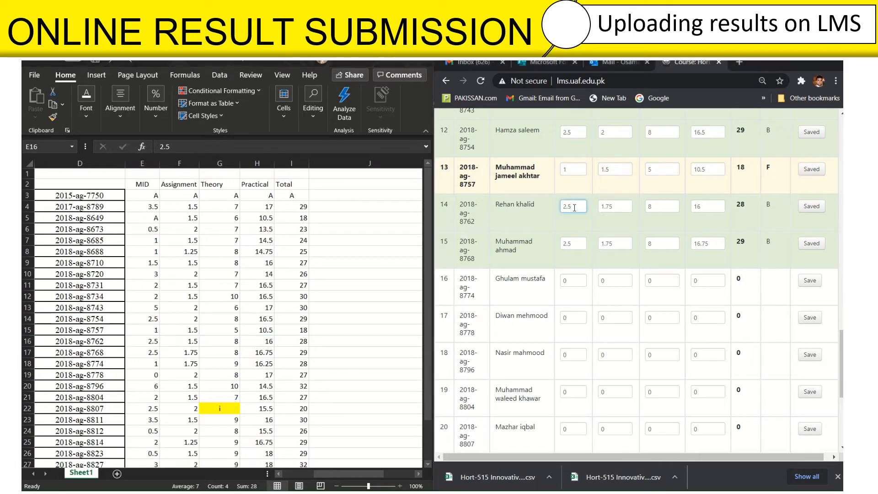
{"action": "key", "text": "Tab"}
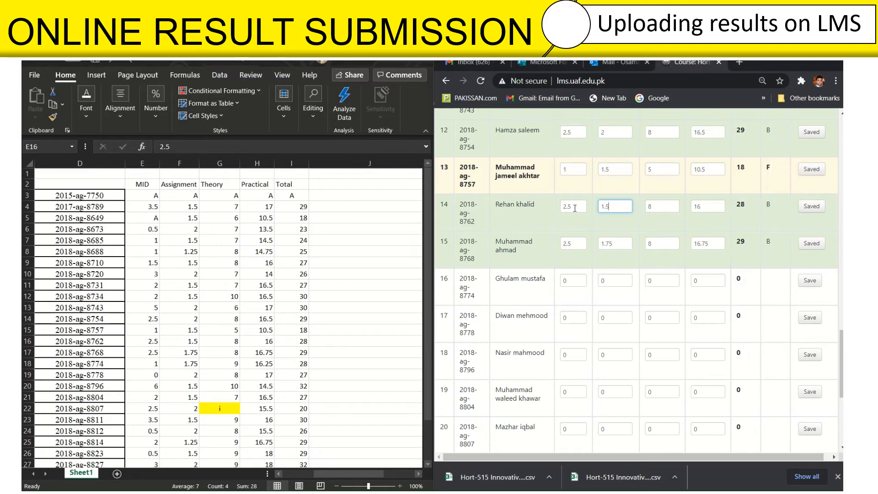
{"action": "type", "text": "1.5"}
{"action": "key", "text": "Tab"}
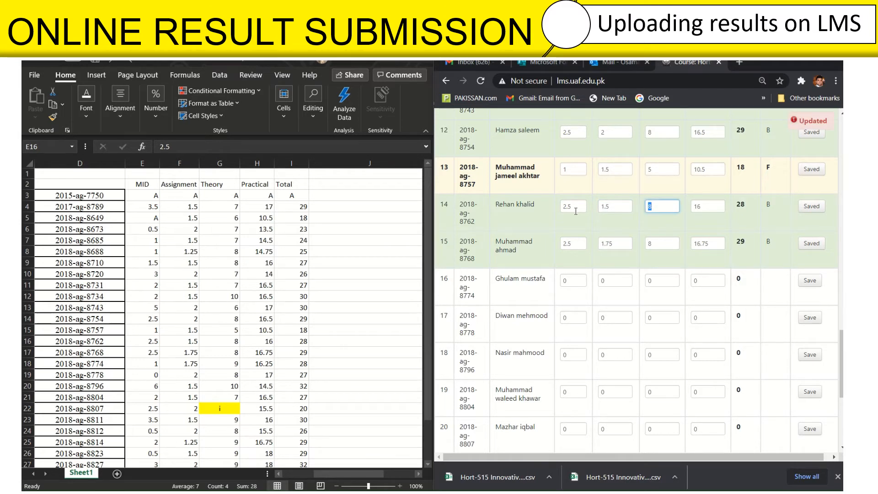
{"action": "key", "text": "Tab"}
{"action": "key", "text": "Tab"}
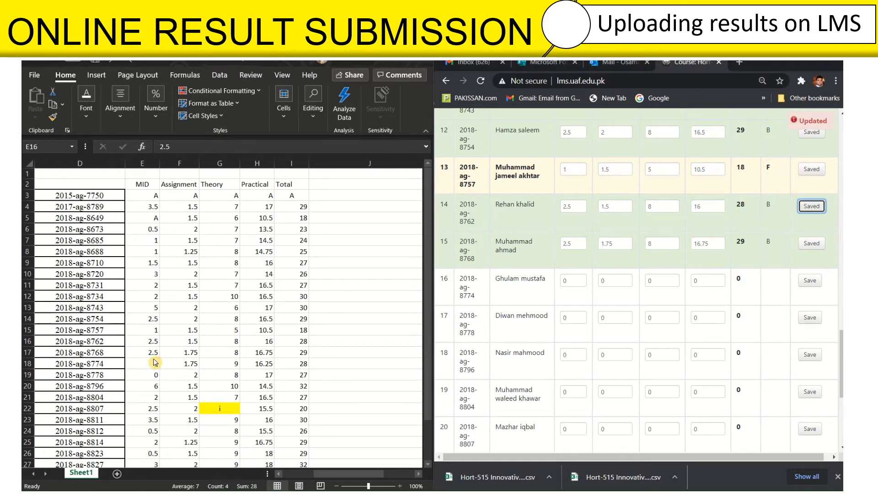
- Recheck the fourteenth student's marks and total in the Excel sheet, along with the fifteenth student's Mid mark
{"action": "left_click_drag", "start_coordinate": [147, 343], "coordinate": [288, 342]}
{"action": "left_click", "coordinate": [299, 344]}
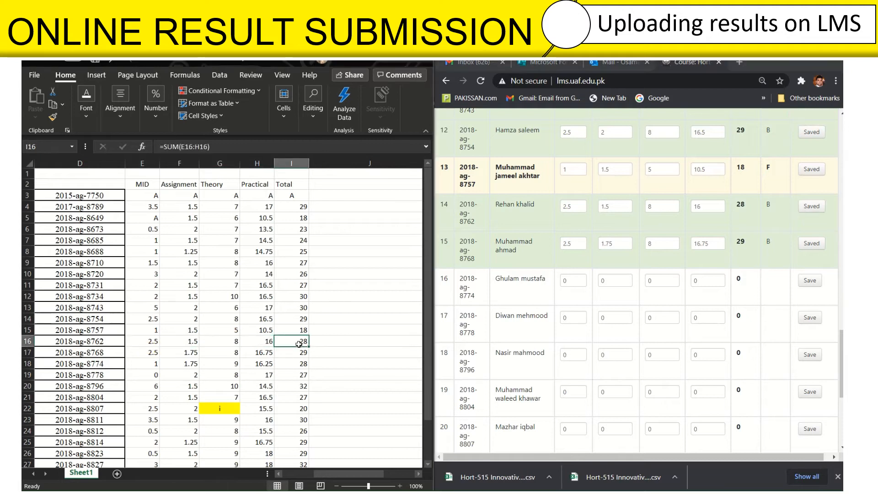
{"action": "left_click", "coordinate": [142, 352]}
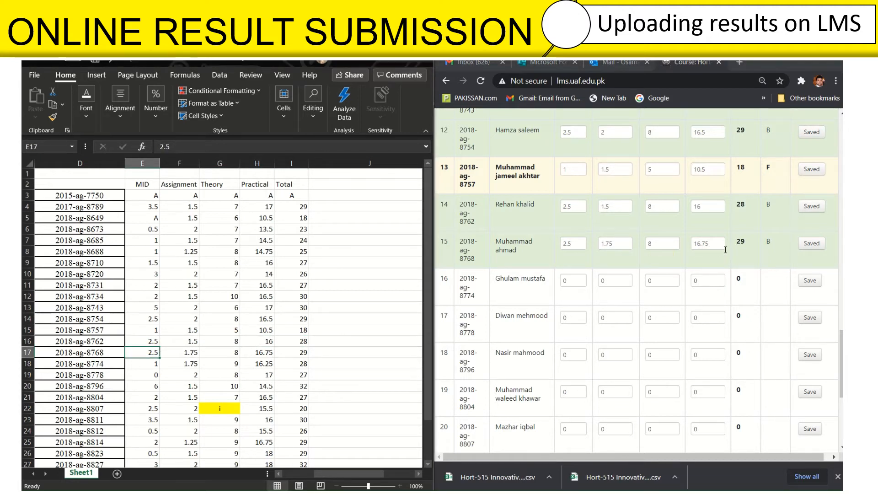
{"action": "mouse_move", "coordinate": [394, 64]}
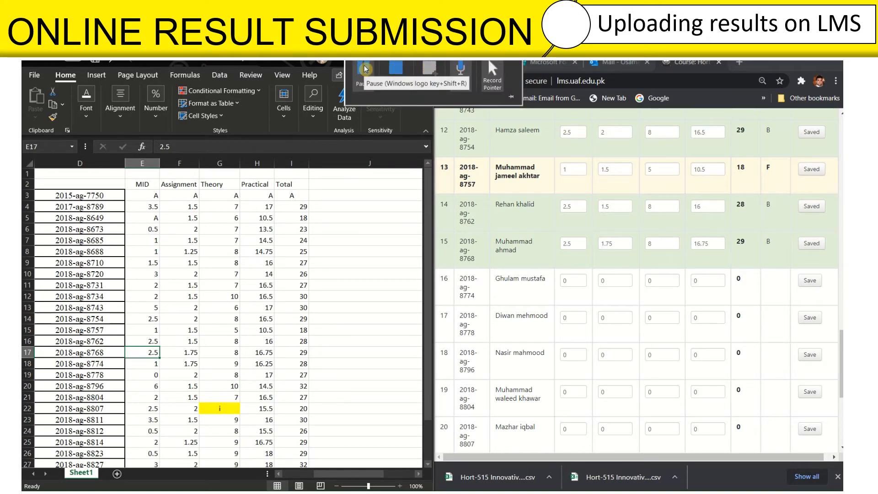
{"action": "left_click", "coordinate": [366, 68]}
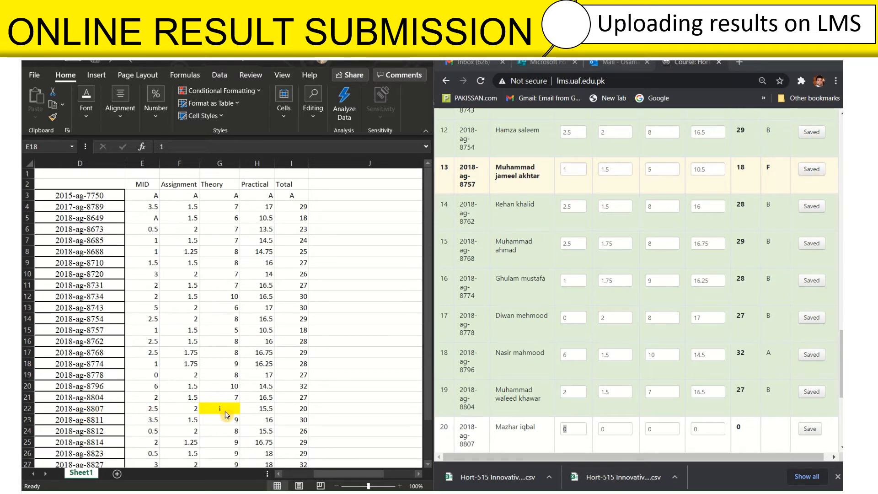
- Enter Mid 2.5, Assignment 2, Final i and Practical 15.5 for the twentieth student and save the row
{"action": "double_click", "coordinate": [570, 428]}
{"action": "left_click", "coordinate": [571, 428]}
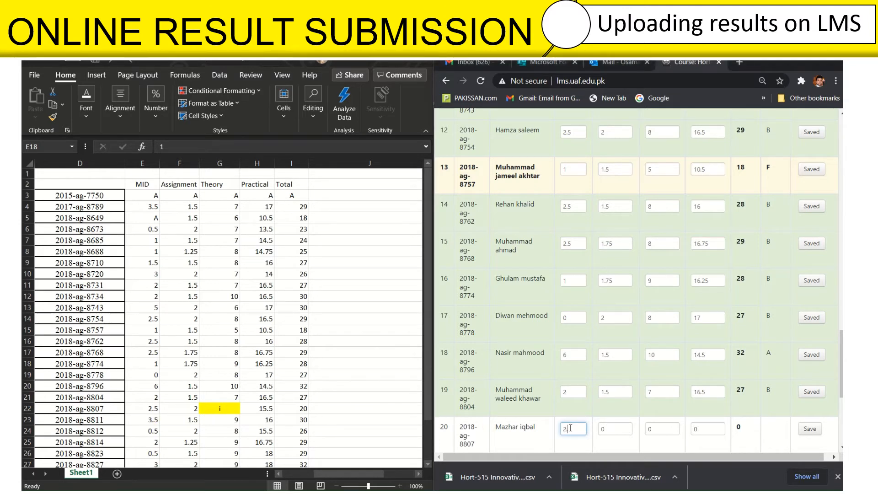
{"action": "type", "text": "2.5"}
{"action": "key", "text": "Tab"}
{"action": "key", "text": "Tab"}
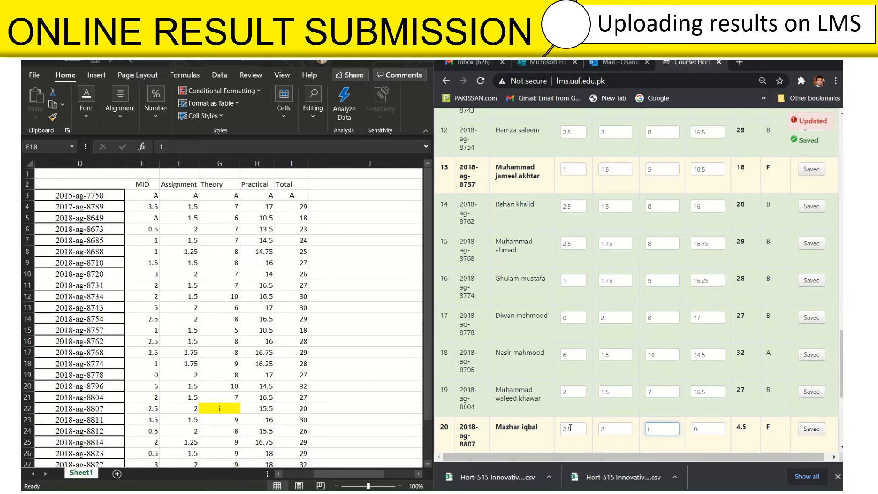
{"action": "type", "text": "i"}
{"action": "key", "text": "Tab"}
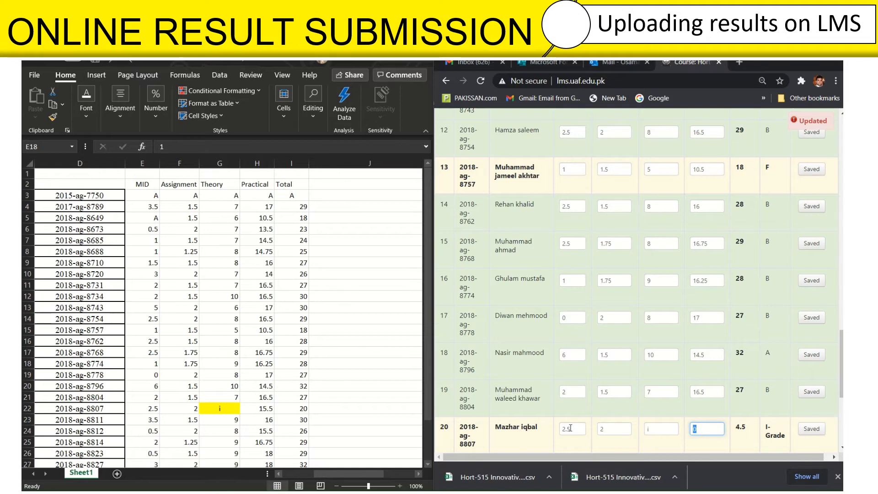
{"action": "type", "text": "15.5"}
{"action": "left_click", "coordinate": [810, 428]}
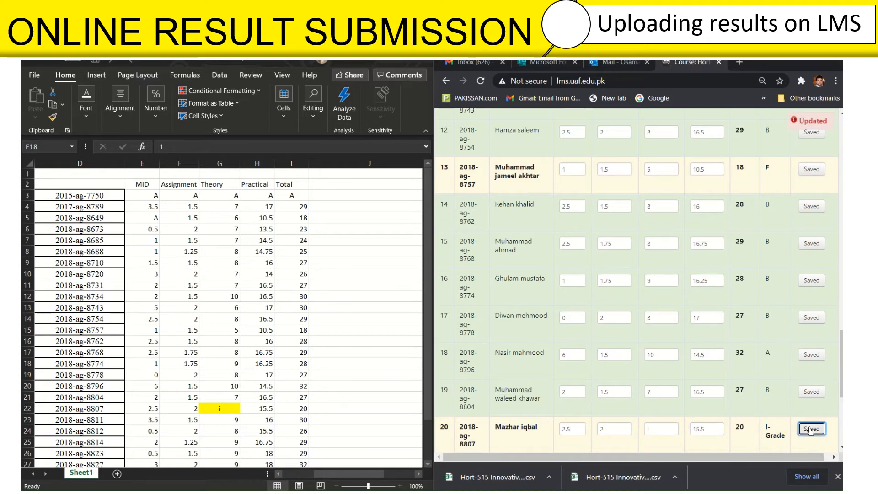
- Examine the twentieth student's total marks, Final entry and grade in the award list
{"action": "scroll", "coordinate": [810, 425], "scroll_direction": "down", "scroll_amount": 1}
{"action": "key", "text": "Tab"}
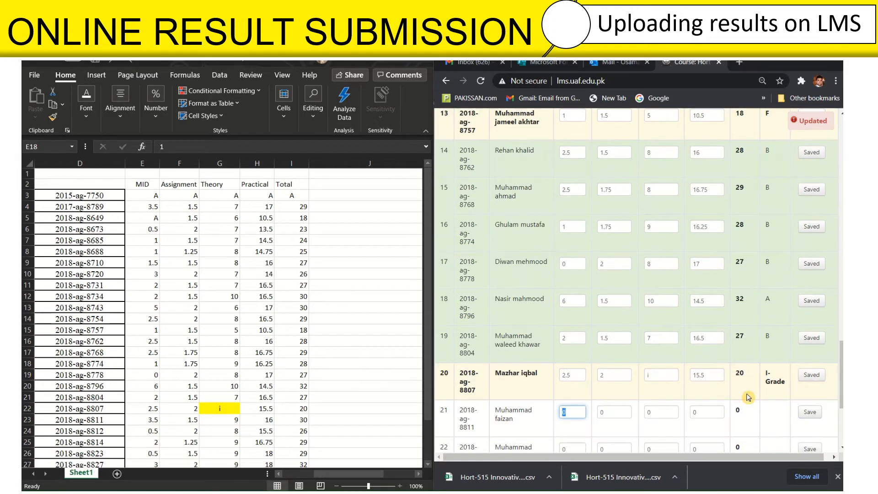
{"action": "left_click", "coordinate": [768, 371]}
{"action": "left_click_drag", "start_coordinate": [768, 370], "coordinate": [787, 387]}
{"action": "left_click", "coordinate": [778, 382]}
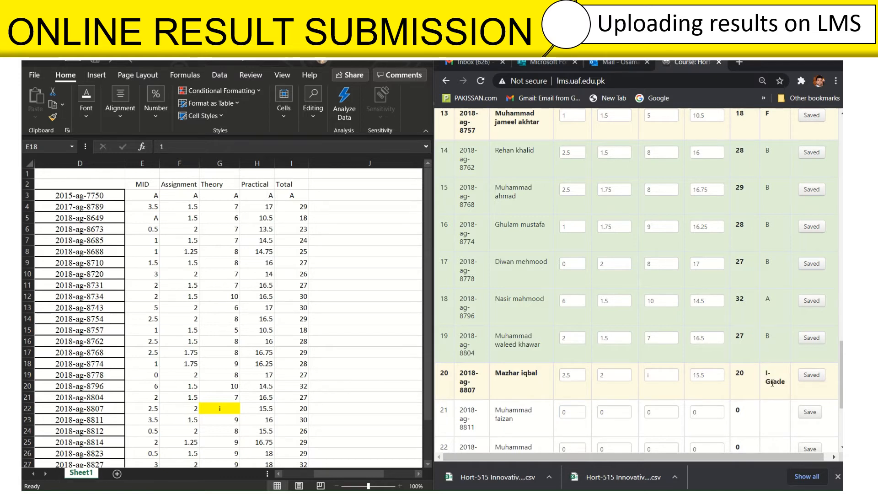
{"action": "double_click", "coordinate": [737, 373]}
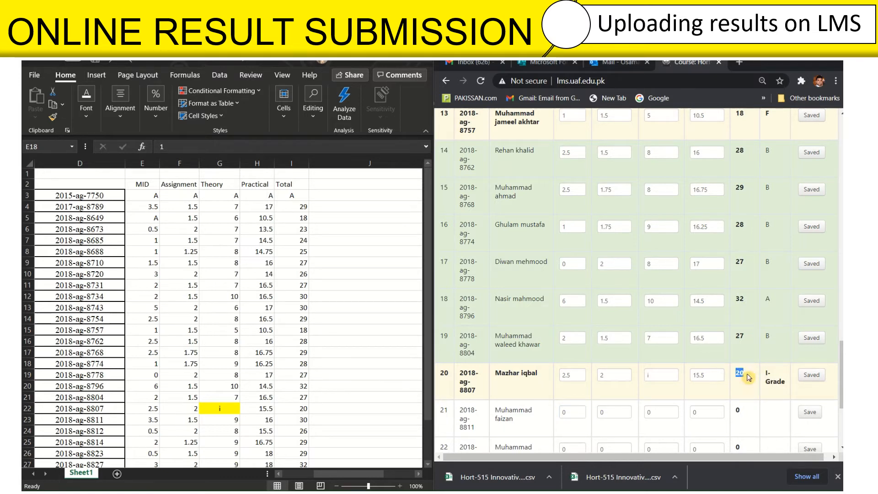
{"action": "left_click", "coordinate": [658, 375]}
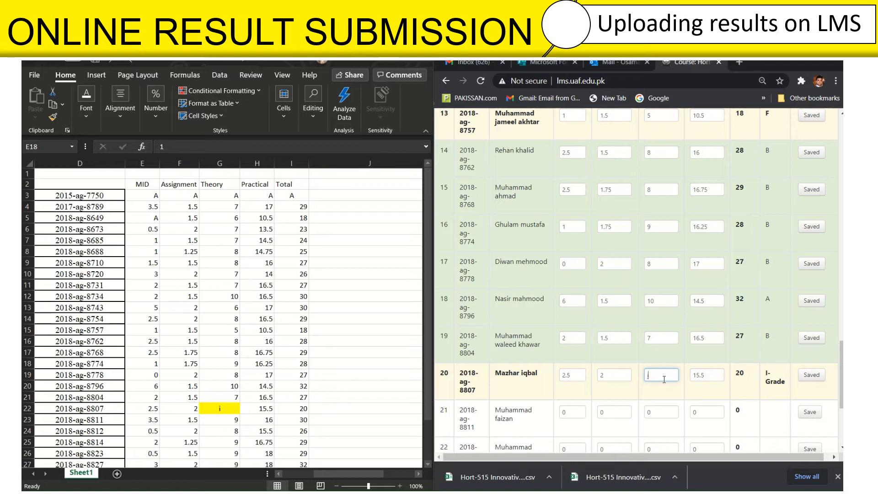
{"action": "left_click_drag", "start_coordinate": [766, 371], "coordinate": [789, 384]}
{"action": "left_click", "coordinate": [781, 387]}
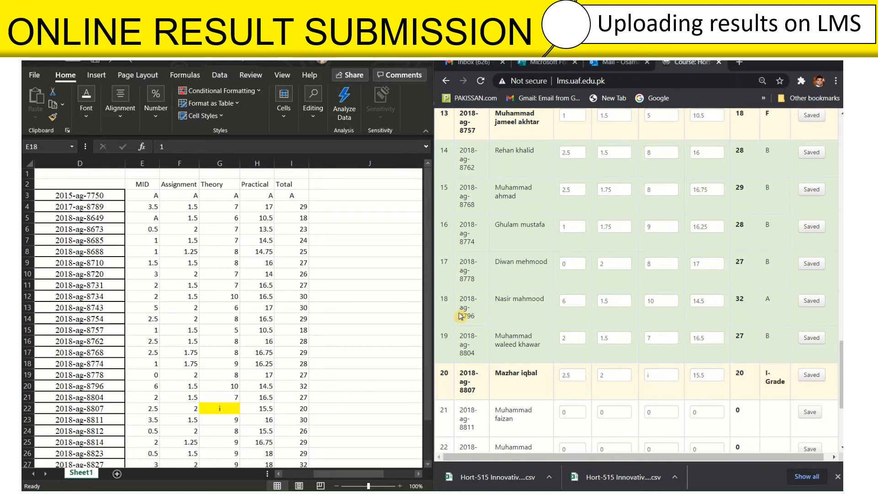
- Set the twentieth student's Final mark back to i
{"action": "mouse_move", "coordinate": [366, 61]}
{"action": "left_click", "coordinate": [371, 79]}
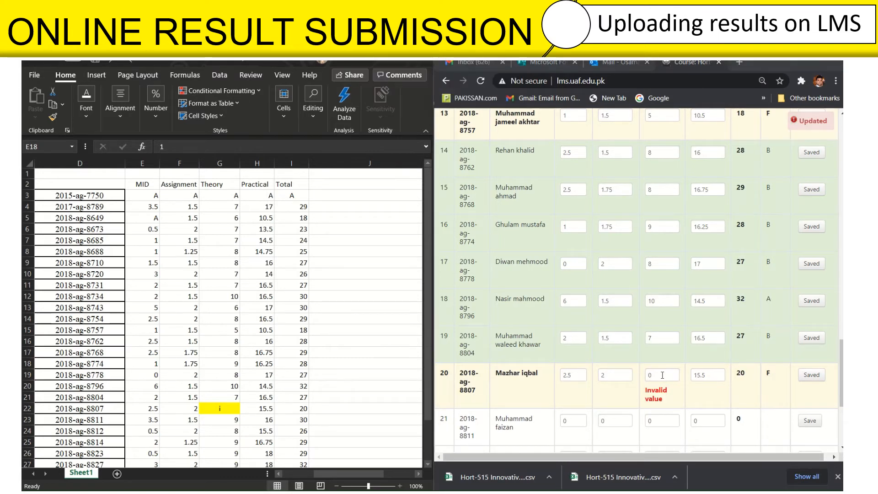
{"action": "left_click", "coordinate": [650, 374]}
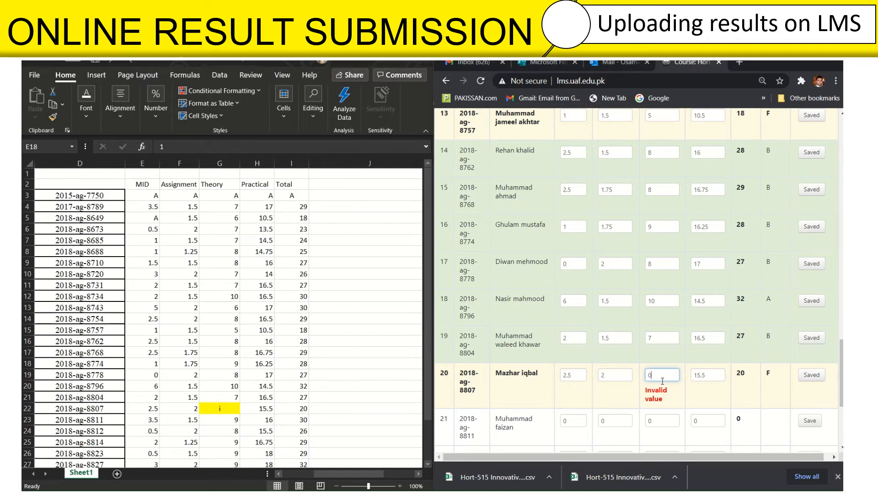
{"action": "type", "text": "i"}
{"action": "key", "text": "Tab"}
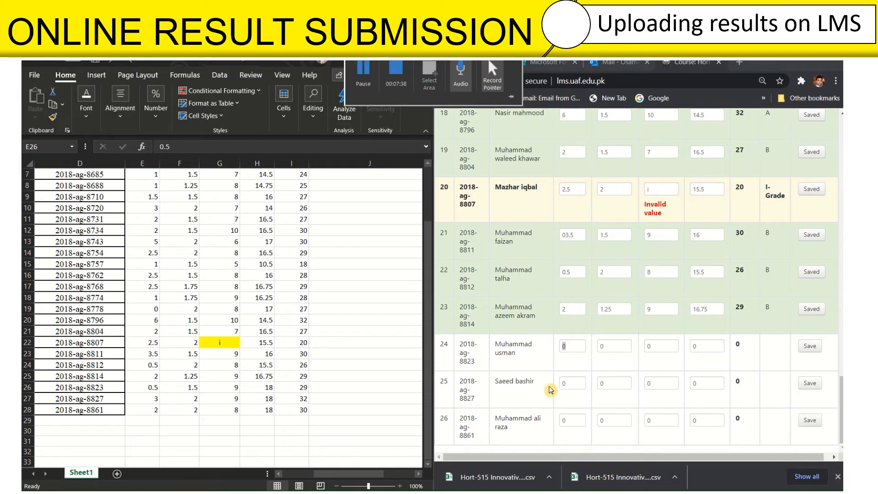
- Enter Mid 0.5, Assignment 1.5, Final 9 and Practical 18 for the twenty-fourth student
{"action": "double_click", "coordinate": [572, 346]}
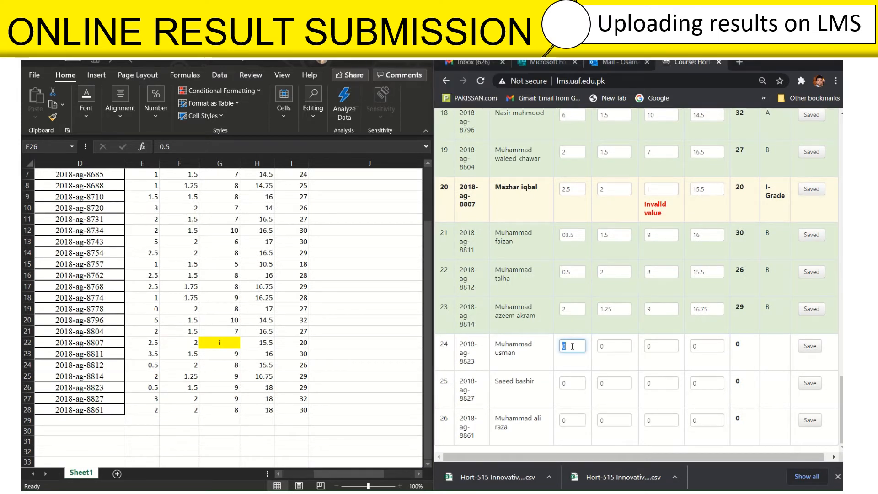
{"action": "type", "text": "0.5"}
{"action": "key", "text": "Tab"}
{"action": "type", "text": "1.5"}
{"action": "key", "text": "Tab"}
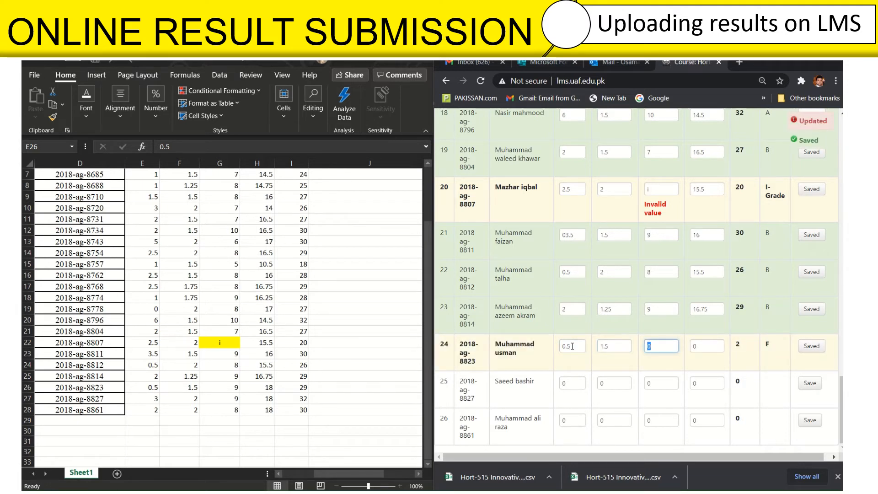
{"action": "type", "text": "18"}
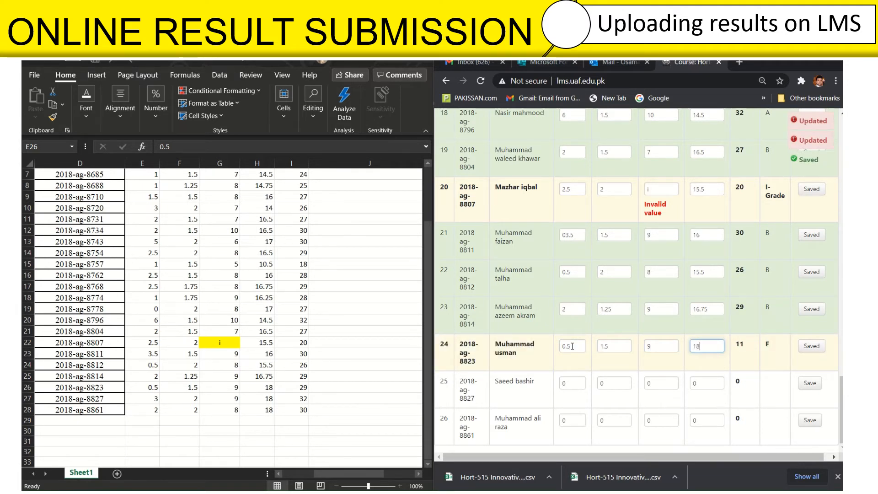
- Recheck the twenty-fourth student's Mid, Assignment, Final and Practical marks one by one in the award list
{"action": "key", "text": "shift+Tab"}
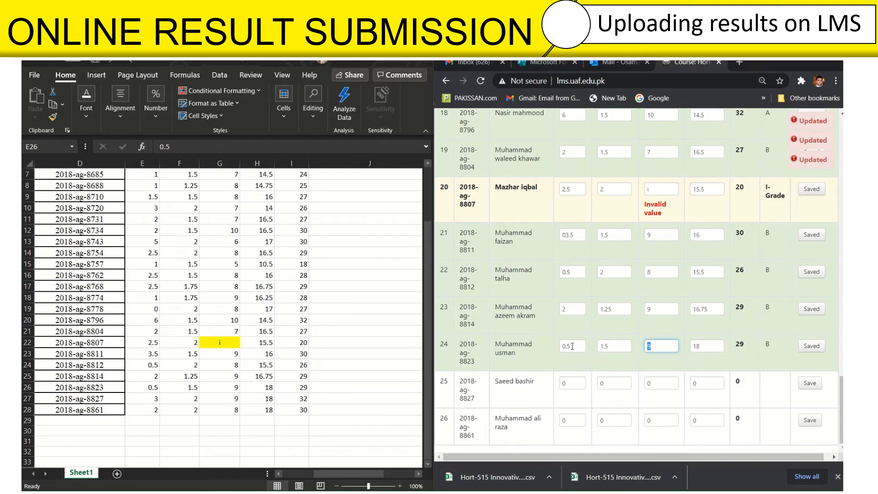
{"action": "key", "text": "shift+Tab"}
{"action": "key", "text": "shift+Tab"}
{"action": "key", "text": "Tab"}
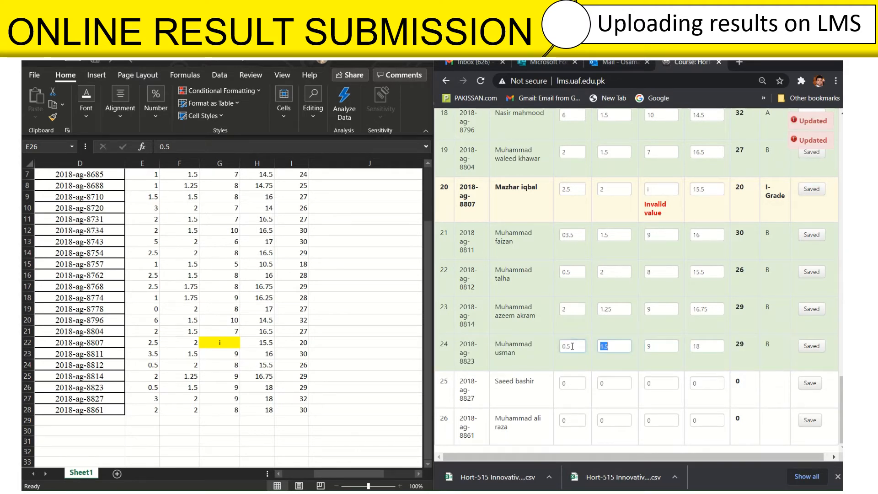
{"action": "key", "text": "Tab"}
{"action": "key", "text": "Tab"}
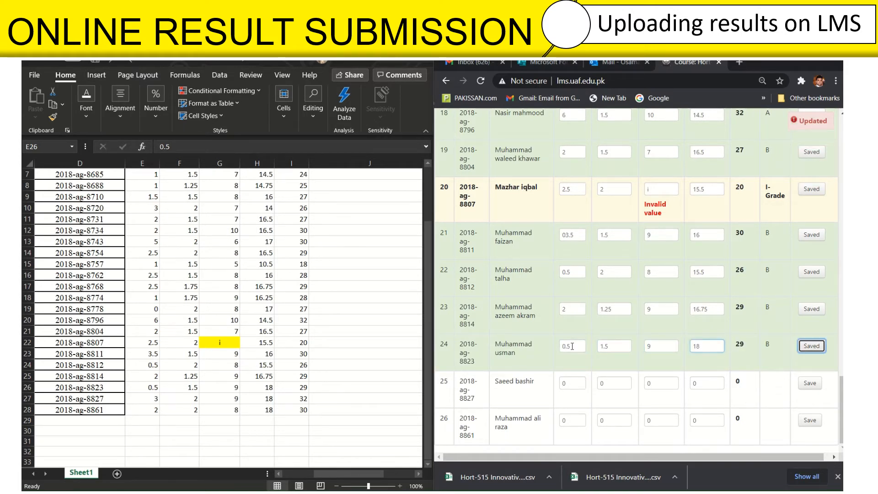
- Enter Mid 3, Assignment 2, Final 9 and Practical 18 for the twenty-fifth student
{"action": "key", "text": "Tab"}
{"action": "key", "text": "Tab"}
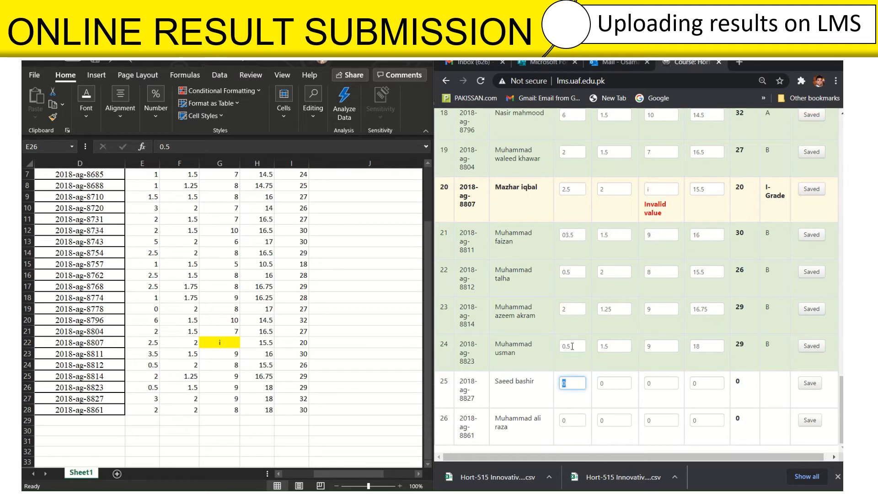
{"action": "type", "text": "3"}
{"action": "key", "text": "Tab"}
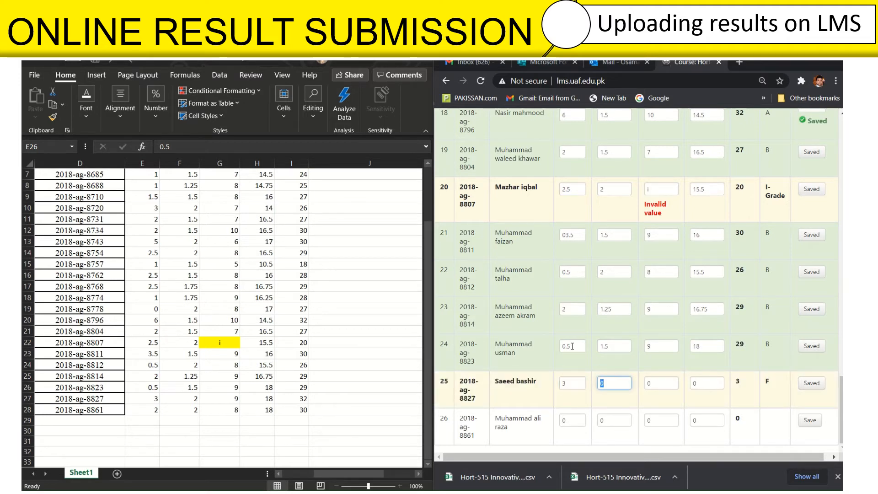
{"action": "type", "text": "2"}
{"action": "key", "text": "Tab"}
{"action": "type", "text": "9"}
{"action": "key", "text": "Tab"}
{"action": "type", "text": "1"}
{"action": "key", "text": "Tab"}
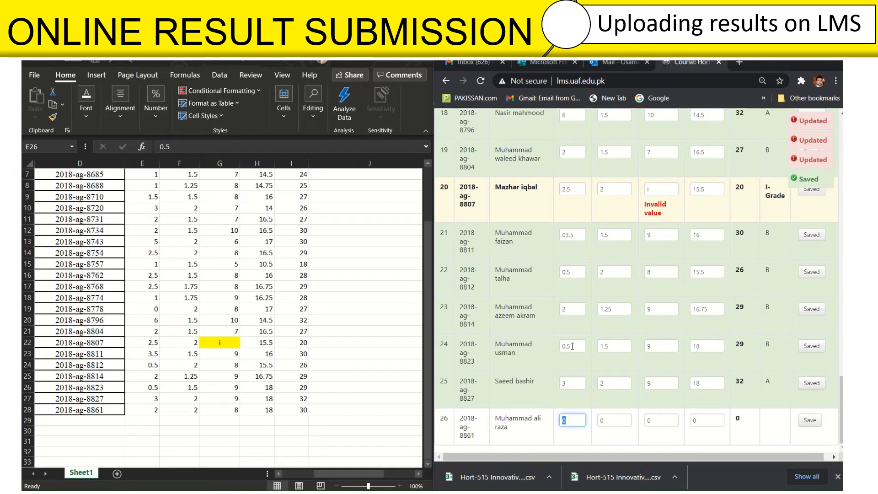
- Enter Mid 2, Assignment 2, Final 8 and Practical 18 for the twenty-sixth student and save the row
{"action": "type", "text": "2"}
{"action": "key", "text": "Tab"}
{"action": "type", "text": "2"}
{"action": "key", "text": "Tab"}
{"action": "type", "text": "8"}
{"action": "key", "text": "Tab"}
{"action": "type", "text": "18"}
{"action": "key", "text": "Tab"}
{"action": "key", "text": "Return"}
{"action": "key", "text": "Tab"}
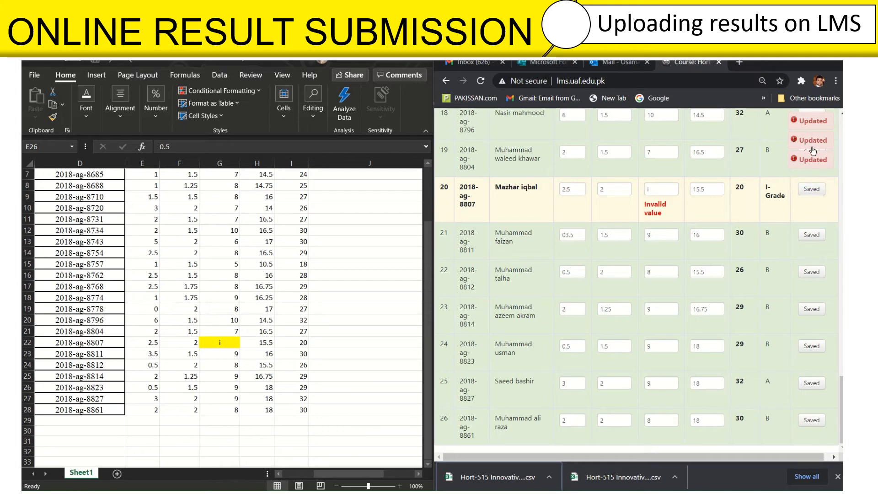
- Maximize the browser window and review the totals and grades of all students, up to the result submission options
{"action": "left_click", "coordinate": [811, 61]}
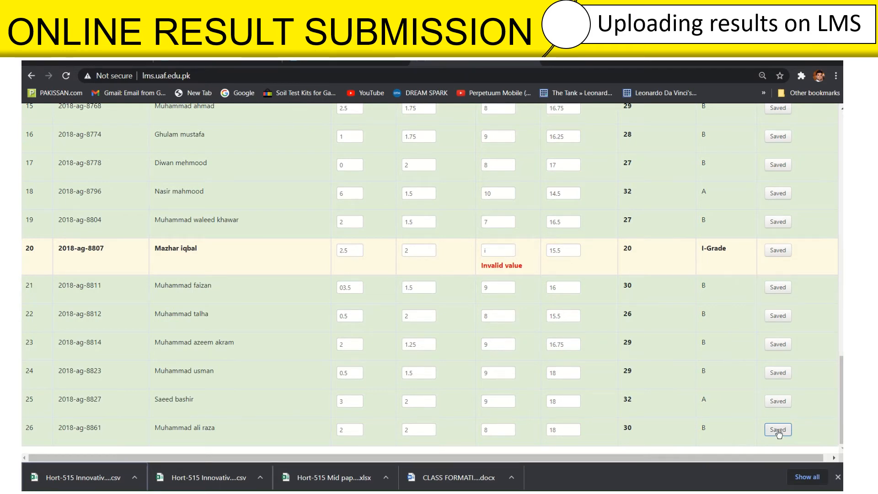
{"action": "scroll", "coordinate": [778, 431], "scroll_direction": "up", "scroll_amount": 6}
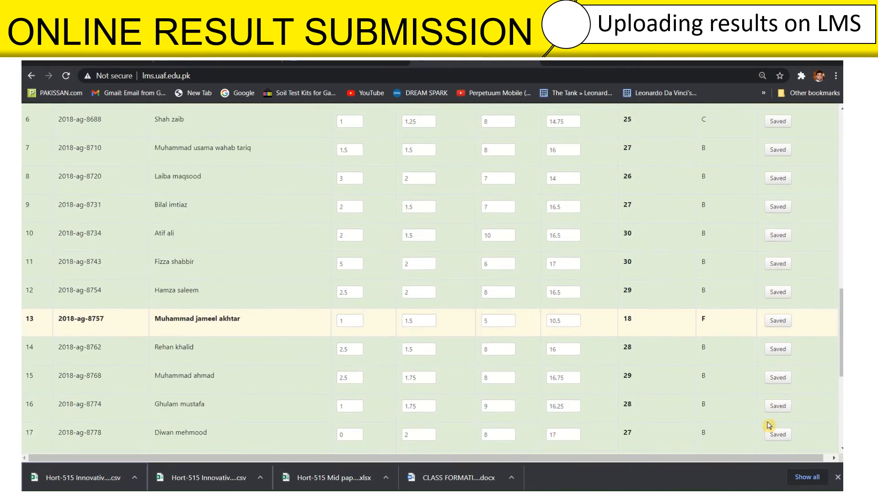
{"action": "scroll", "coordinate": [777, 422], "scroll_direction": "up", "scroll_amount": 9}
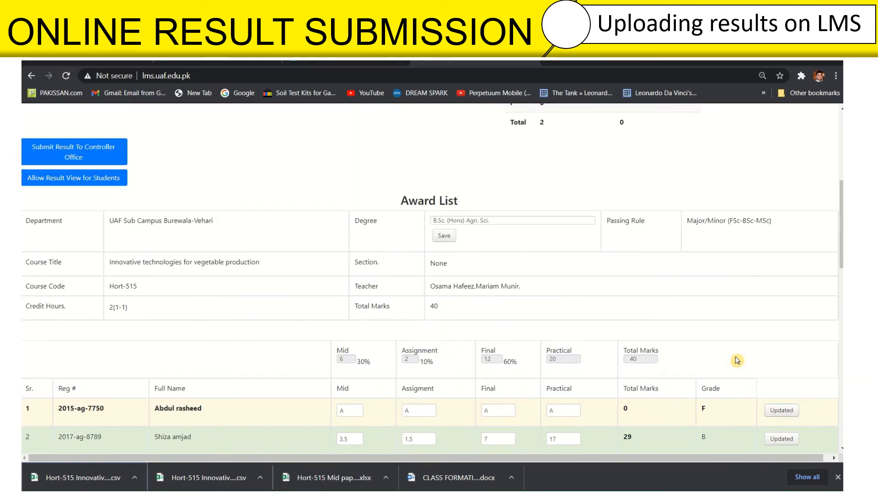
{"action": "scroll", "coordinate": [727, 388], "scroll_direction": "down", "scroll_amount": 15}
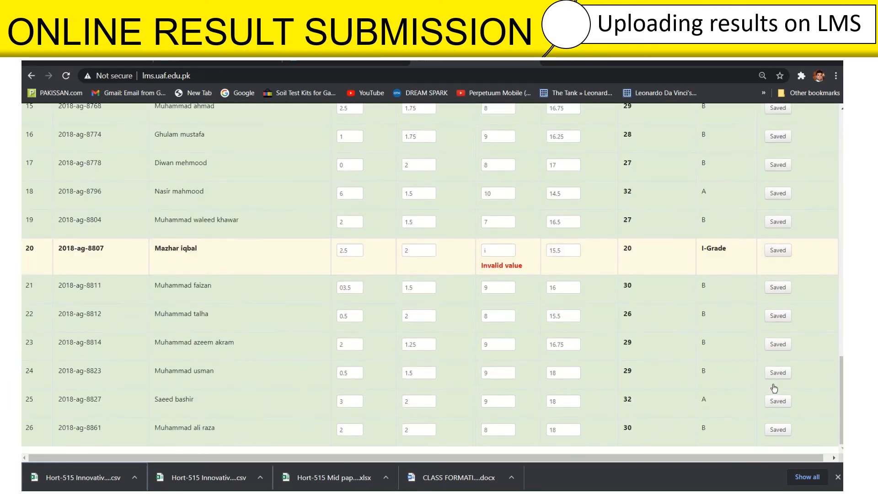
{"action": "scroll", "coordinate": [555, 366], "scroll_direction": "up", "scroll_amount": 4}
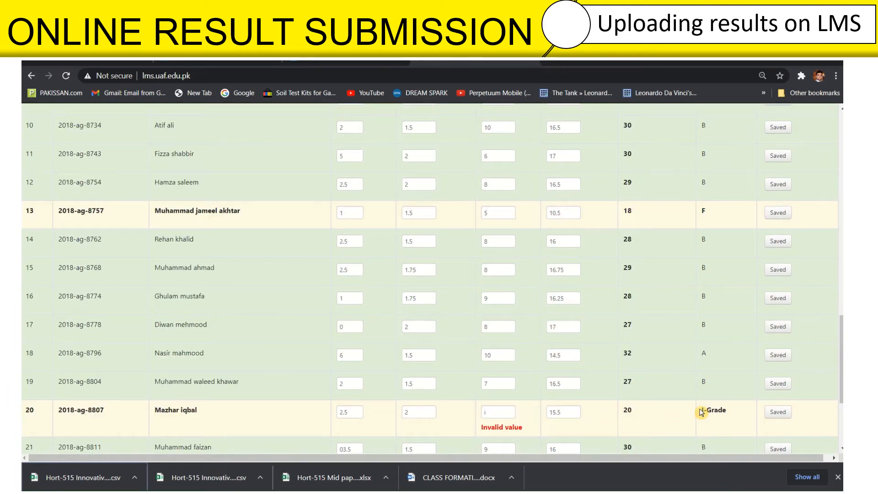
{"action": "scroll", "coordinate": [701, 412], "scroll_direction": "up", "scroll_amount": 7}
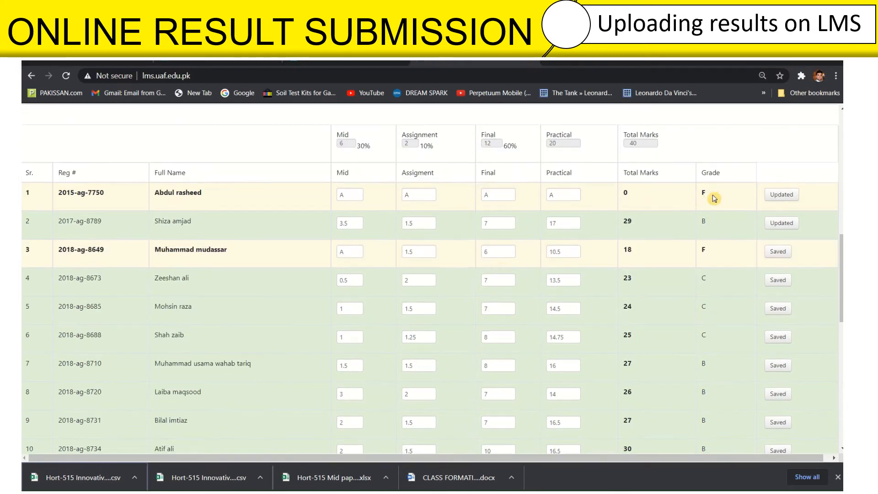
{"action": "scroll", "coordinate": [396, 274], "scroll_direction": "up", "scroll_amount": 5}
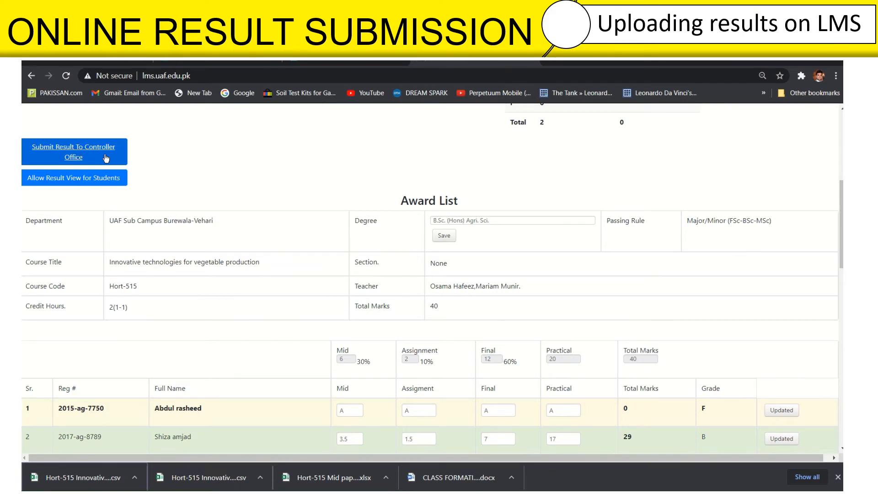
- Look through the complete award list again, checking the twenty-first student's Final and Mid marks
{"action": "scroll", "coordinate": [205, 196], "scroll_direction": "up", "scroll_amount": 1}
{"action": "scroll", "coordinate": [453, 295], "scroll_direction": "down", "scroll_amount": 5}
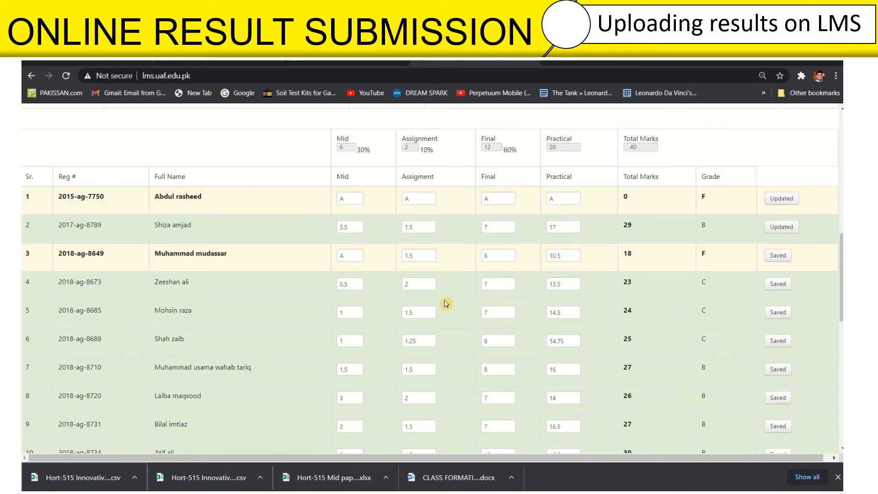
{"action": "scroll", "coordinate": [446, 303], "scroll_direction": "down", "scroll_amount": 5}
{"action": "scroll", "coordinate": [446, 303], "scroll_direction": "down", "scroll_amount": 5}
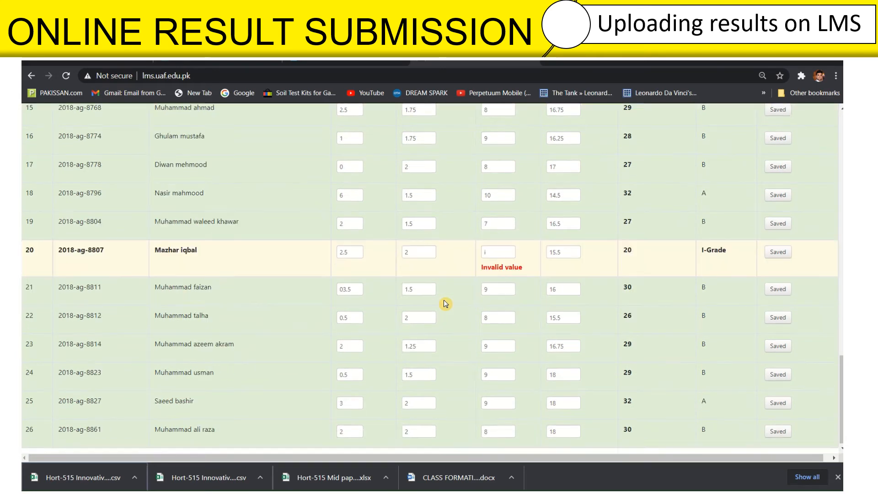
{"action": "scroll", "coordinate": [446, 304], "scroll_direction": "up", "scroll_amount": 4}
{"action": "scroll", "coordinate": [493, 315], "scroll_direction": "up", "scroll_amount": 5}
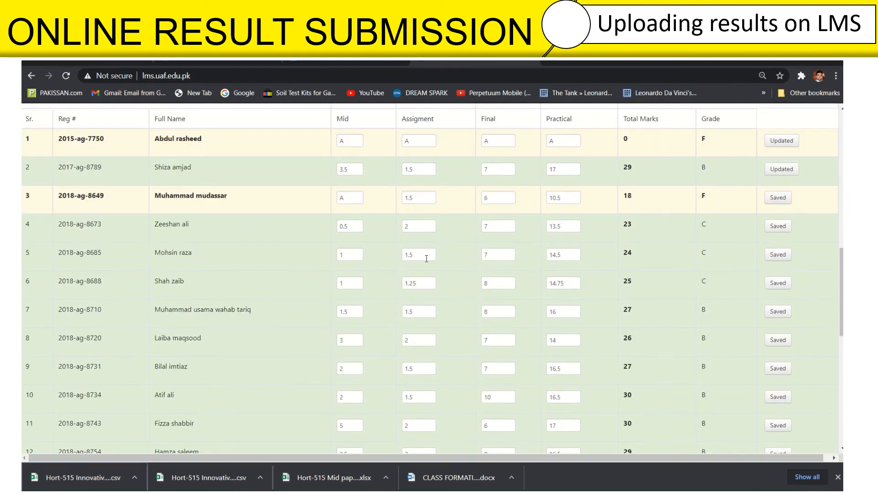
{"action": "scroll", "coordinate": [435, 262], "scroll_direction": "up", "scroll_amount": 3}
{"action": "scroll", "coordinate": [441, 288], "scroll_direction": "down", "scroll_amount": 7}
{"action": "scroll", "coordinate": [444, 298], "scroll_direction": "down", "scroll_amount": 5}
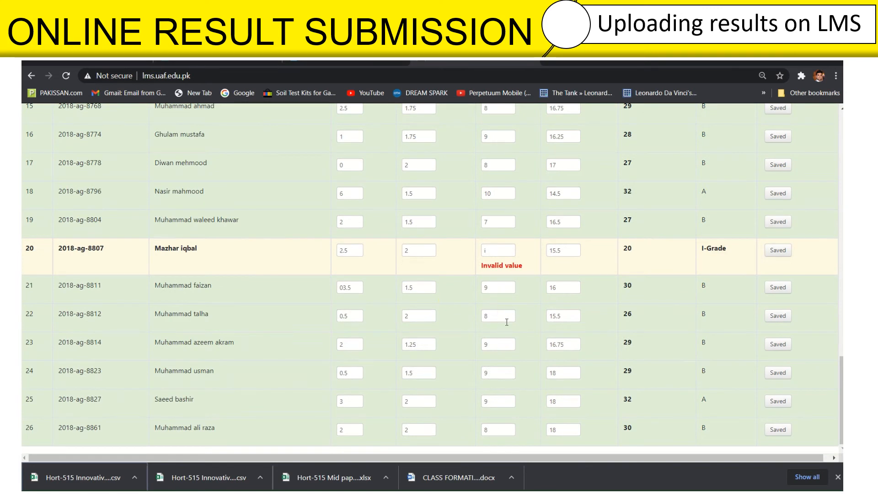
{"action": "left_click", "coordinate": [494, 287]}
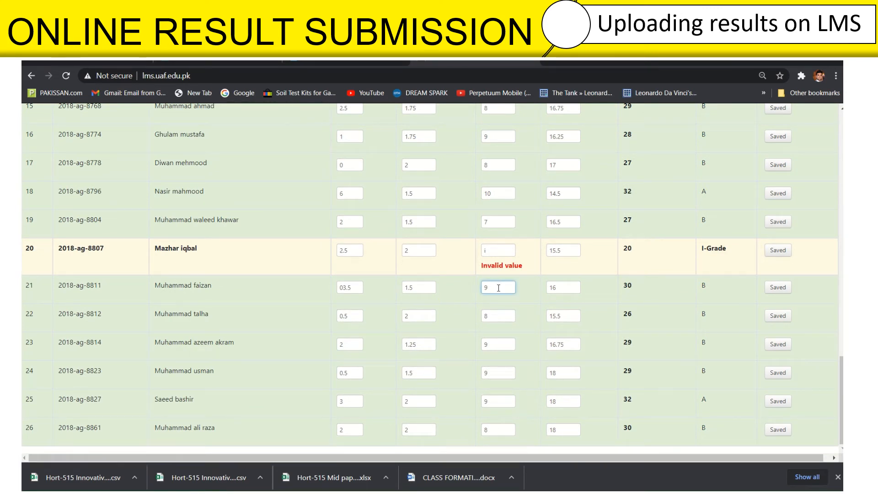
{"action": "left_click", "coordinate": [339, 288]}
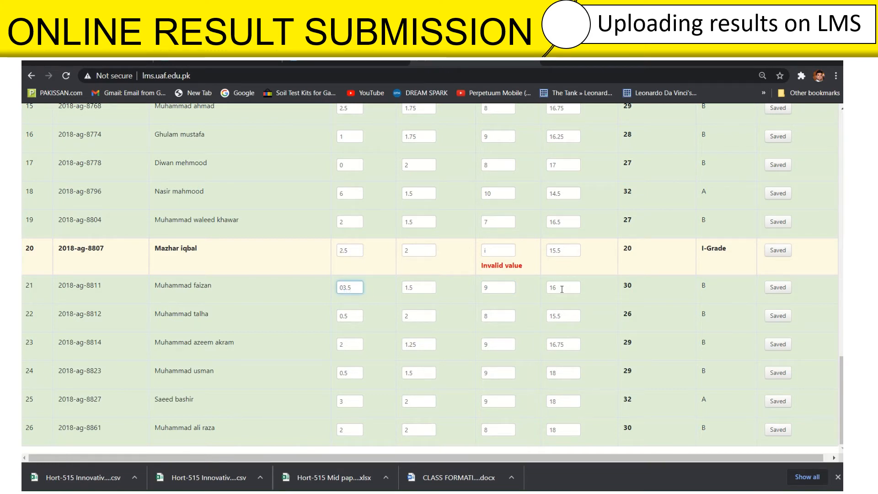
- Return to the start of the award list and examine the grade summary and the options for submitting or releasing the result
{"action": "left_click", "coordinate": [330, 289]}
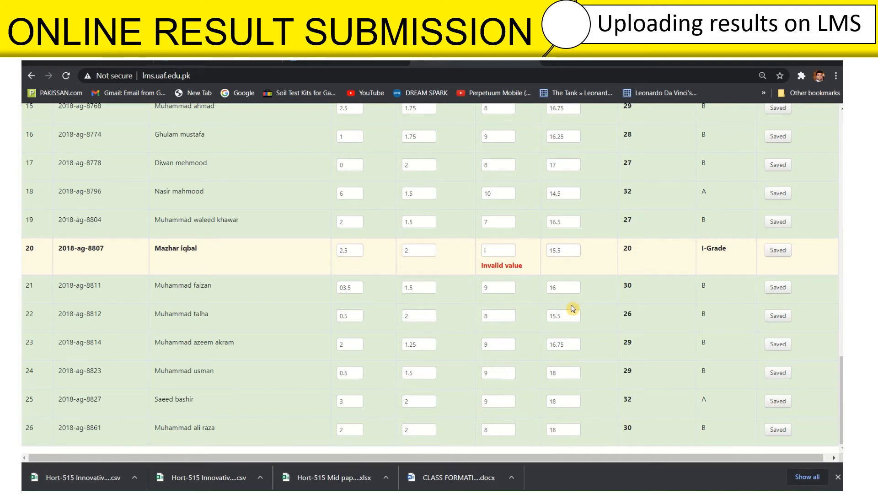
{"action": "scroll", "coordinate": [572, 309], "scroll_direction": "up", "scroll_amount": 10}
{"action": "scroll", "coordinate": [571, 305], "scroll_direction": "up", "scroll_amount": 2}
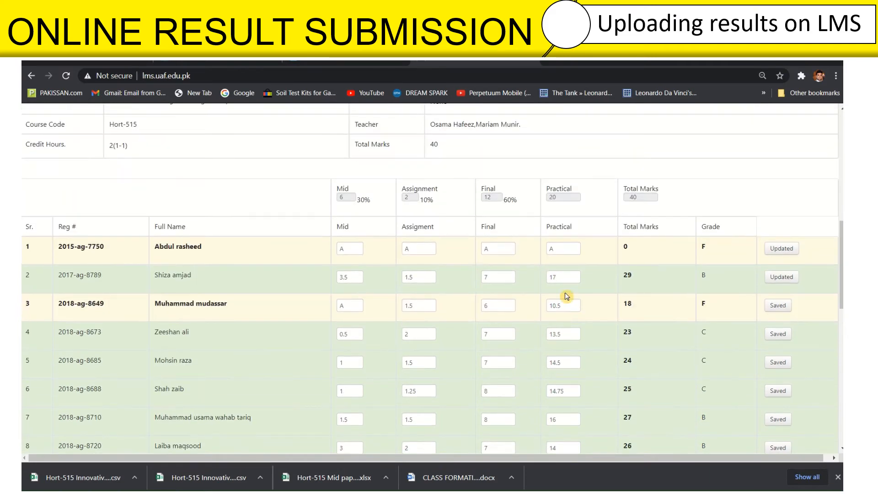
{"action": "scroll", "coordinate": [505, 240], "scroll_direction": "up", "scroll_amount": 2}
{"action": "scroll", "coordinate": [443, 260], "scroll_direction": "up", "scroll_amount": 5}
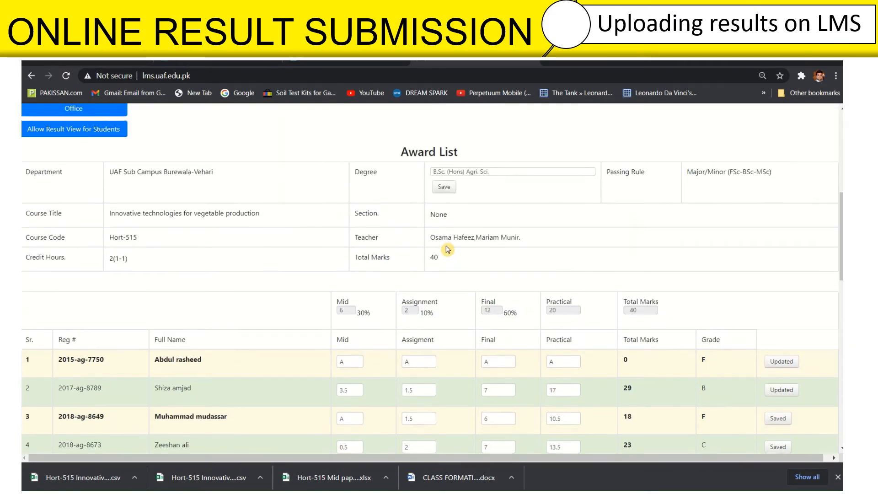
{"action": "scroll", "coordinate": [239, 329], "scroll_direction": "up", "scroll_amount": 3}
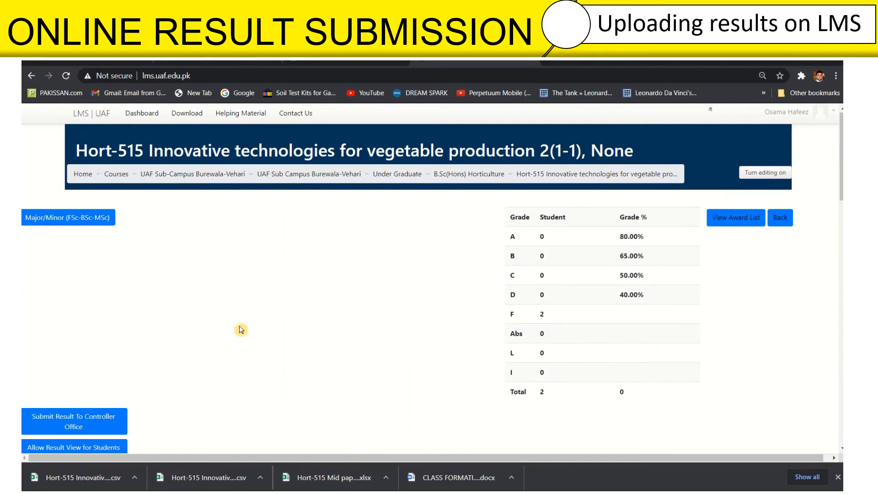
{"action": "scroll", "coordinate": [238, 331], "scroll_direction": "down", "scroll_amount": 3}
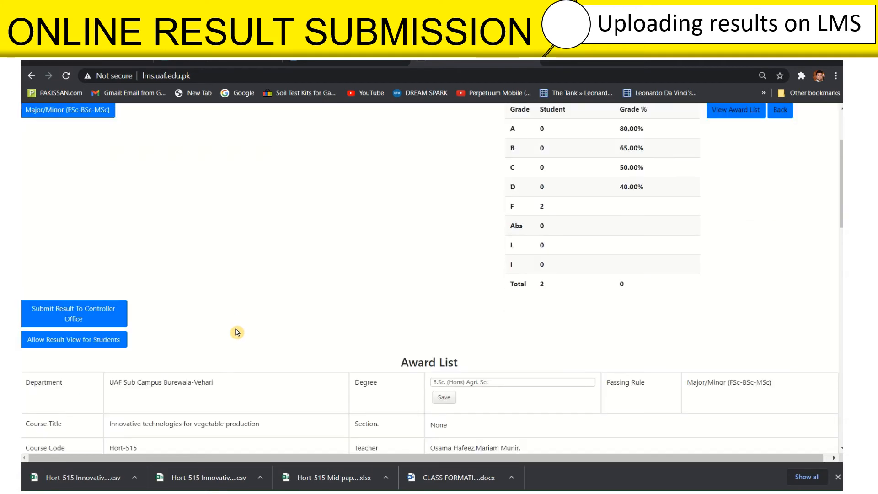
{"action": "left_click", "coordinate": [64, 343]}
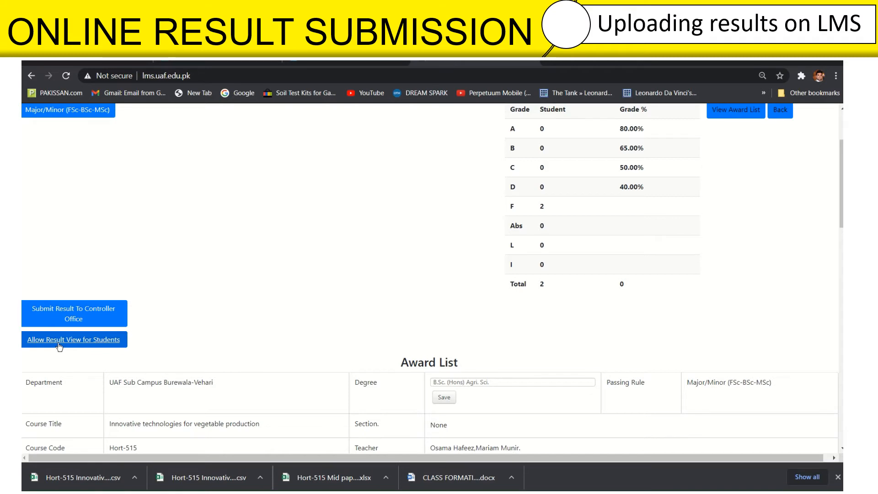
- Check the third student's Mid entry in the award list and go back to the grade summary
{"action": "scroll", "coordinate": [55, 344], "scroll_direction": "down", "scroll_amount": 4}
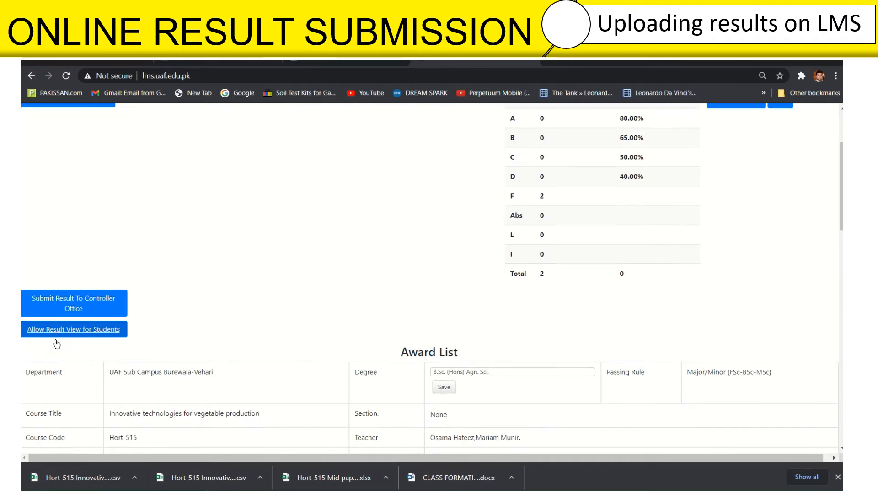
{"action": "scroll", "coordinate": [326, 313], "scroll_direction": "down", "scroll_amount": 4}
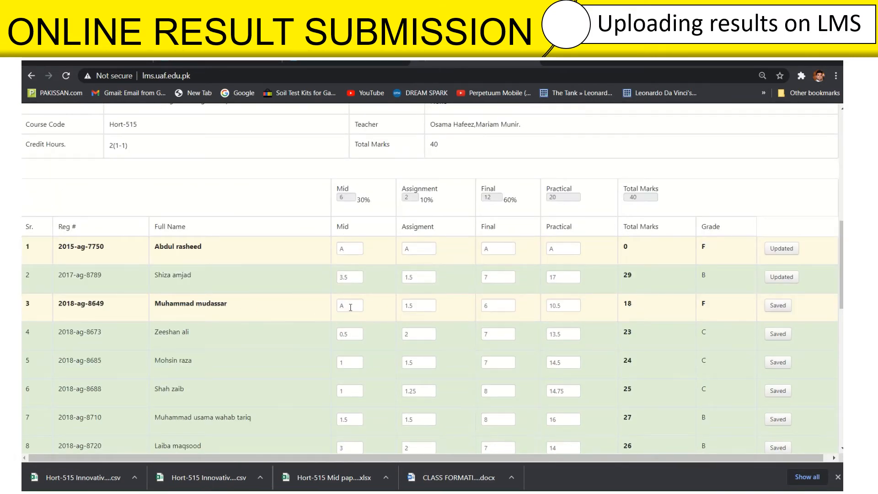
{"action": "left_click_drag", "start_coordinate": [358, 307], "coordinate": [334, 310]}
{"action": "scroll", "coordinate": [345, 254], "scroll_direction": "up", "scroll_amount": 5}
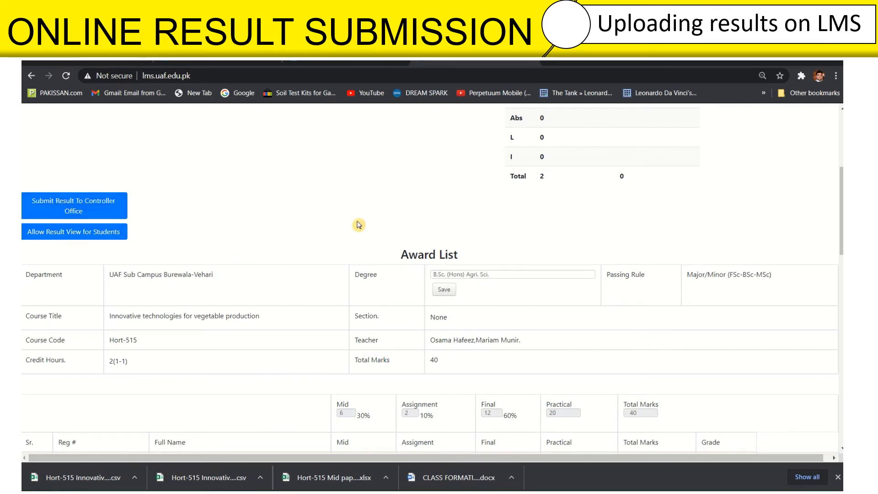
{"action": "scroll", "coordinate": [388, 253], "scroll_direction": "up", "scroll_amount": 3}
{"action": "scroll", "coordinate": [388, 253], "scroll_direction": "down", "scroll_amount": 8}
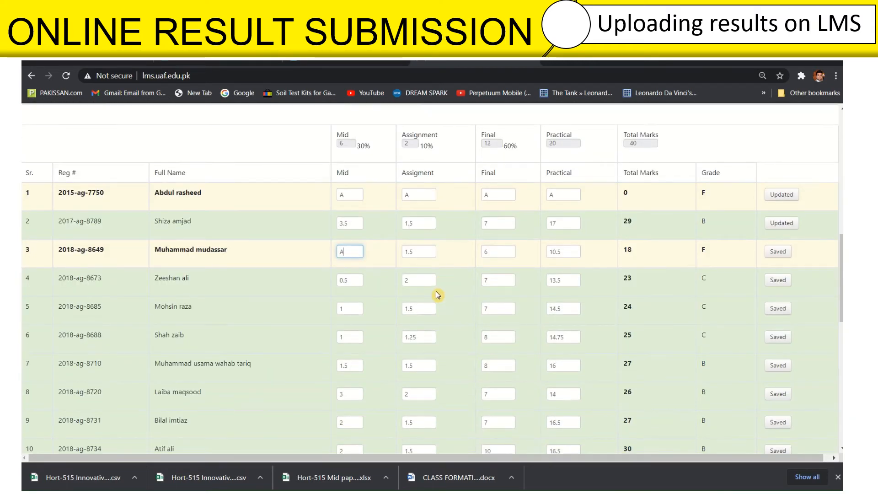
{"action": "scroll", "coordinate": [372, 288], "scroll_direction": "up", "scroll_amount": 6}
{"action": "scroll", "coordinate": [371, 287], "scroll_direction": "up", "scroll_amount": 5}
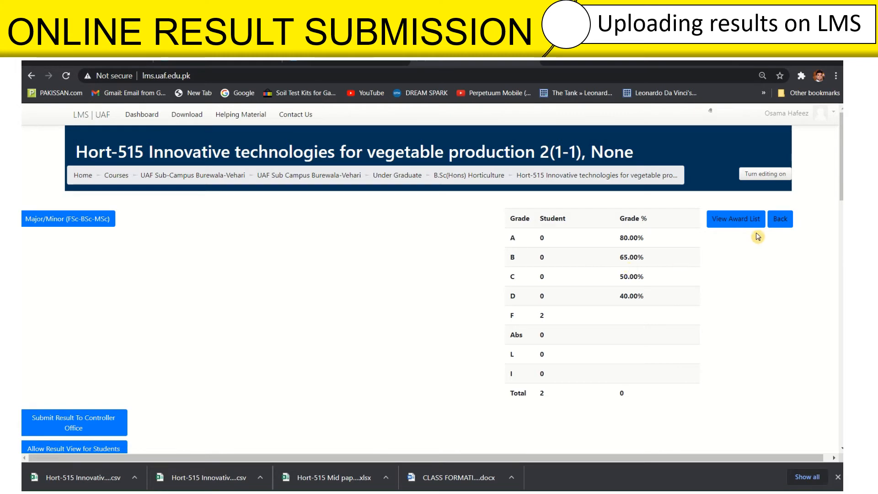
- Open the printable award list and look through all students' marks, grades and the grade counts
{"action": "left_click", "coordinate": [732, 223]}
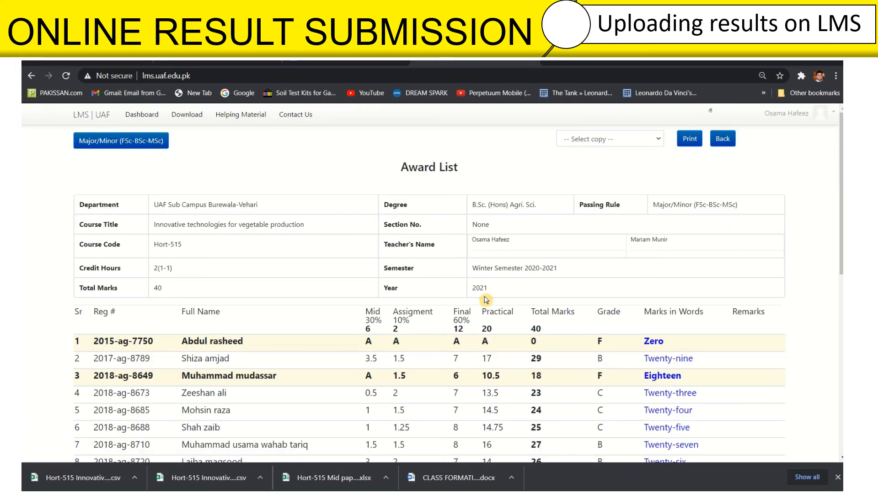
{"action": "scroll", "coordinate": [249, 247], "scroll_direction": "down", "scroll_amount": 7}
{"action": "scroll", "coordinate": [290, 255], "scroll_direction": "down", "scroll_amount": 2}
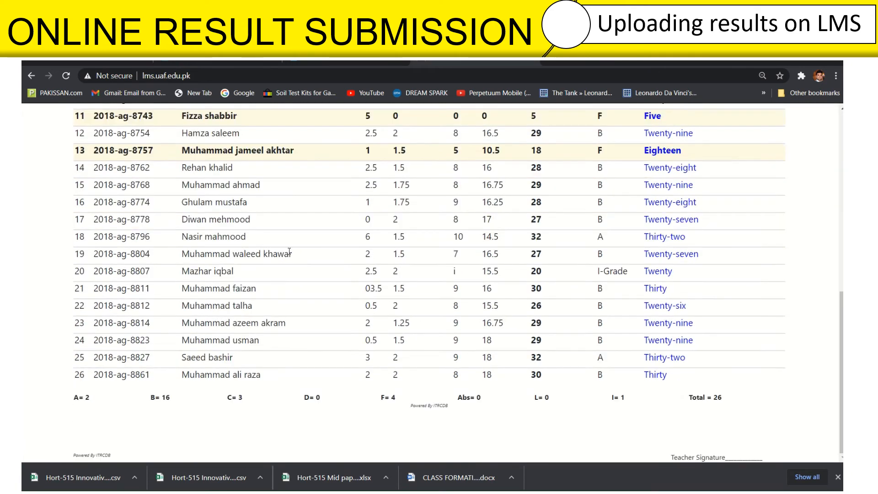
{"action": "scroll", "coordinate": [304, 268], "scroll_direction": "up", "scroll_amount": 8}
{"action": "scroll", "coordinate": [304, 268], "scroll_direction": "up", "scroll_amount": 2}
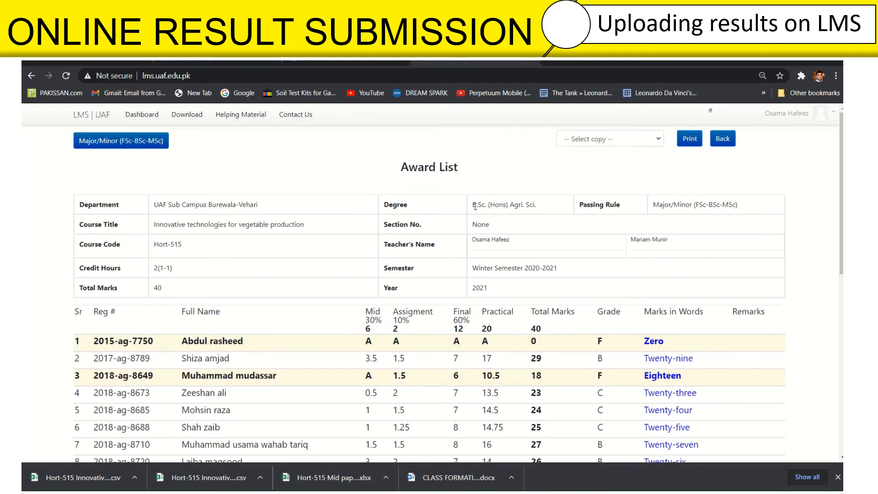
- Choose CONTROLLER'S COPY-I for the award list, open its print preview and close it without printing
{"action": "left_click", "coordinate": [656, 139]}
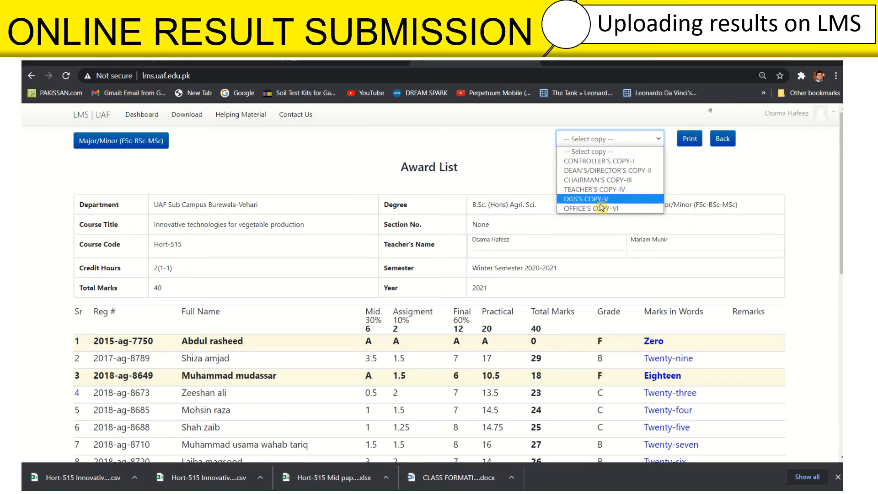
{"action": "left_click", "coordinate": [602, 161]}
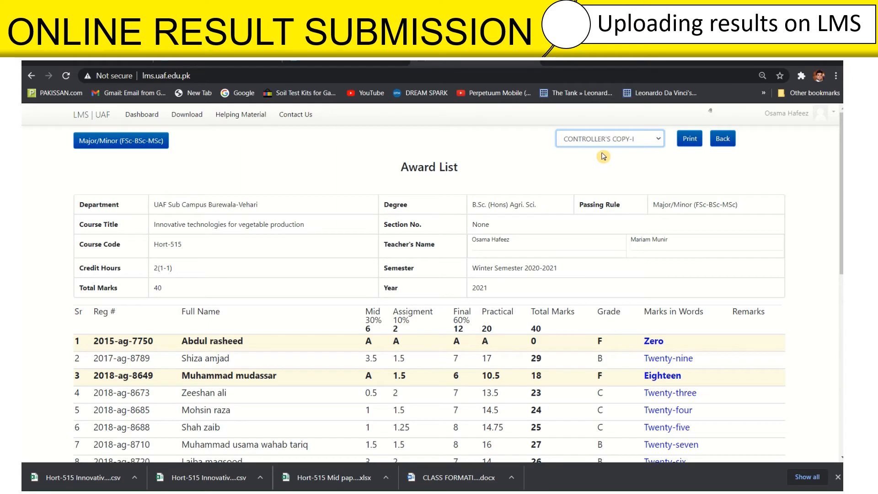
{"action": "left_click", "coordinate": [688, 139]}
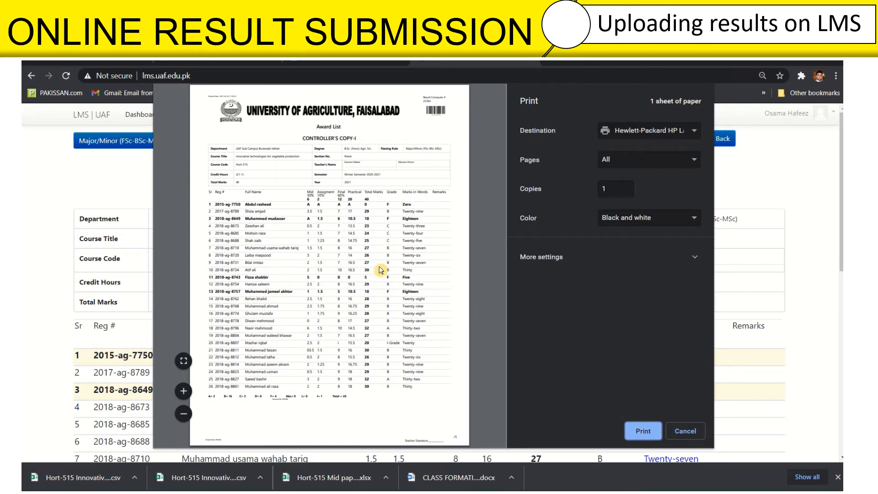
{"action": "left_click", "coordinate": [688, 433]}
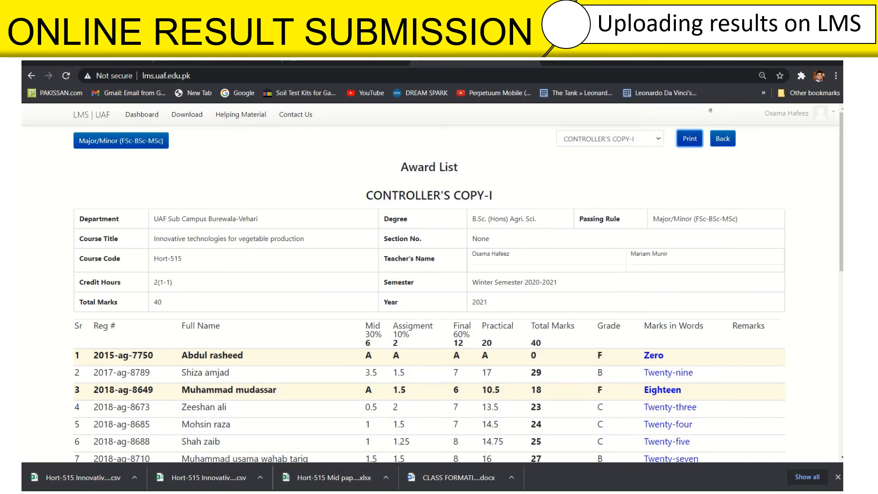
- Examine the states, grades and per-question marks of the student attempts across the quiz report table
{"action": "mouse_move", "coordinate": [366, 61]}
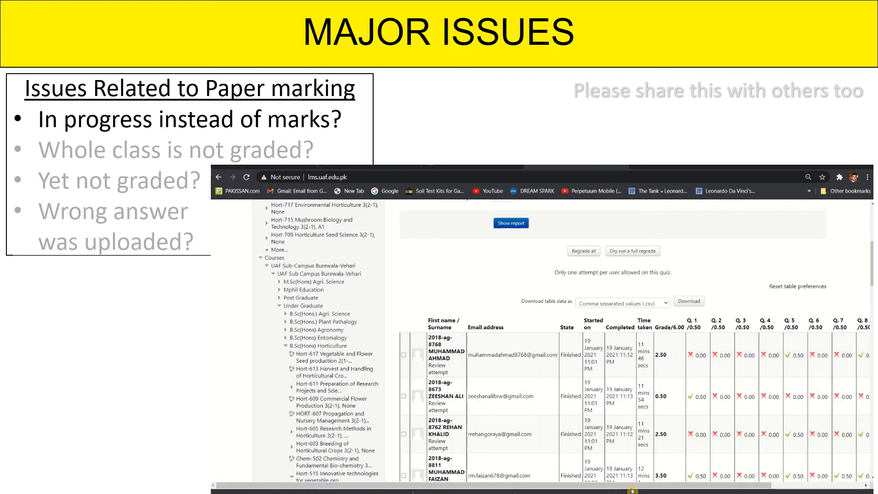
{"action": "left_click_drag", "start_coordinate": [636, 486], "coordinate": [729, 486]}
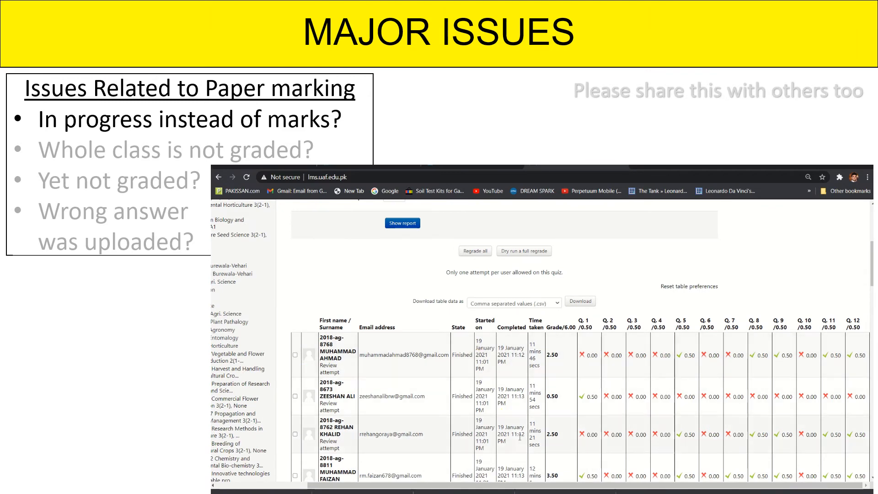
{"action": "left_click_drag", "start_coordinate": [540, 489], "coordinate": [443, 488]}
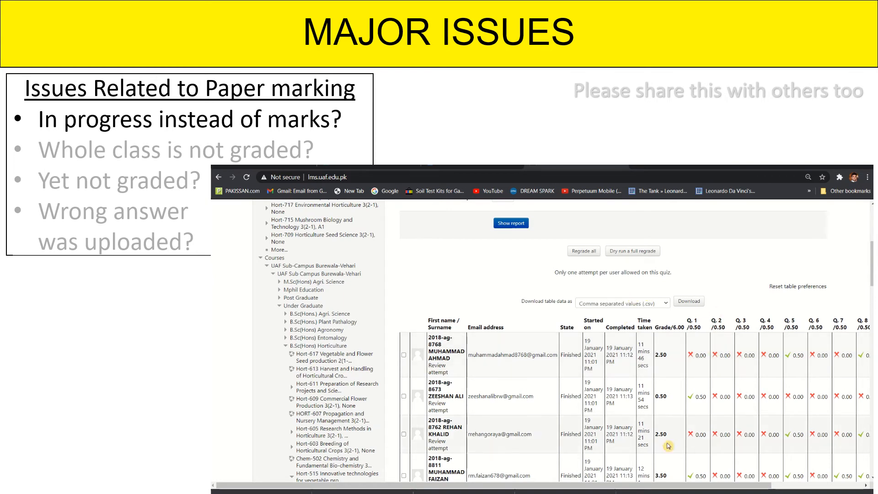
{"action": "left_click_drag", "start_coordinate": [713, 488], "coordinate": [804, 489]}
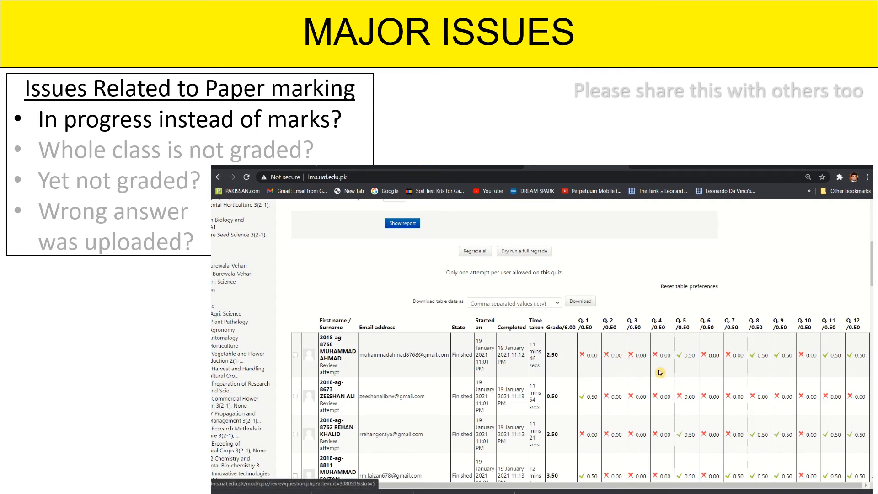
{"action": "mouse_move", "coordinate": [598, 487]}
{"action": "left_mouse_down"}
{"action": "mouse_move", "coordinate": [549, 488]}
{"action": "mouse_move", "coordinate": [605, 487]}
{"action": "left_mouse_up"}
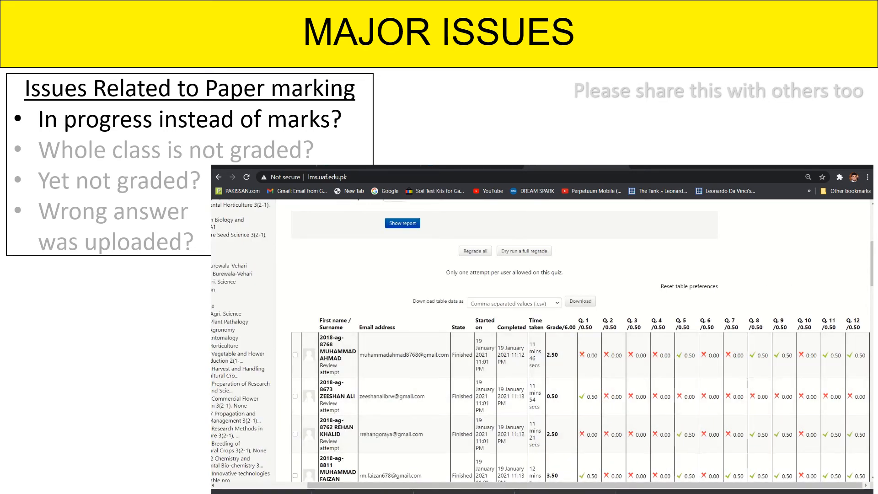